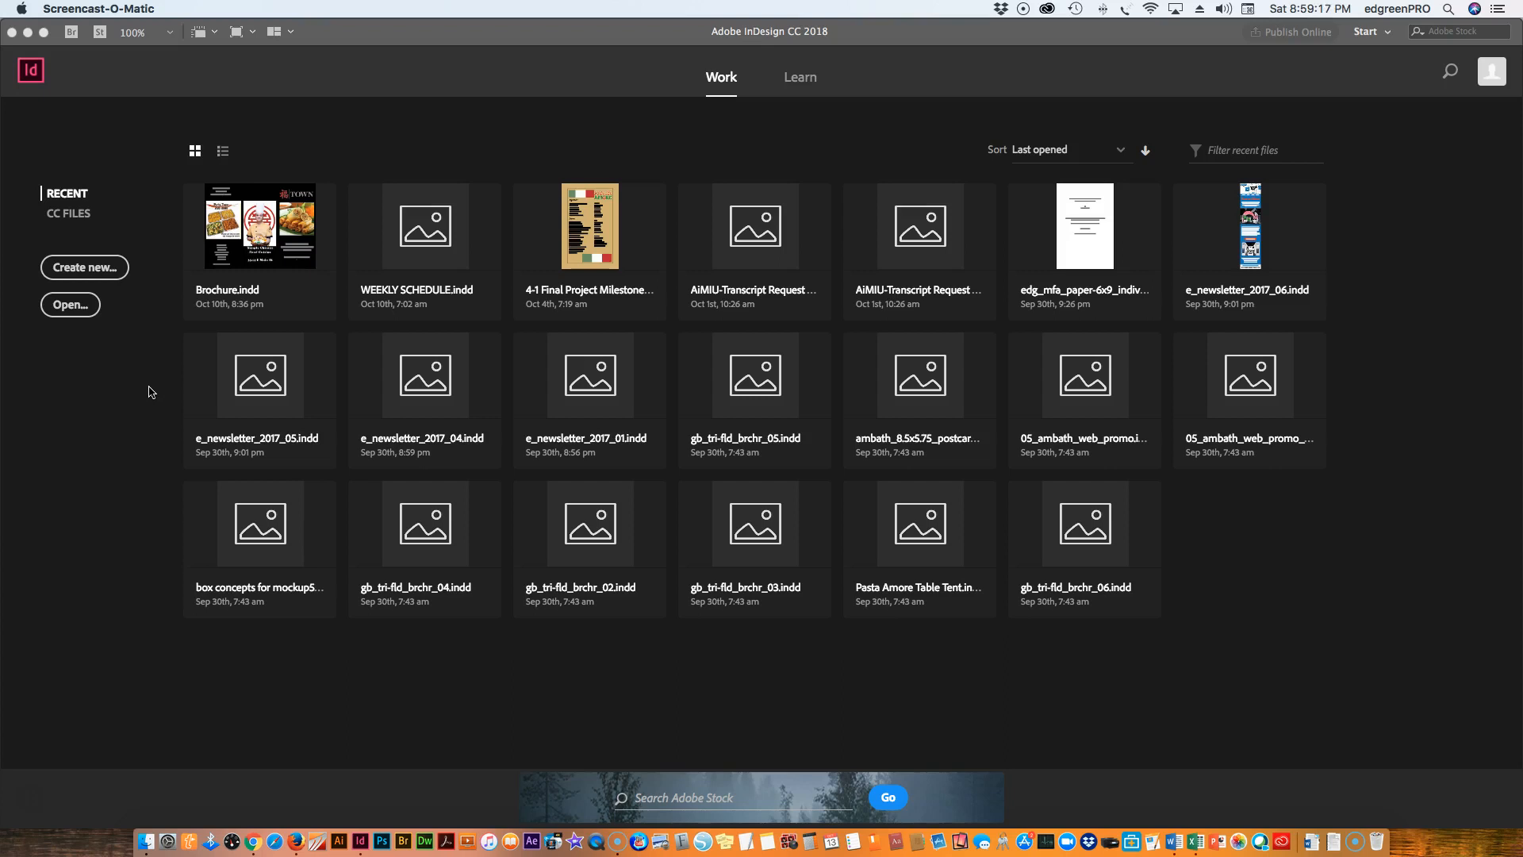
Step: Start a new document from the recent 11 x 8.5 in custom preset, with portrait orientation and a width of 3.66 in
left_click(153, 162)
left_click(134, 9)
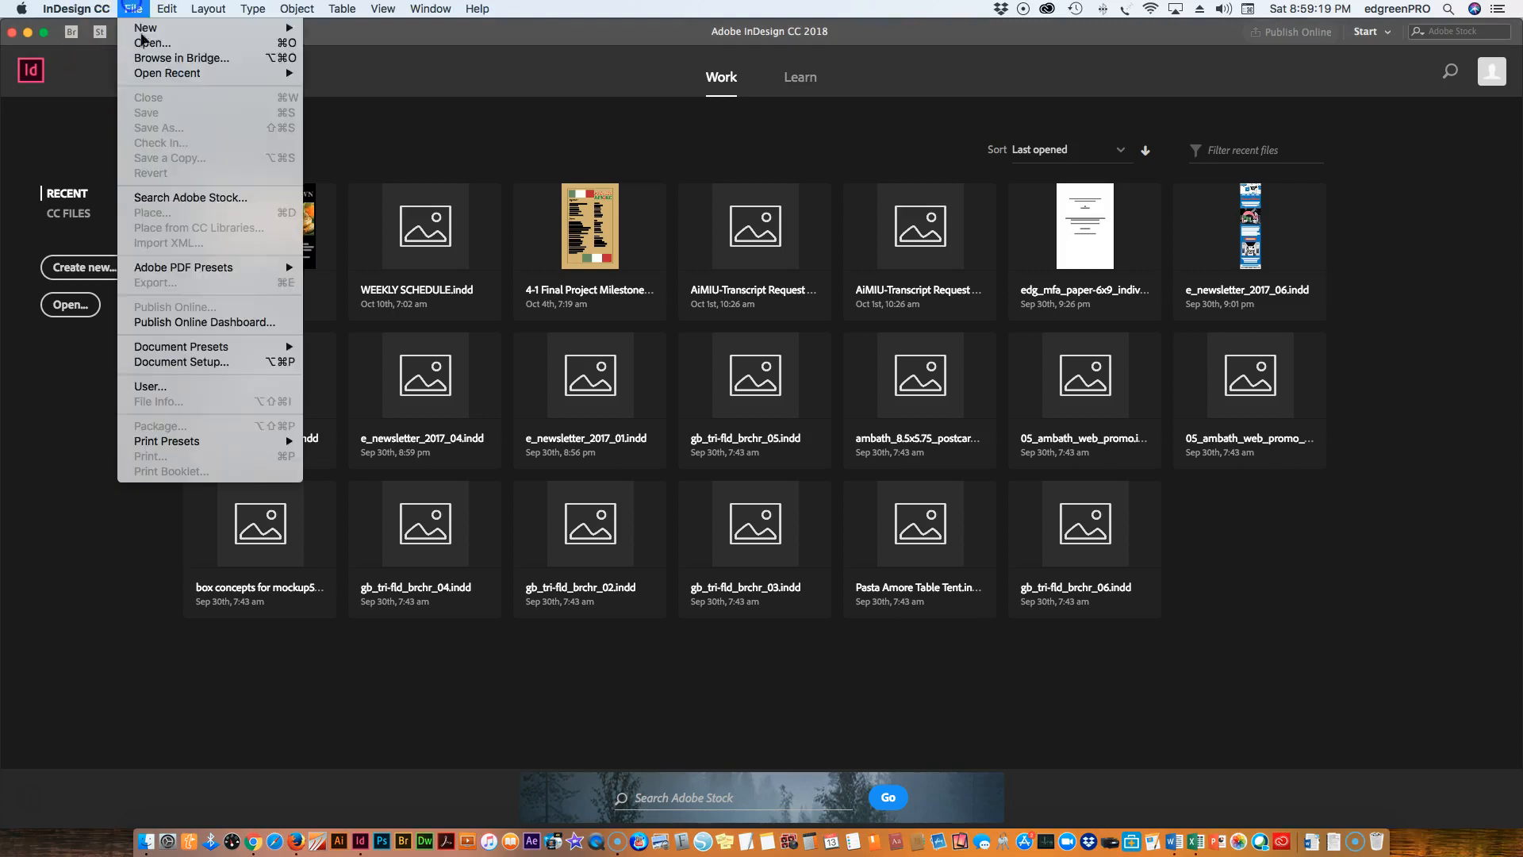
mouse_move(146, 28)
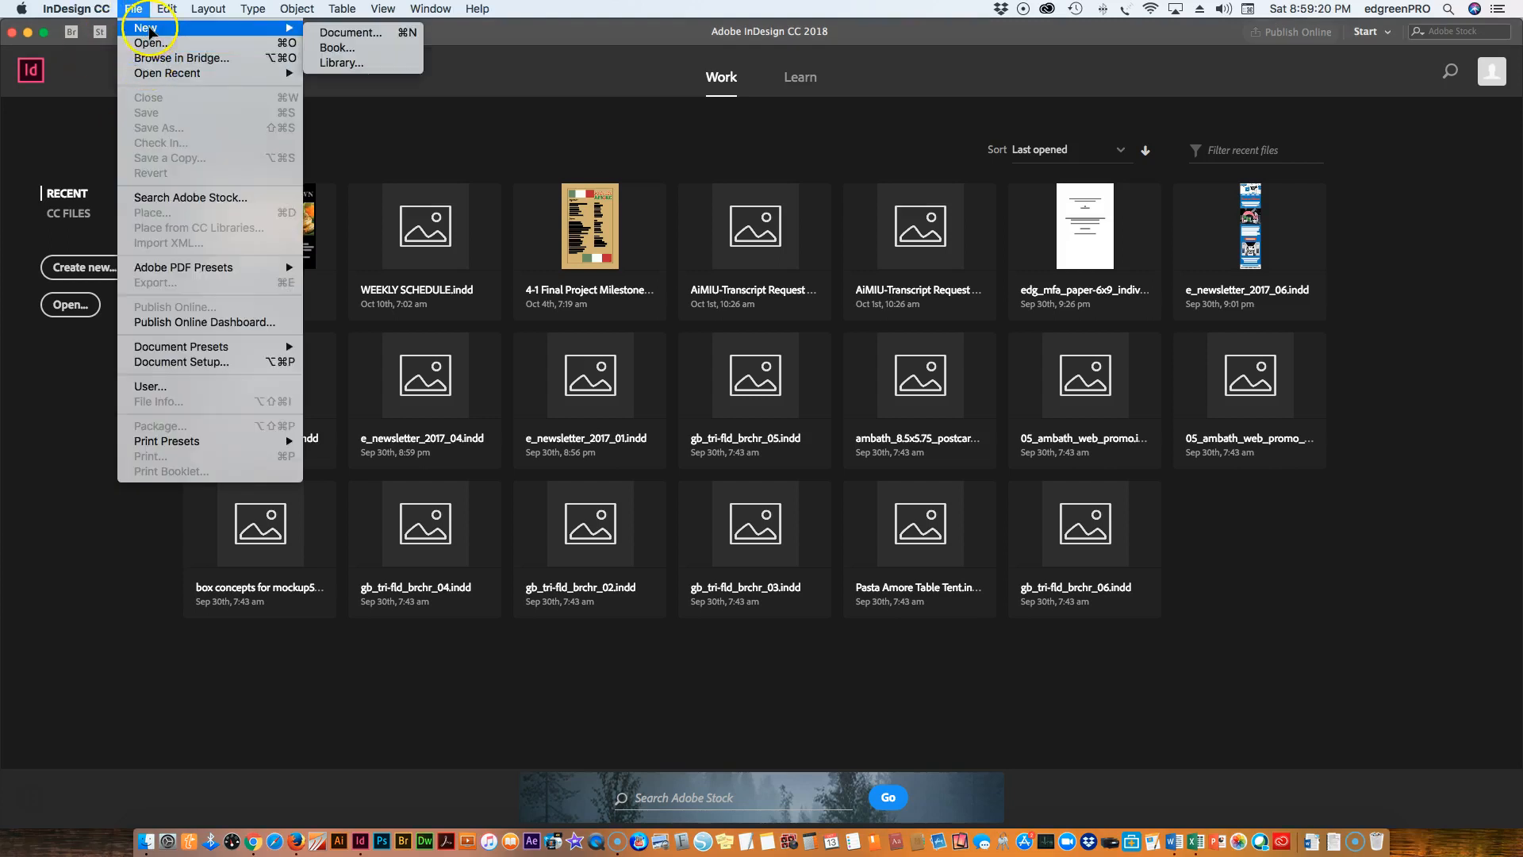
left_click(354, 32)
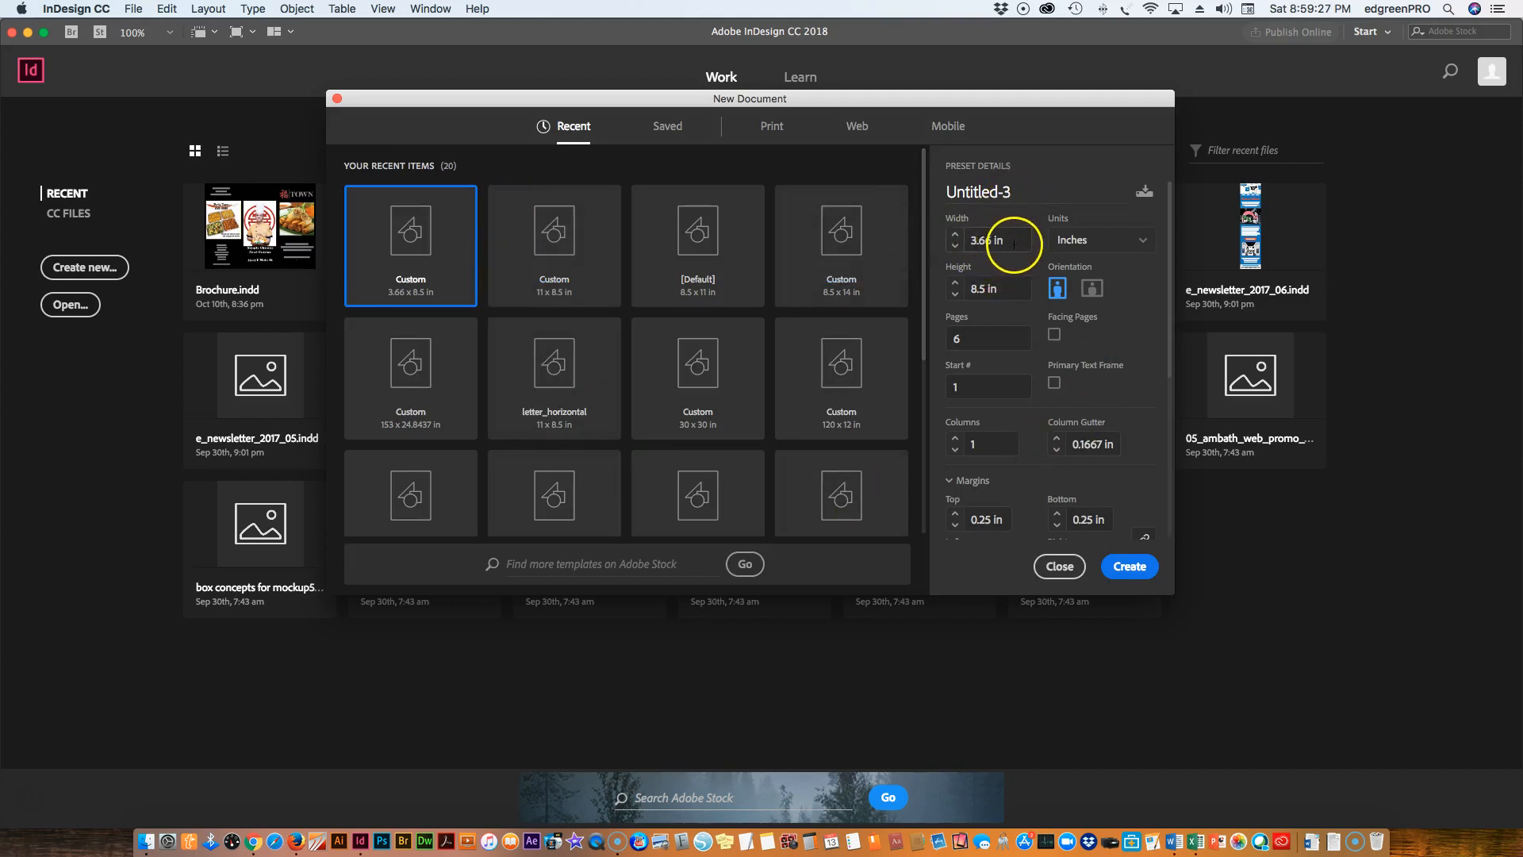
left_click(568, 254)
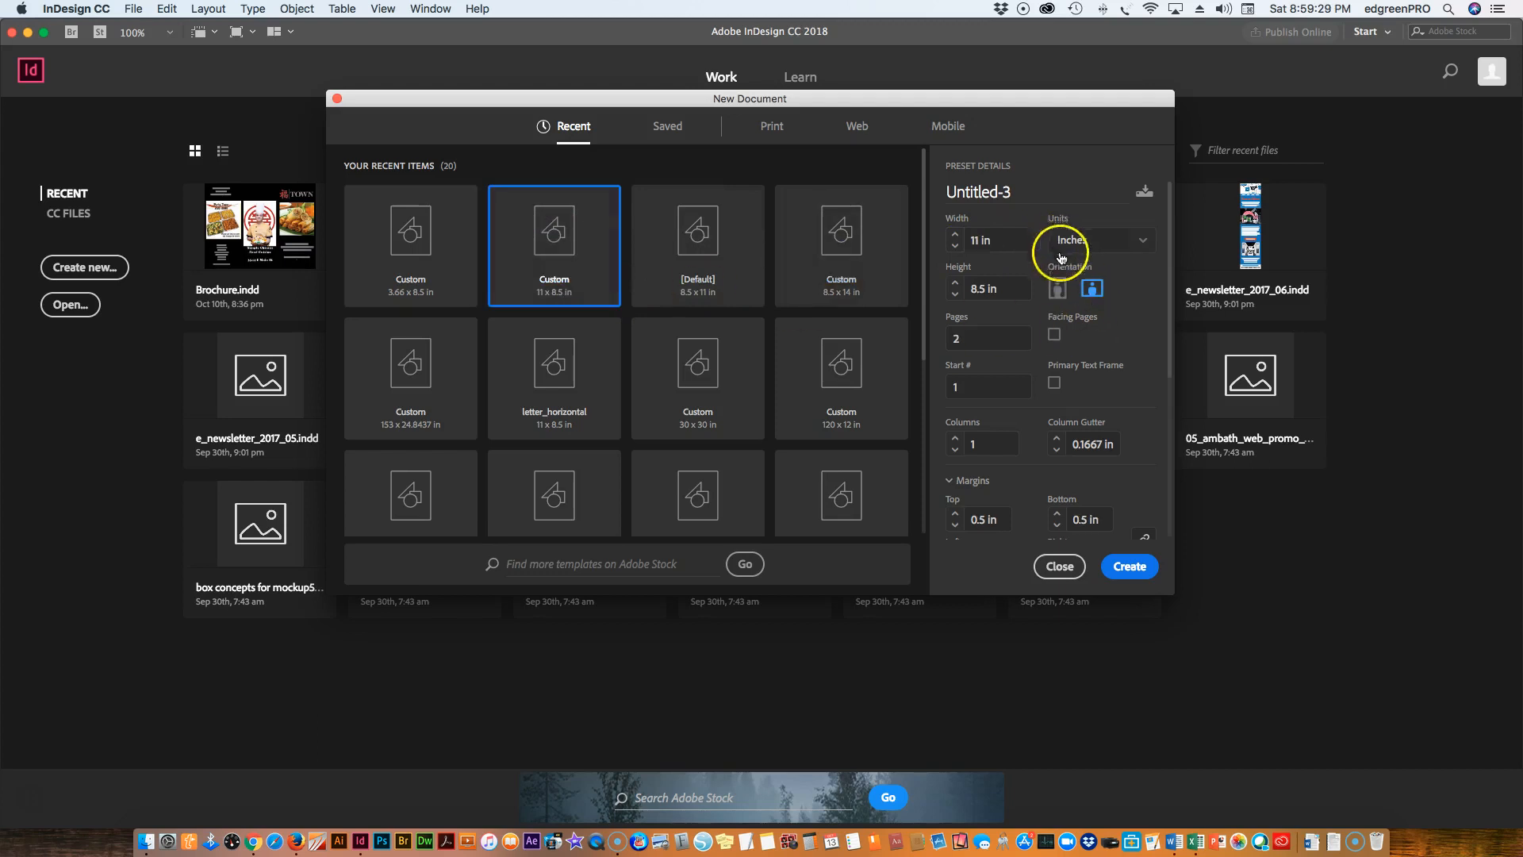
left_click(1059, 289)
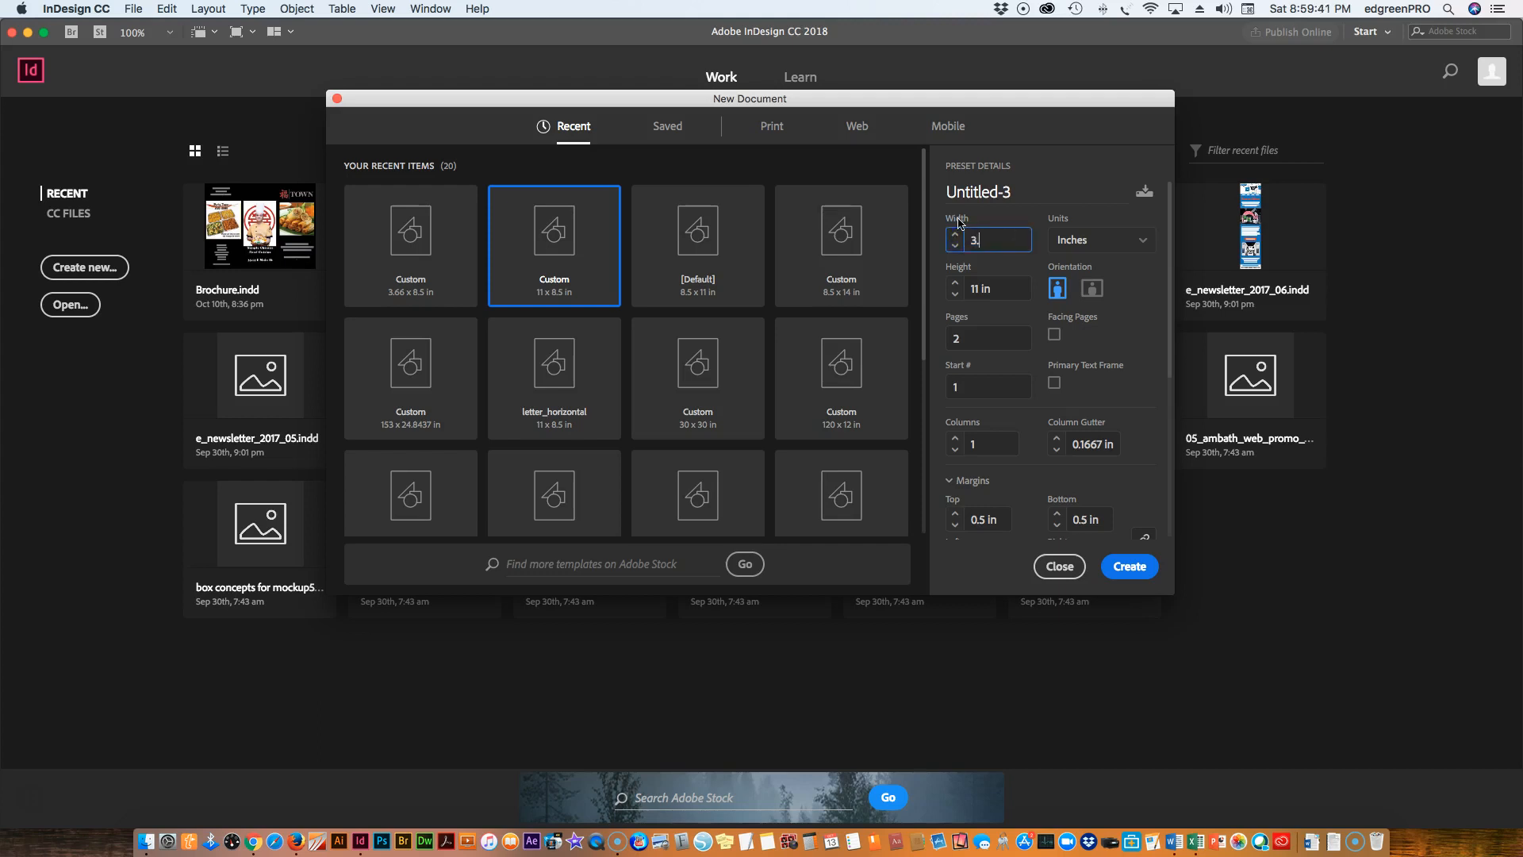
left_click(995, 304)
Step: Set the new document's page count to 3
left_click(962, 339)
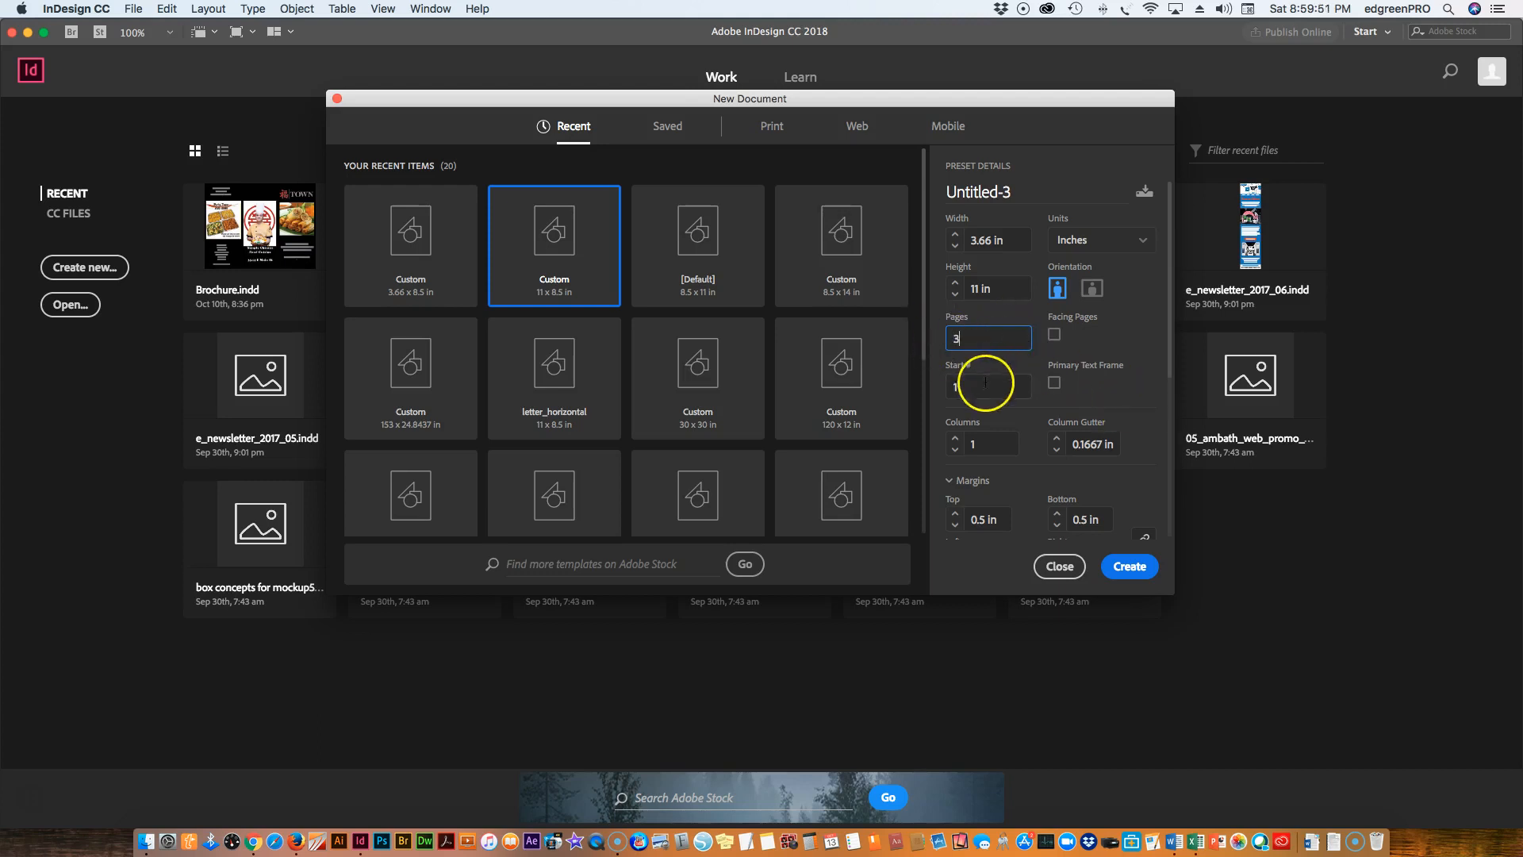
scroll(986, 385, "down", 2)
key("BackSpace")
type("3")
Step: Set all four margins to 0.25 in and create the document
scroll(987, 390, "down", 1)
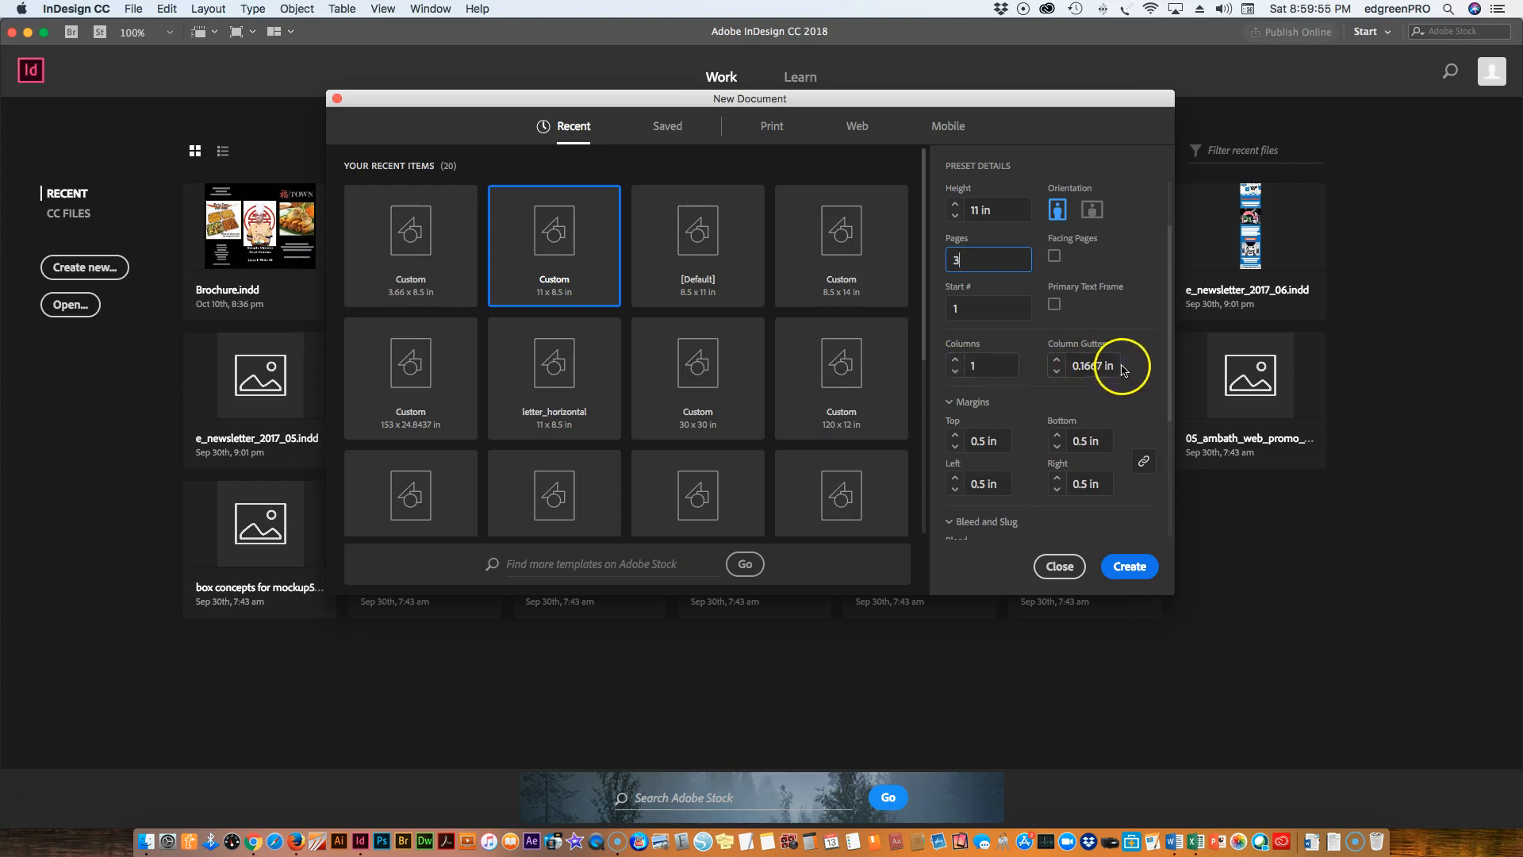
scroll(1001, 426, "down", 2)
left_click(957, 401)
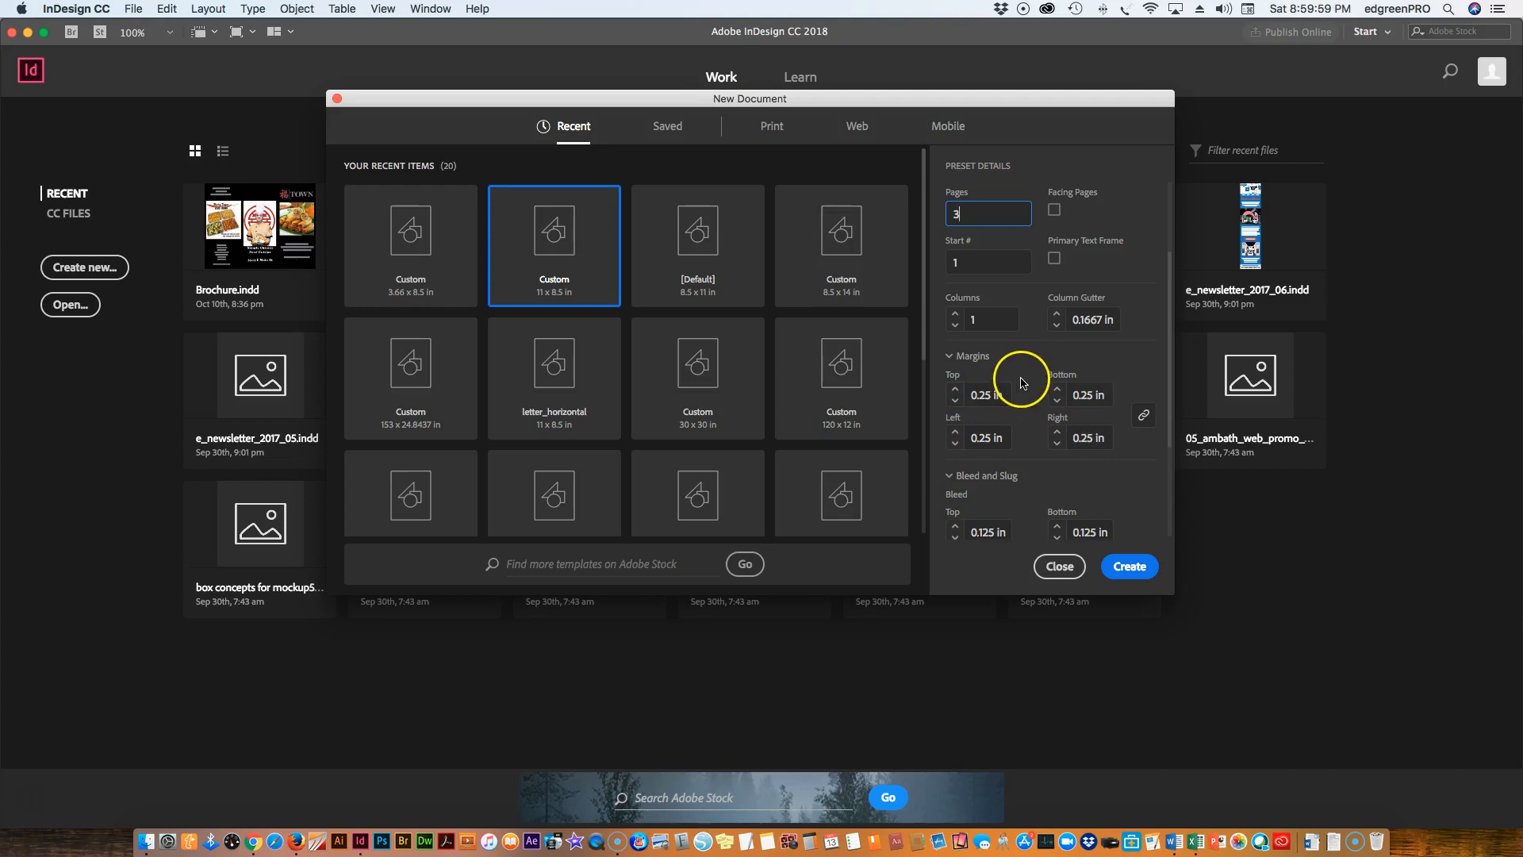
scroll(1021, 382, "down", 4)
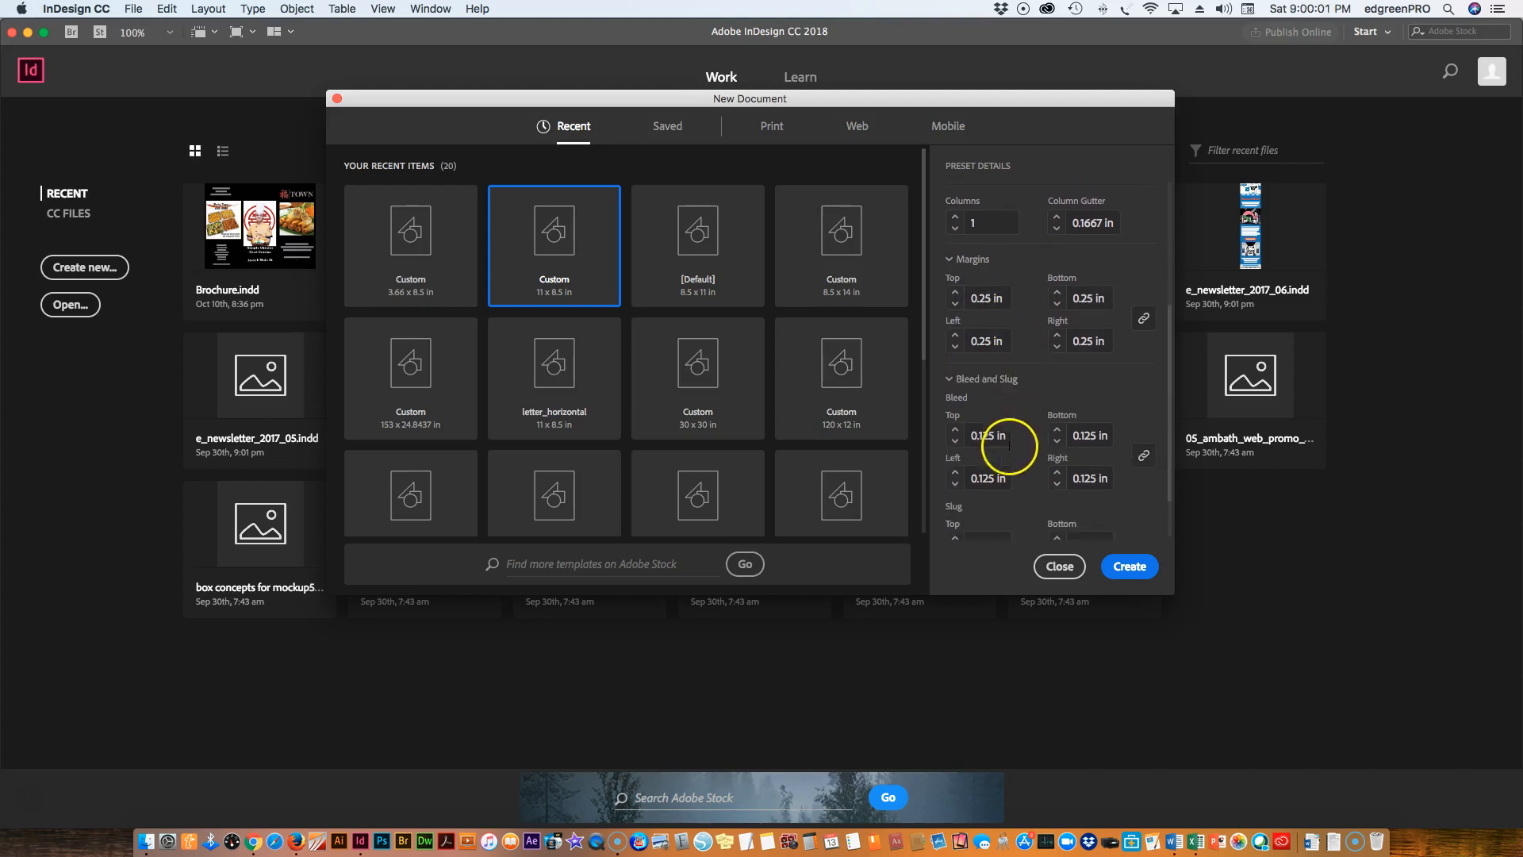
scroll(992, 420, "down", 2)
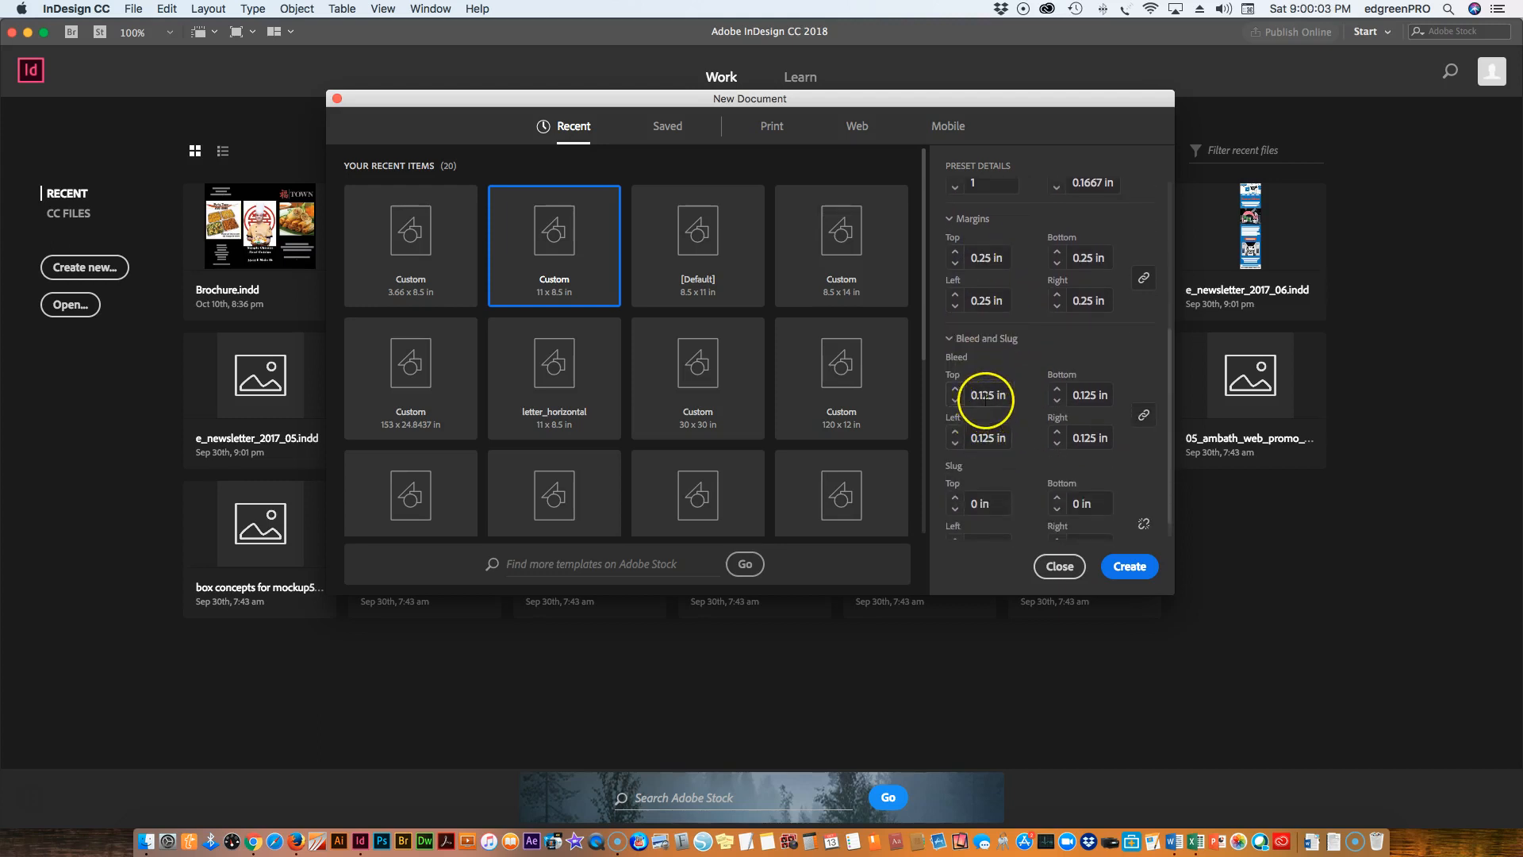
scroll(988, 397, "down", 1)
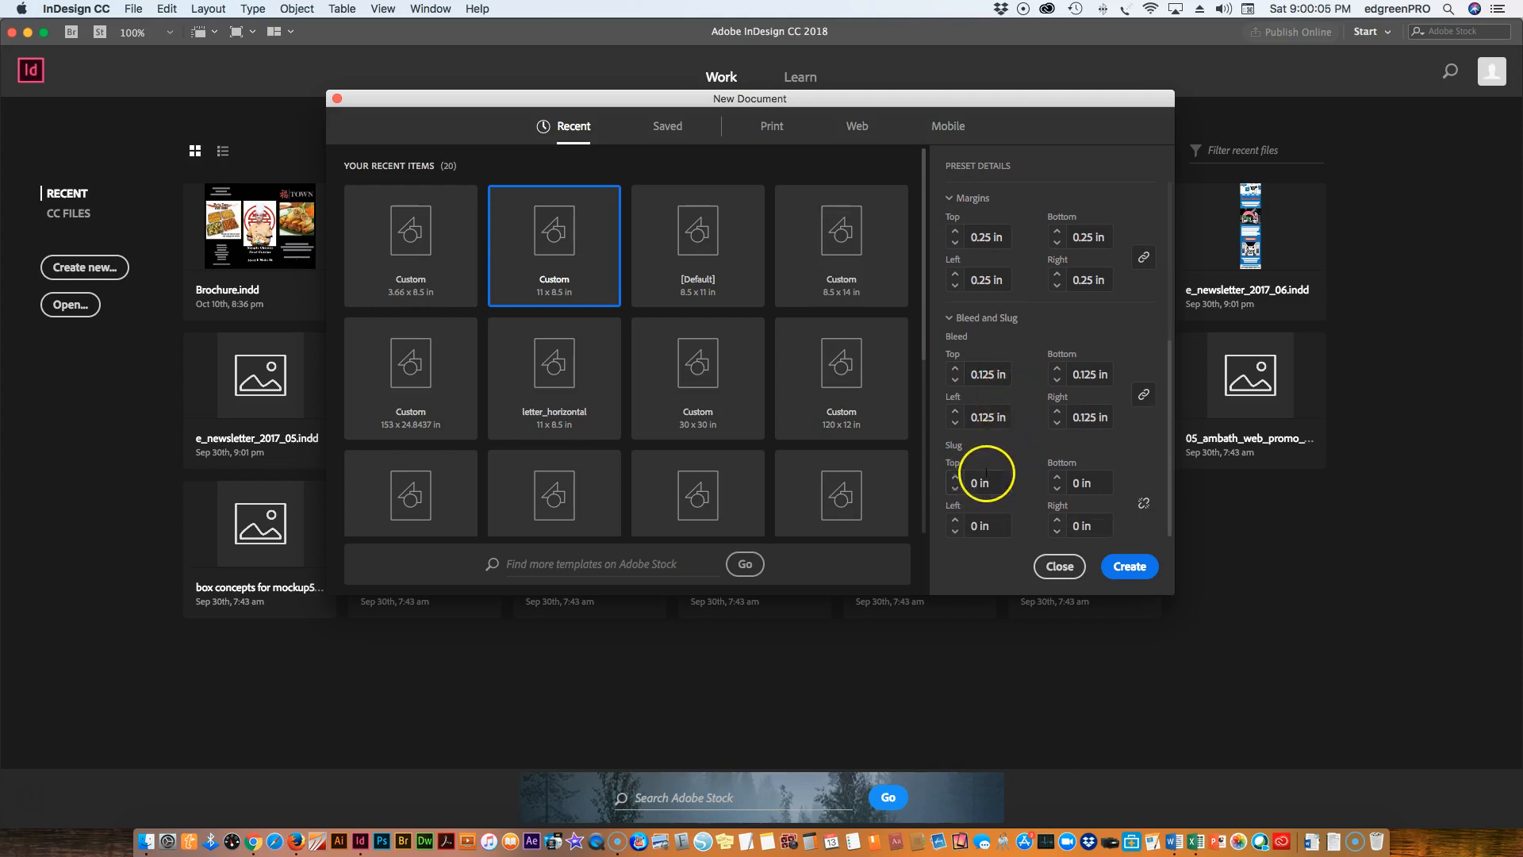
left_click(1126, 568)
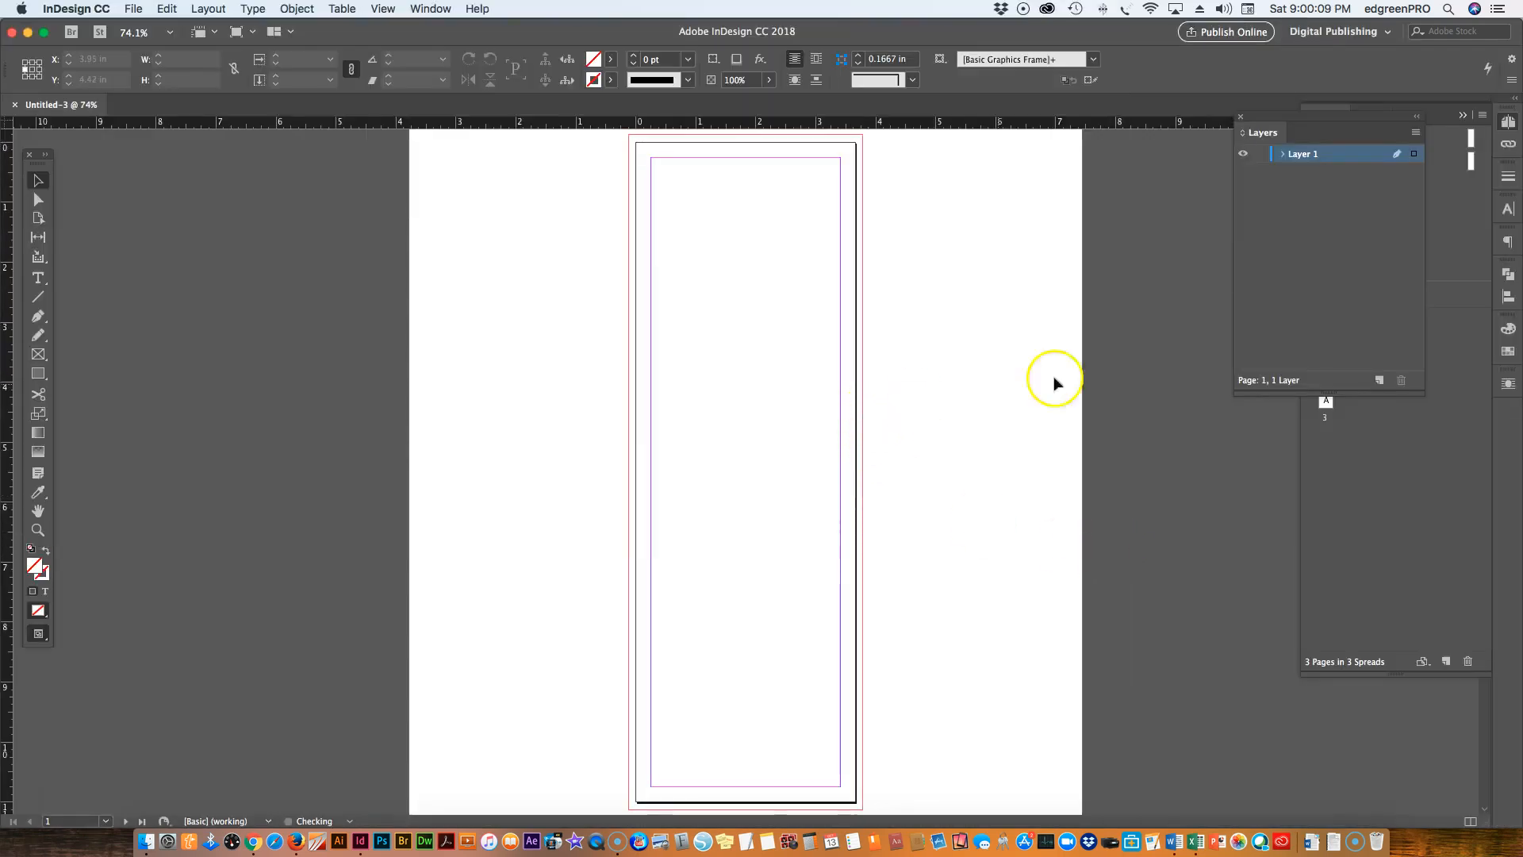
Step: Change the number of pages to 6 in the document setup
left_click(1381, 534)
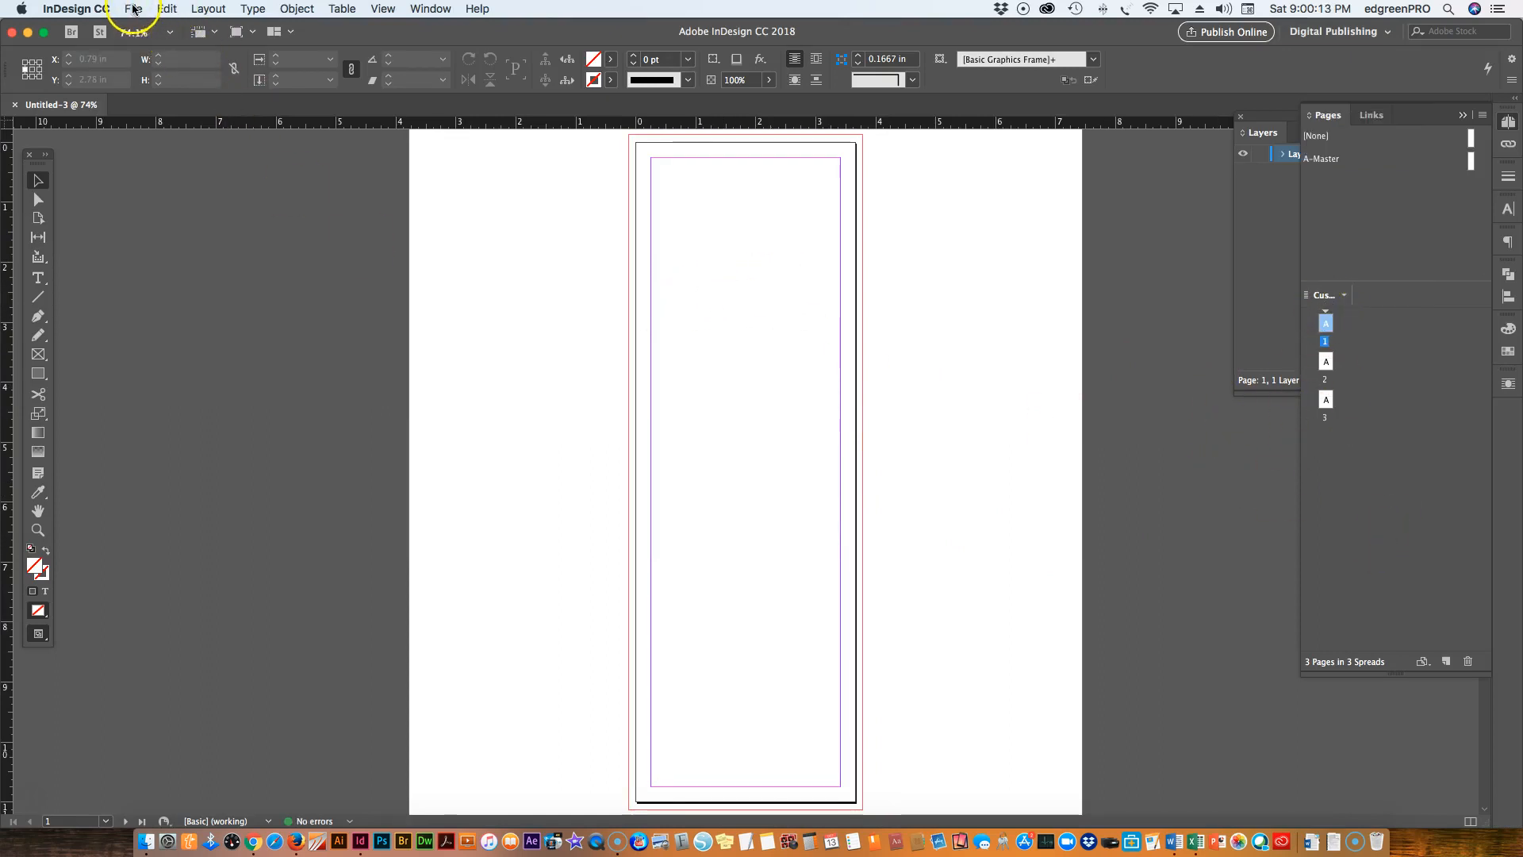
left_click(133, 9)
left_click(193, 363)
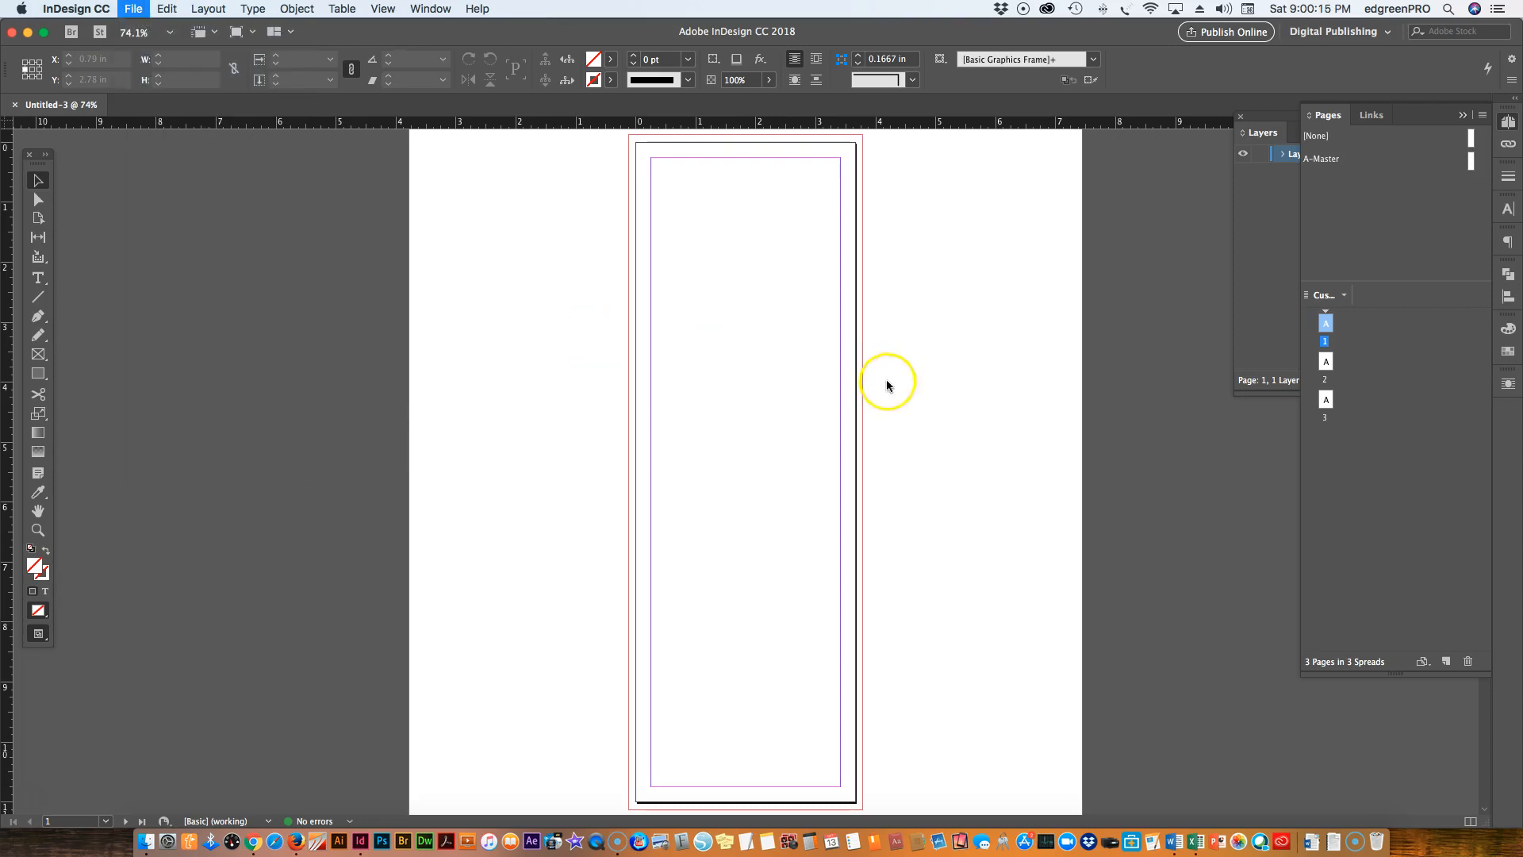
left_click(709, 327)
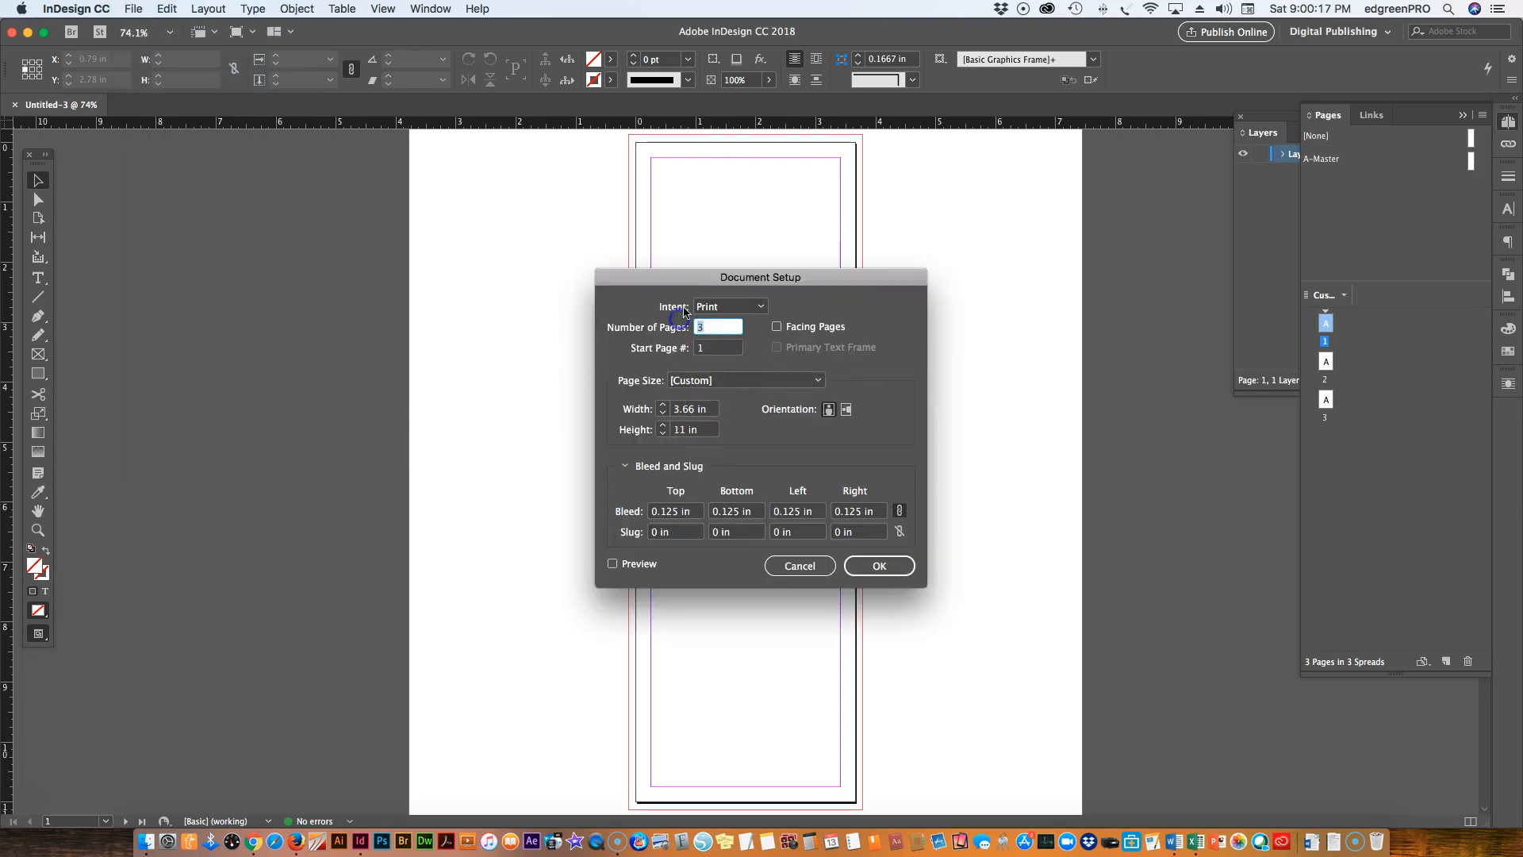
type("6")
key("Return")
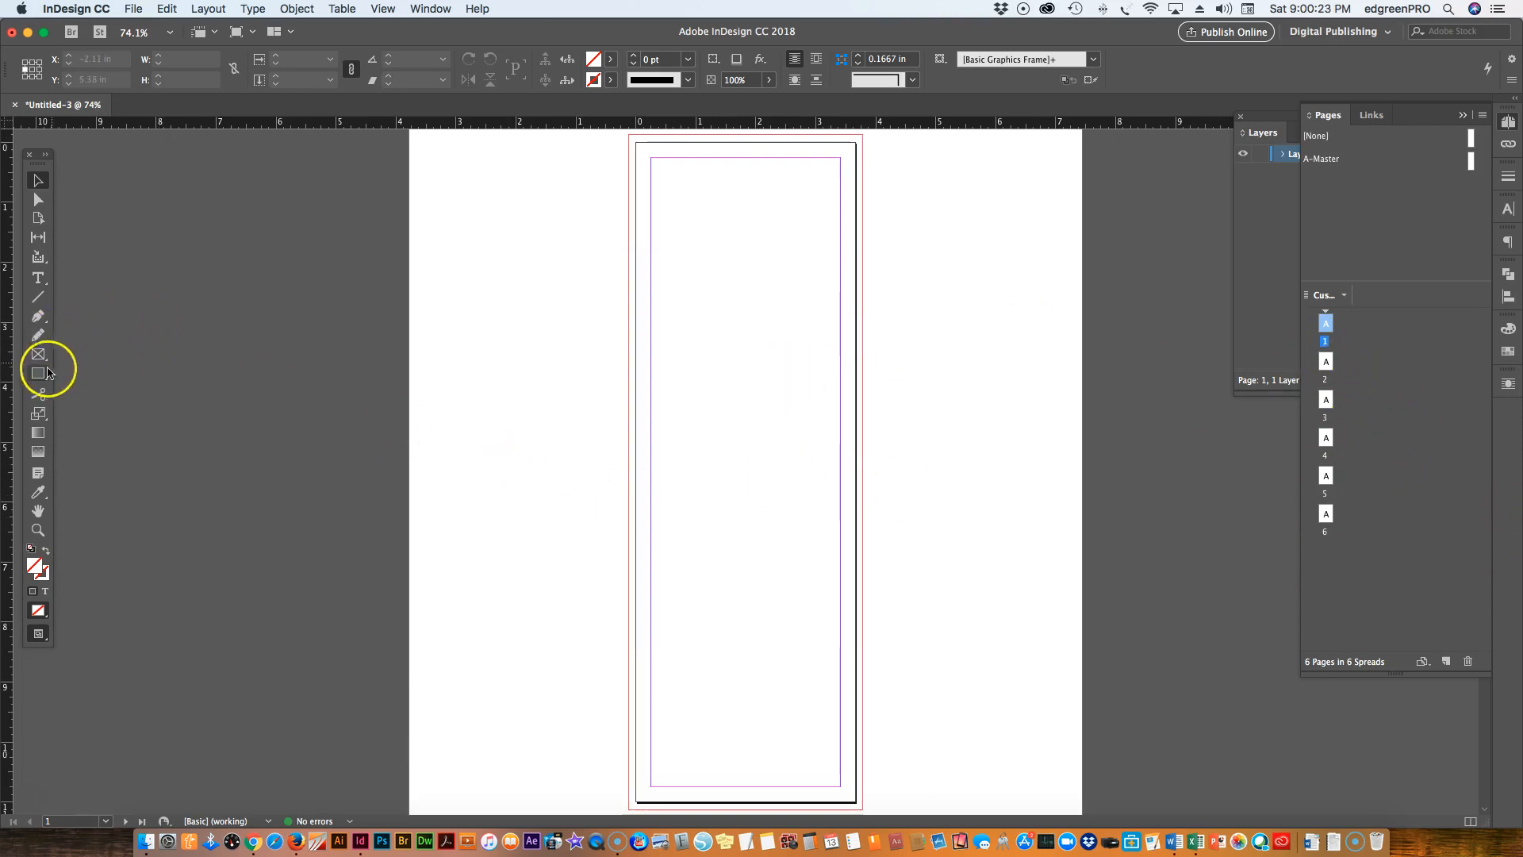
Step: Draw a text frame about 3.16 x 2.57 in at the top of page 1 within the margins, containing the centred text "Cover"
left_click(37, 279)
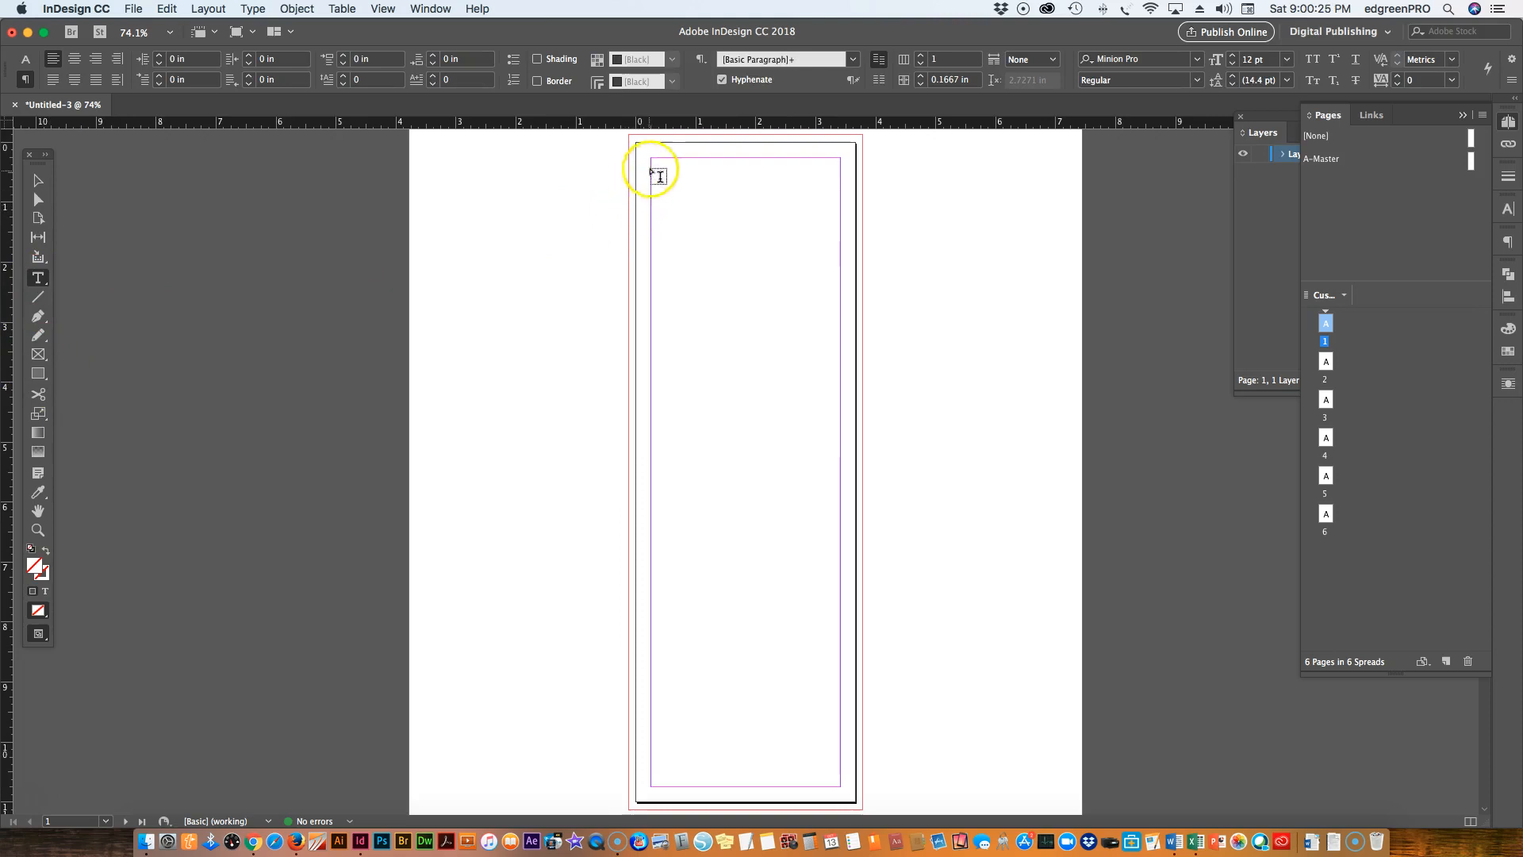
left_click_drag(652, 158, 841, 311)
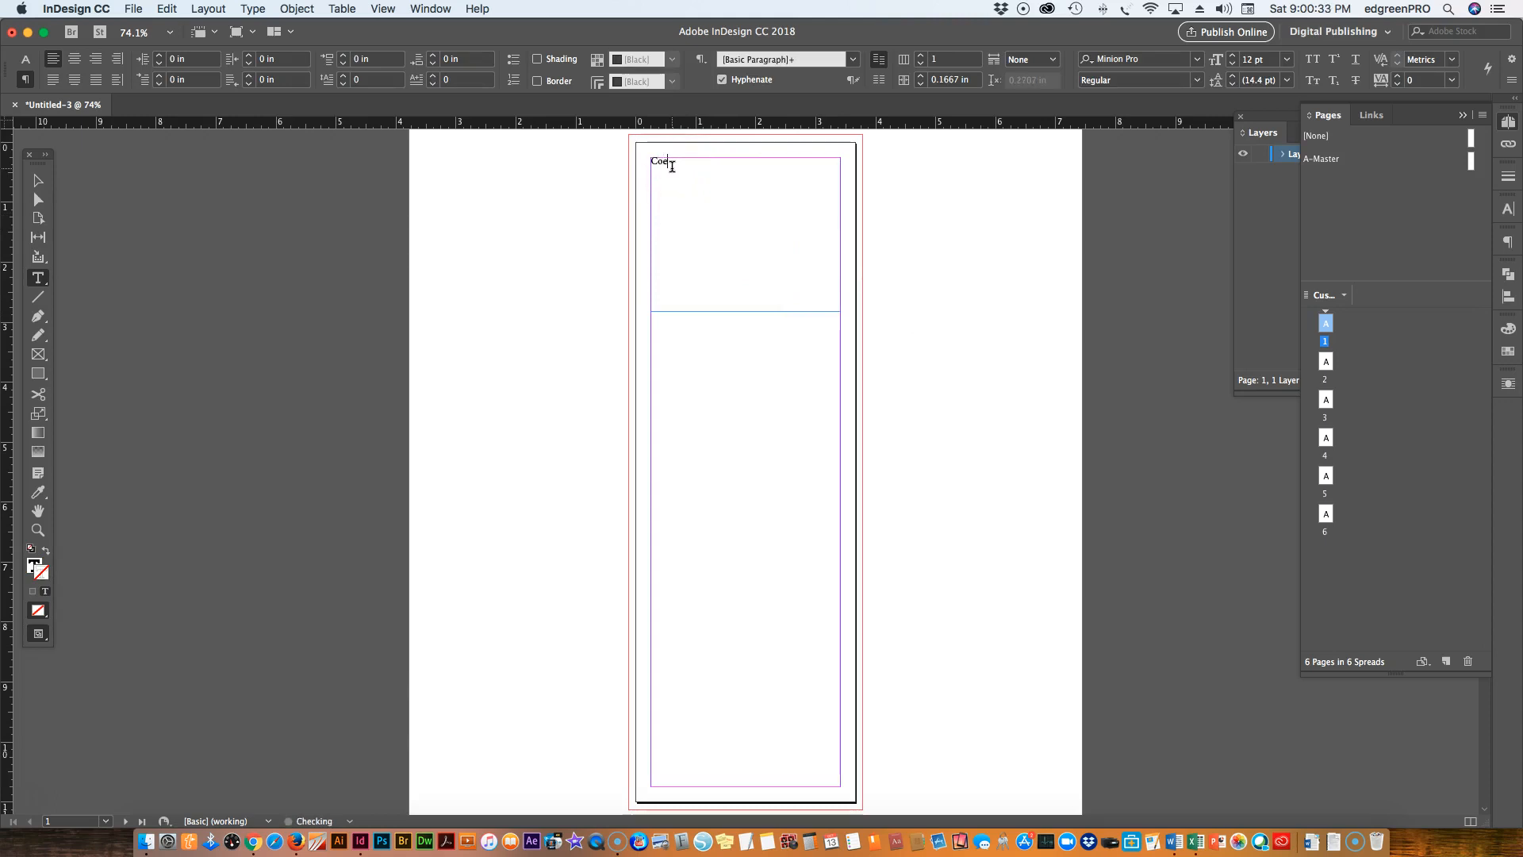
double_click(672, 165)
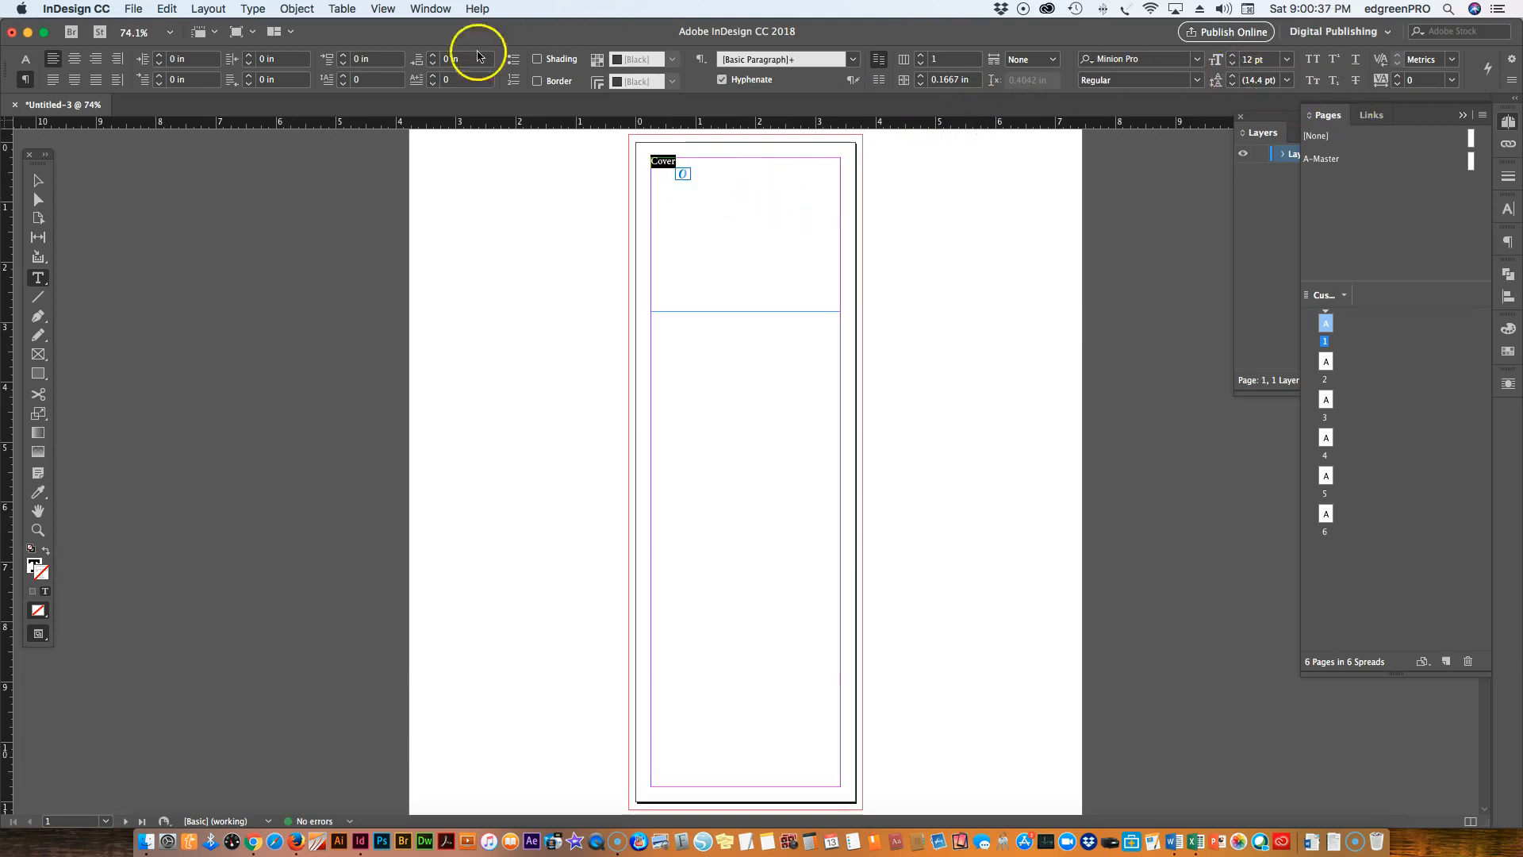
left_click(73, 59)
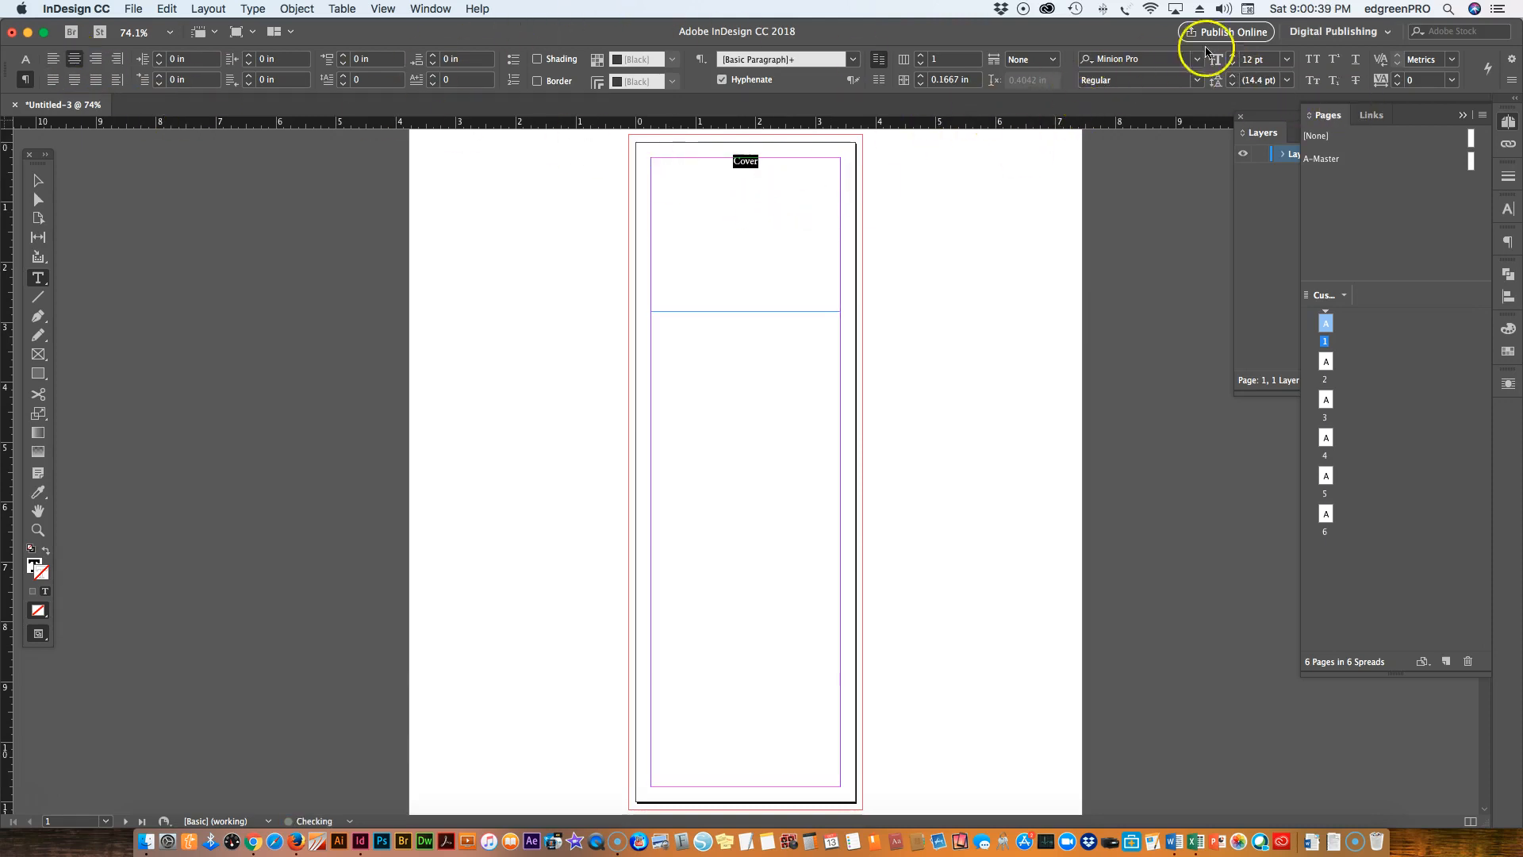
Step: Enlarge the word "Cover" to 59 pt
left_click(1235, 55)
left_click(1235, 55)
left_click(1235, 56)
left_click(1234, 56)
left_click(1236, 57)
left_click(1236, 57)
left_click(1235, 56)
left_click(1234, 56)
left_click(1235, 55)
left_click(1235, 56)
Step: Extend the "Cover" text frame downward to a height of about 2.73 in
left_click(39, 180)
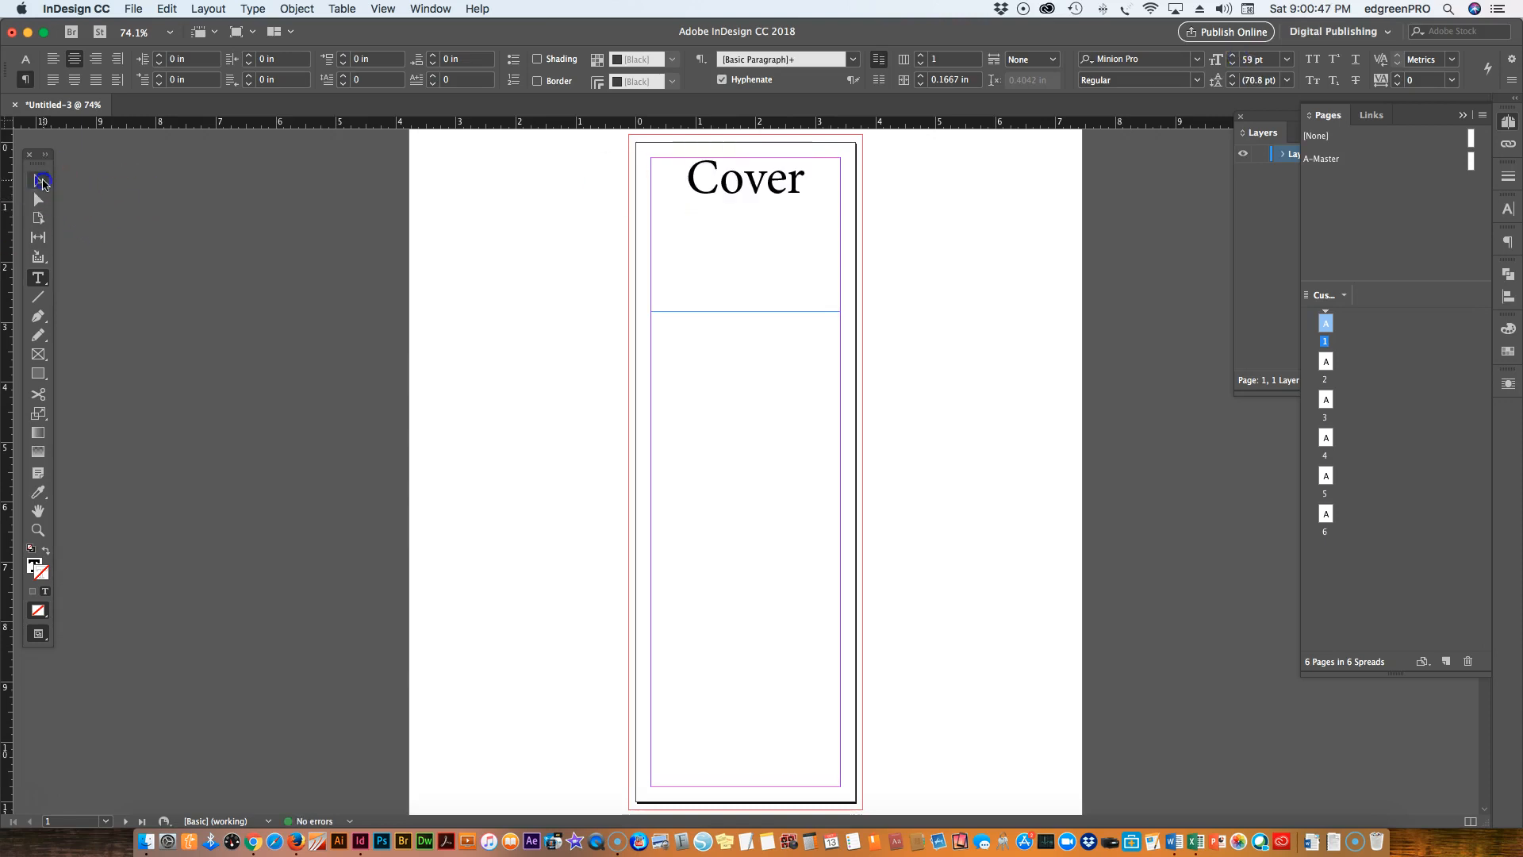
left_click(547, 313)
left_click(730, 182)
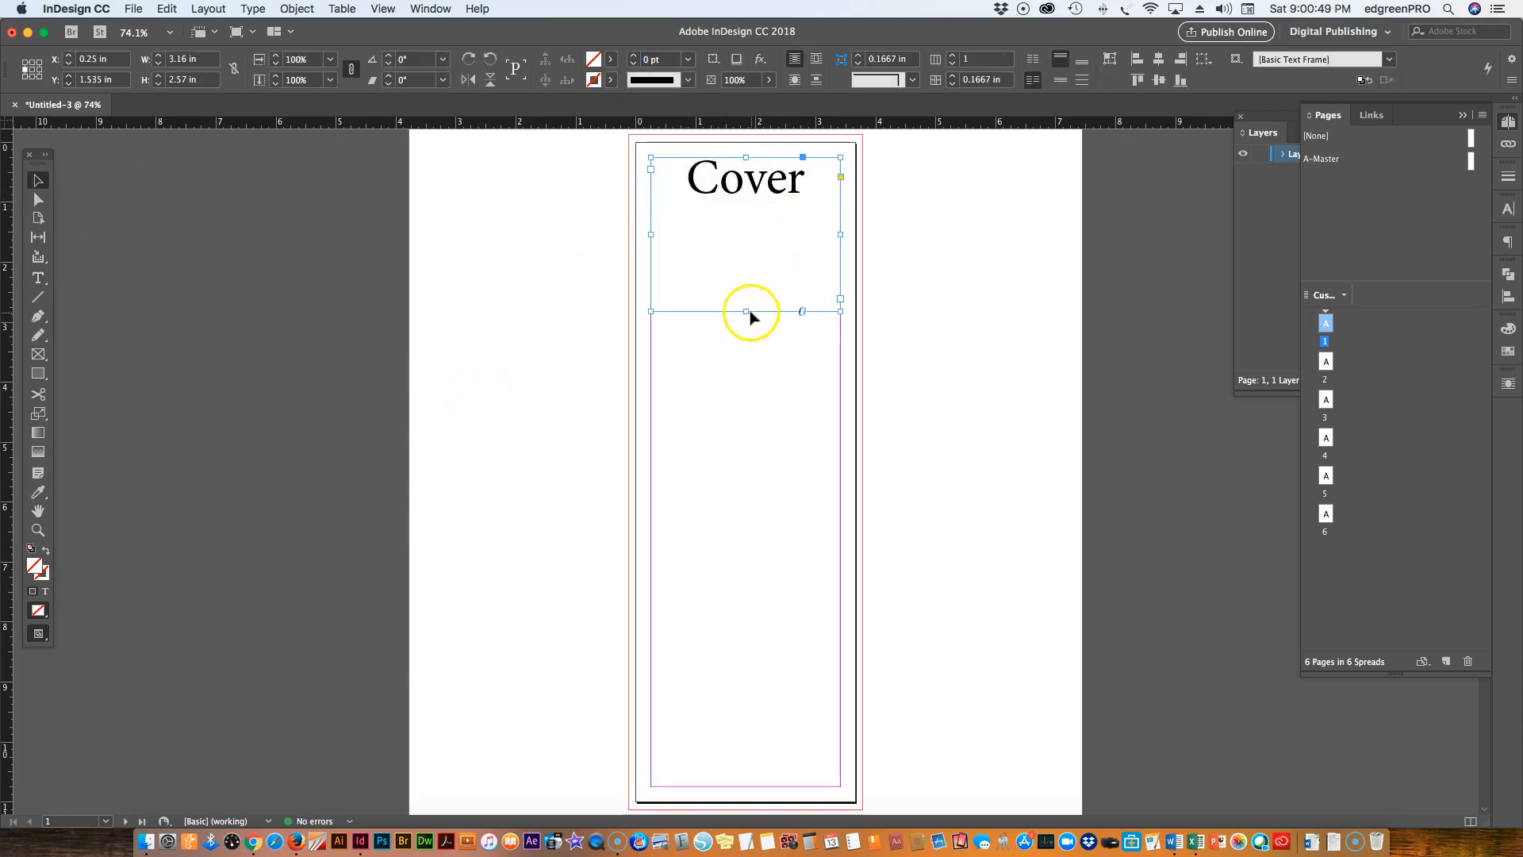
mouse_move(746, 311)
left_mouse_down()
mouse_move(750, 206)
mouse_move(758, 320)
left_mouse_up()
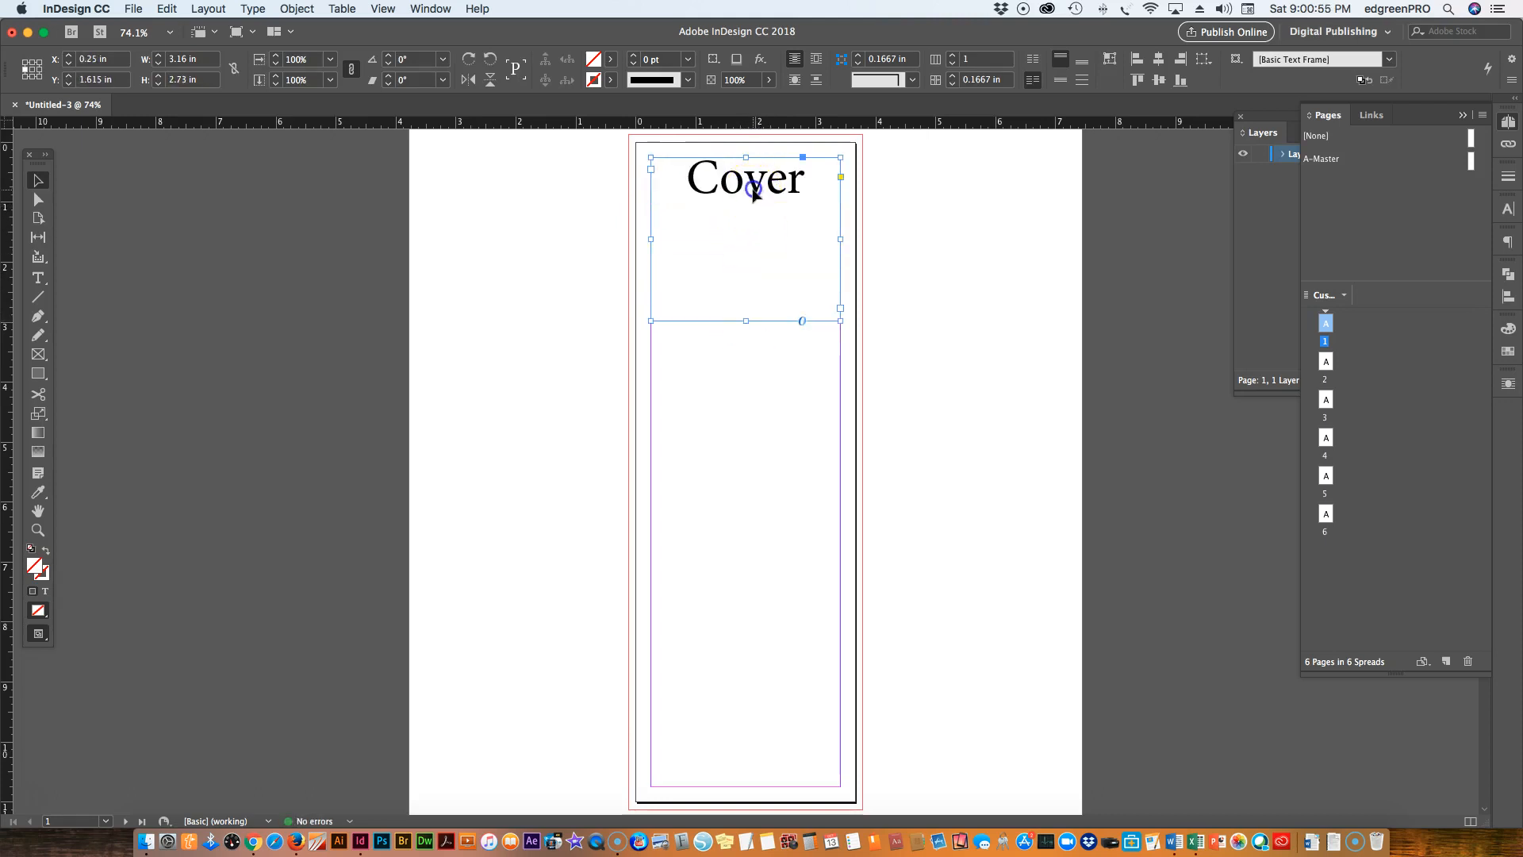
Step: Copy the "Cover" text frame and paste it in place on page 2
left_click(1326, 362)
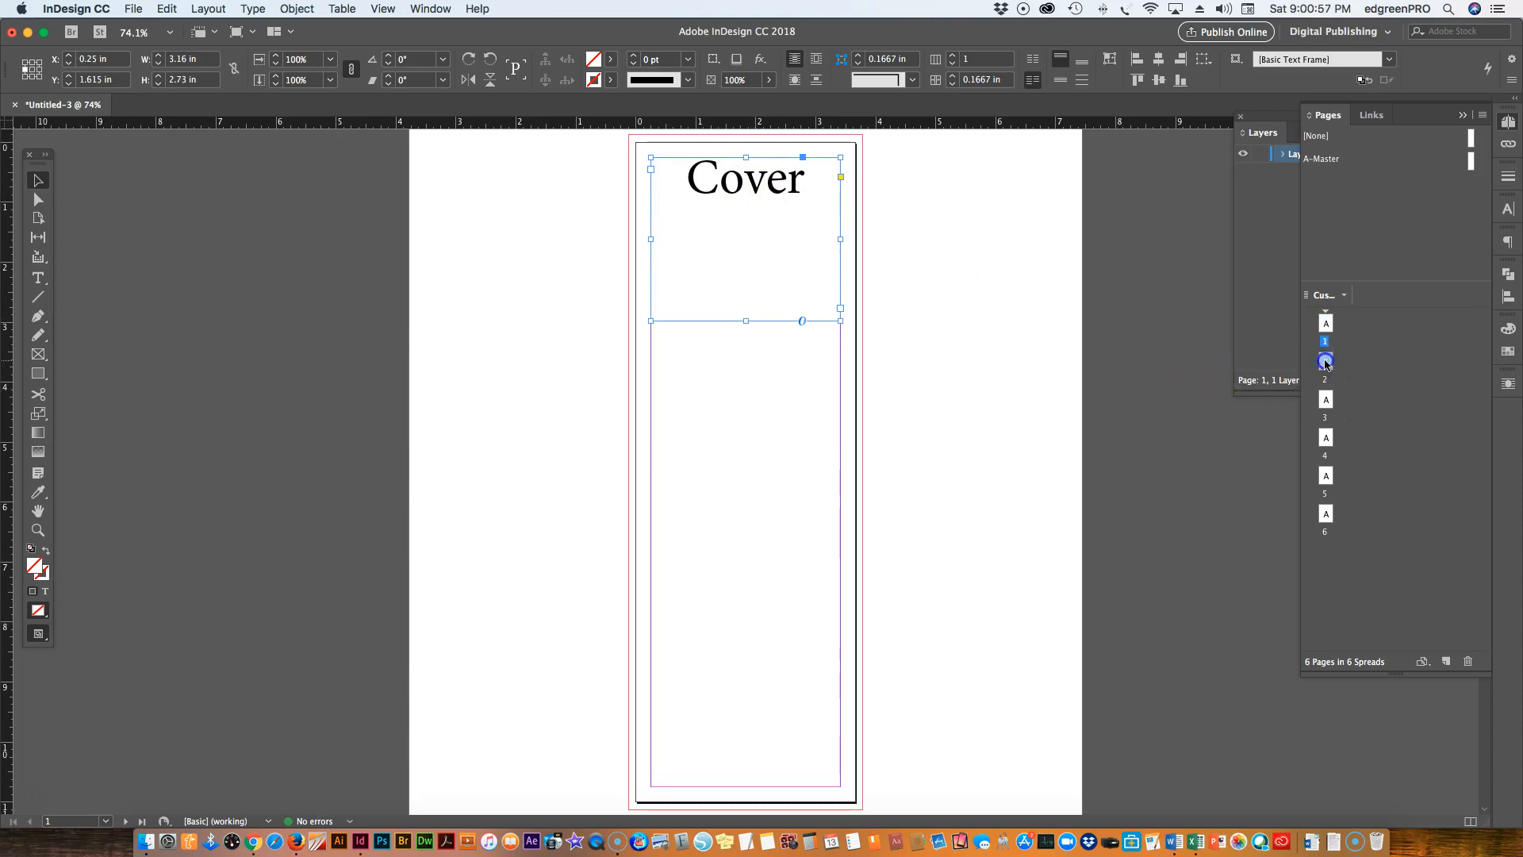
double_click(1326, 361)
left_click(702, 264)
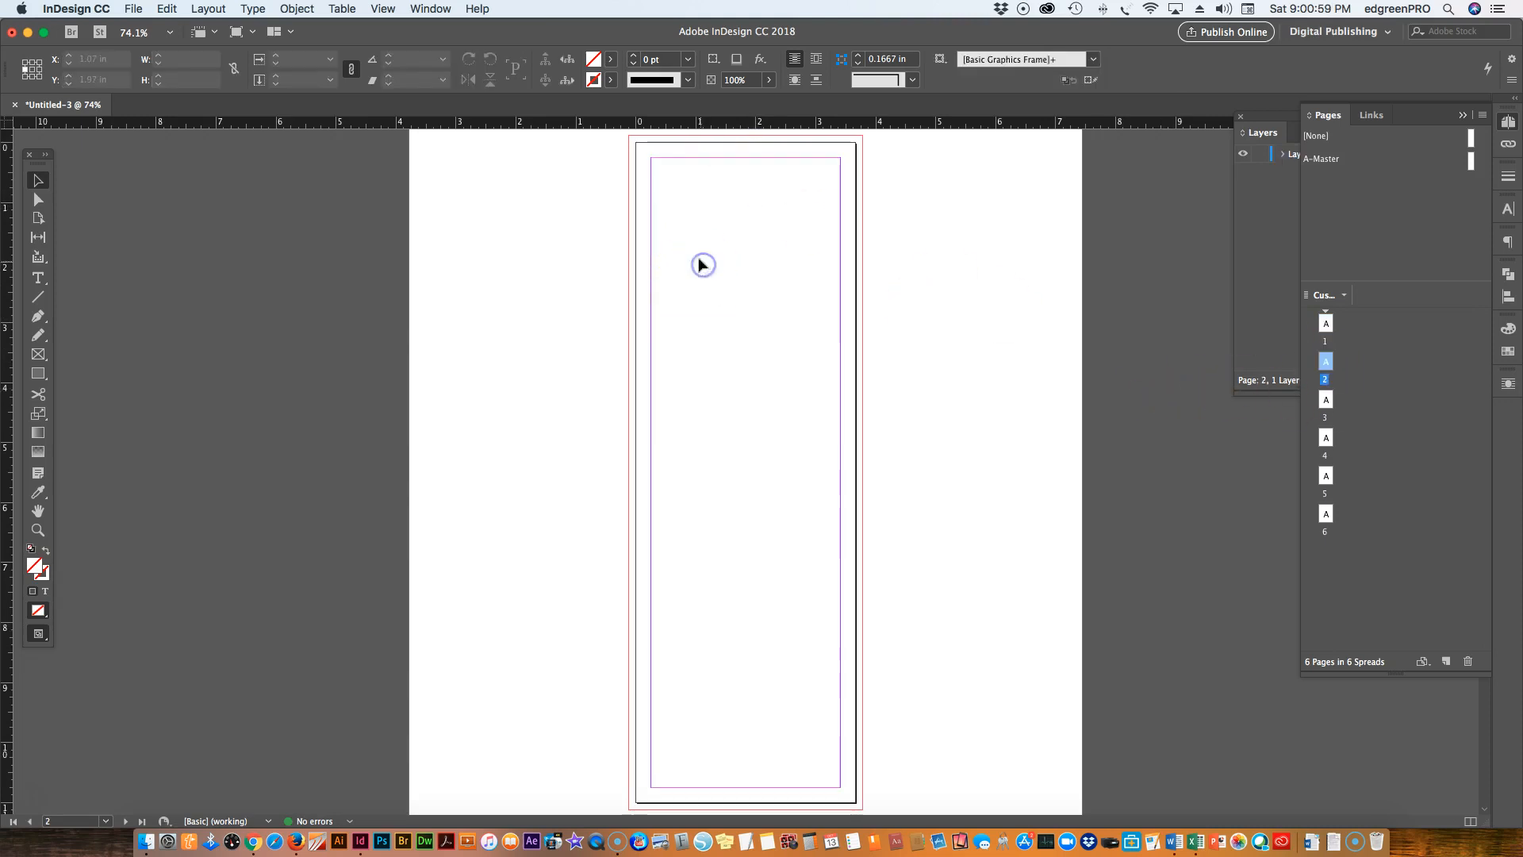
left_click(163, 10)
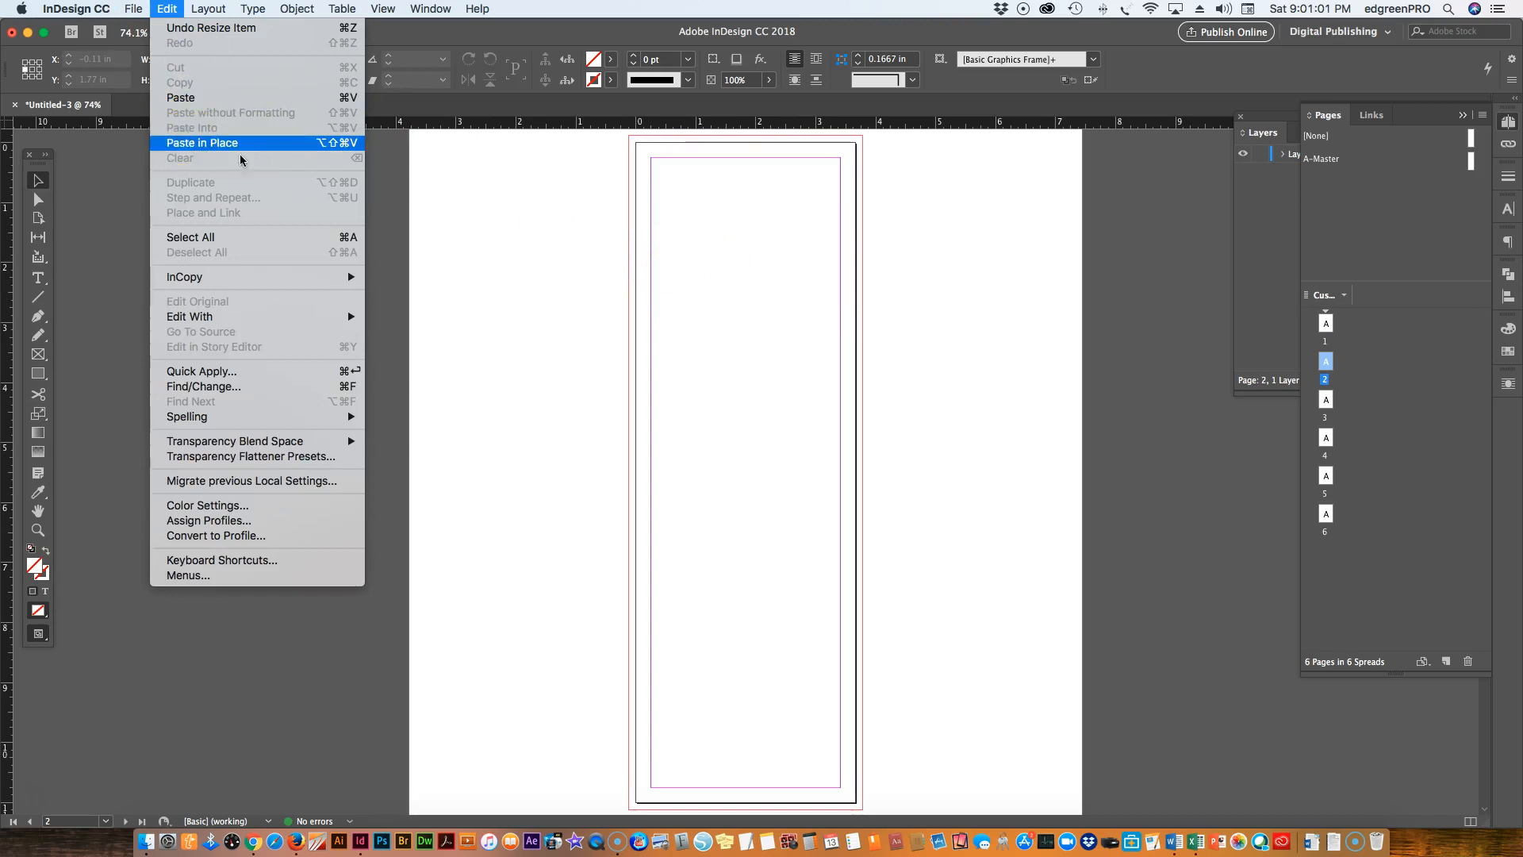
left_click(191, 137)
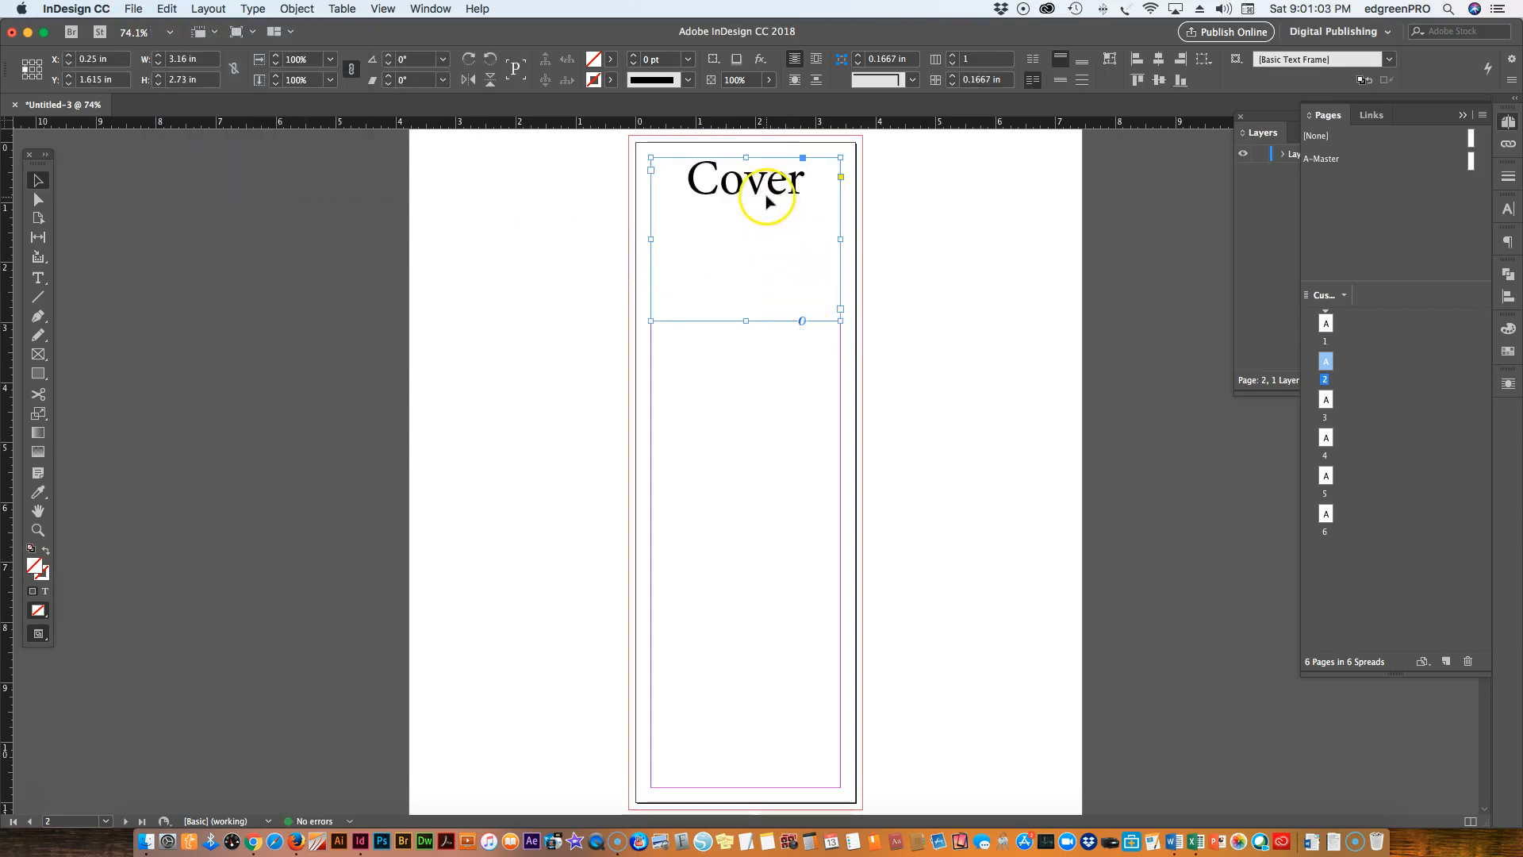
Step: Paste the copied "Cover" frame in place on pages 3 and 4
double_click(1326, 402)
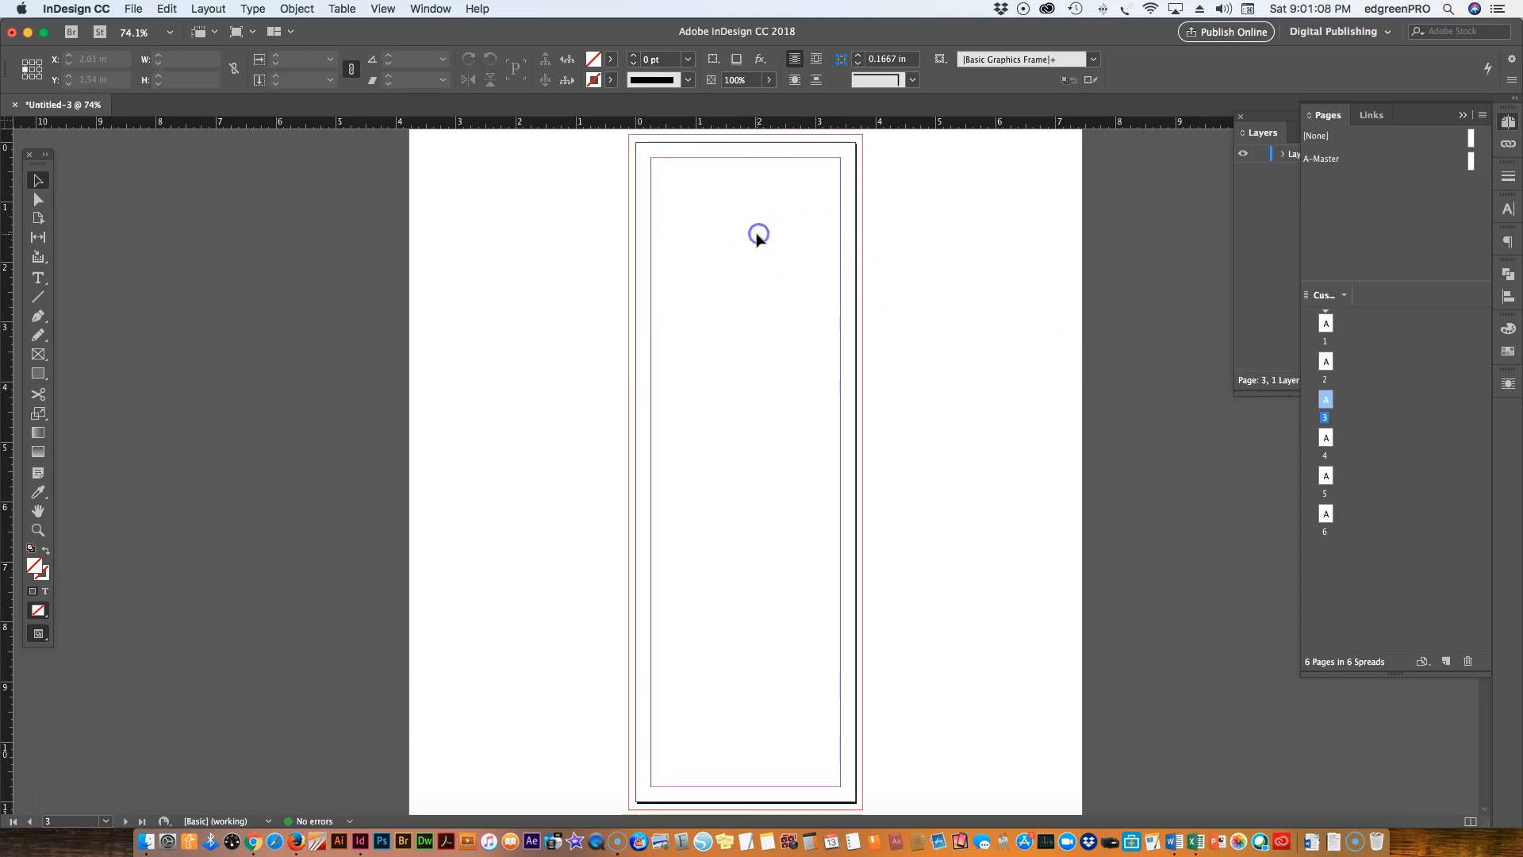
left_click(166, 9)
left_click(243, 147)
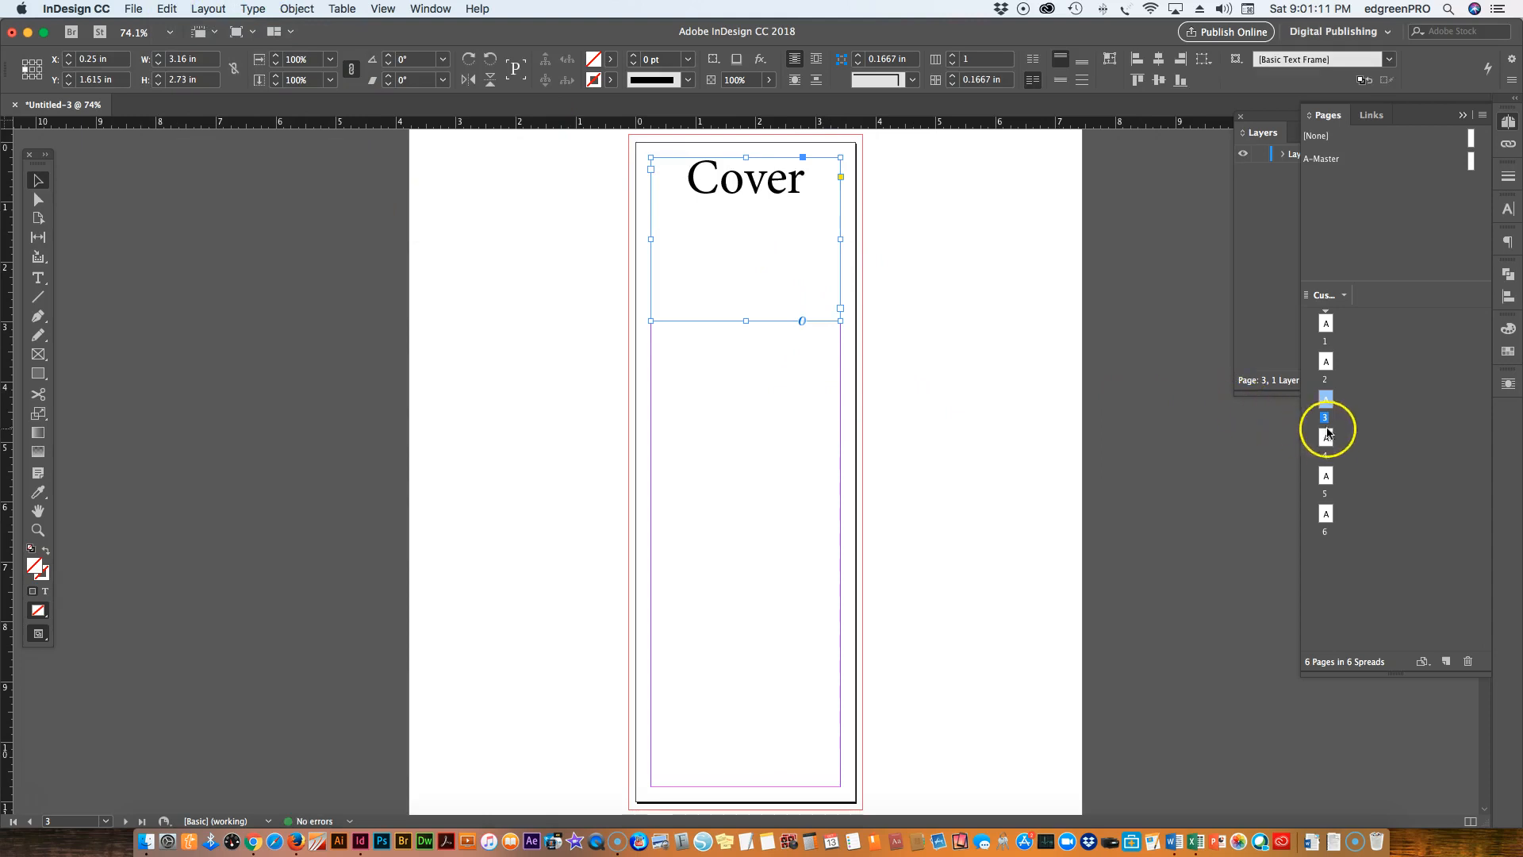
double_click(1326, 438)
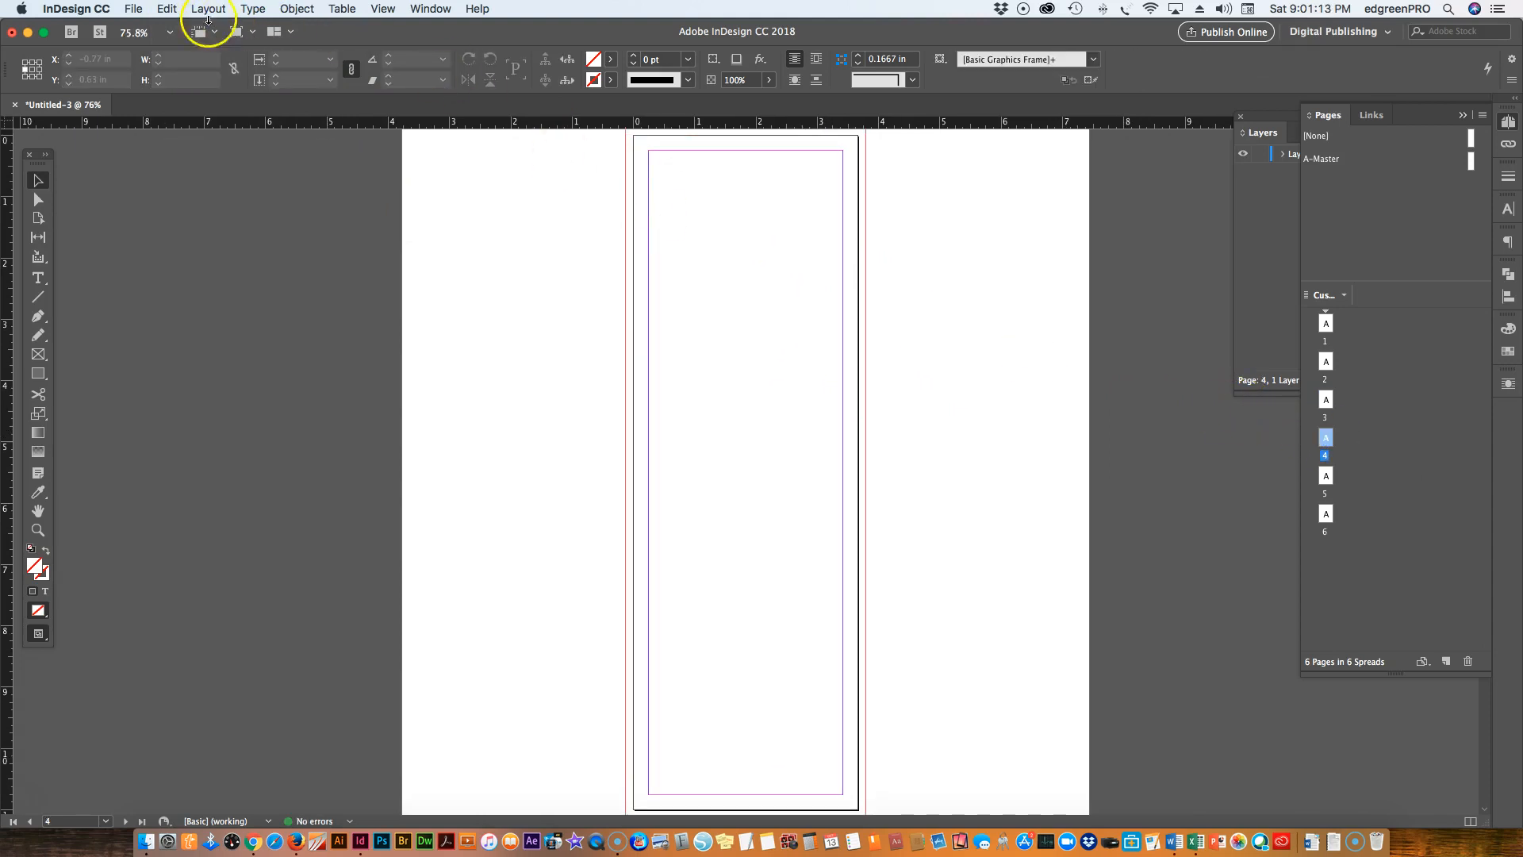
left_click(167, 8)
left_click(200, 143)
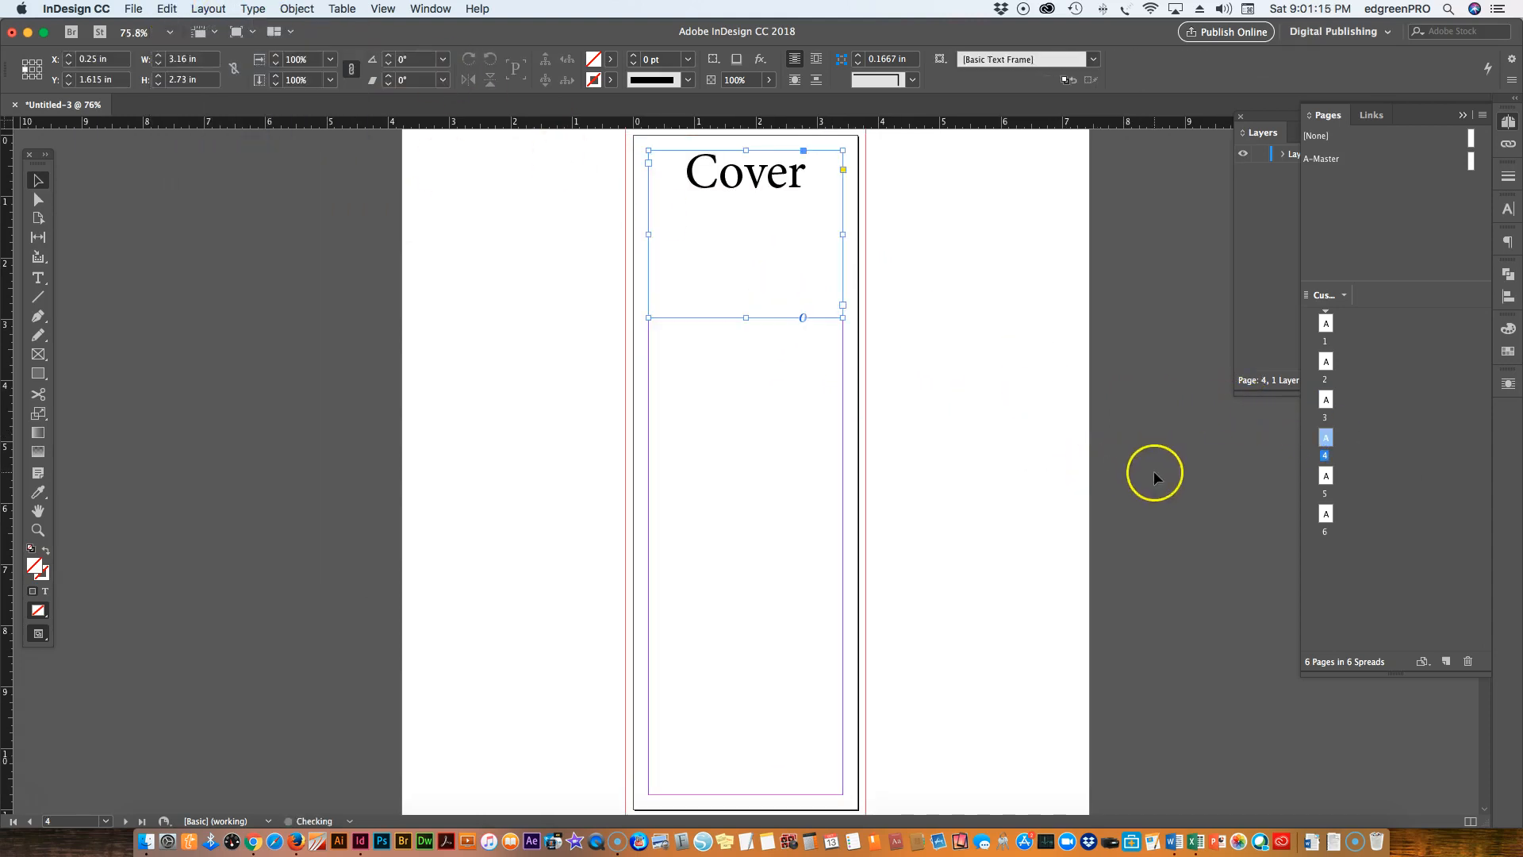
Step: Paste the copied "Cover" frame in place on pages 5 and 6
double_click(1326, 476)
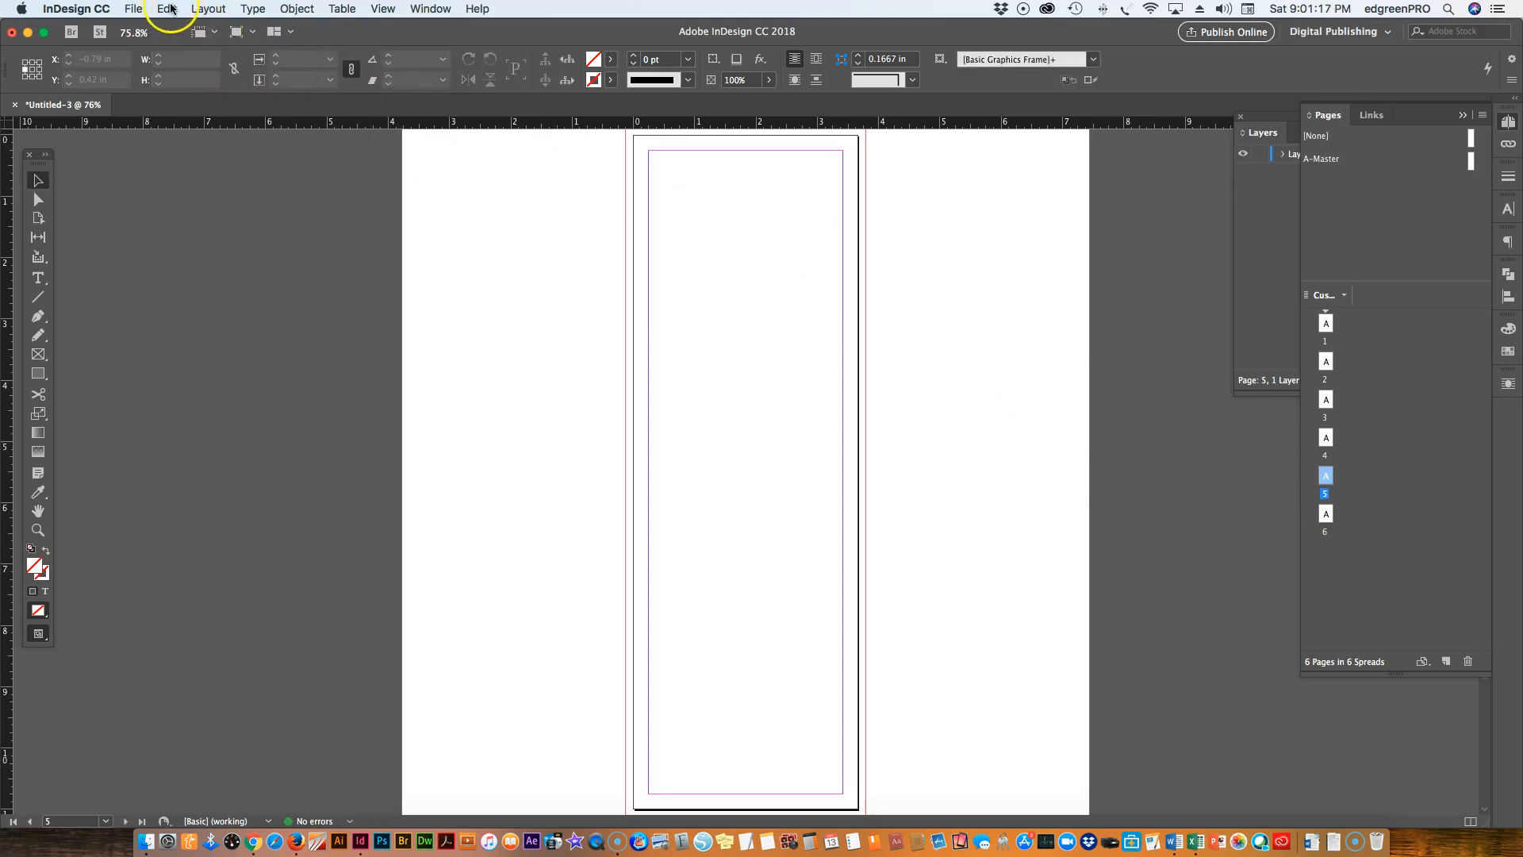
left_click(167, 9)
left_click(186, 143)
double_click(1325, 516)
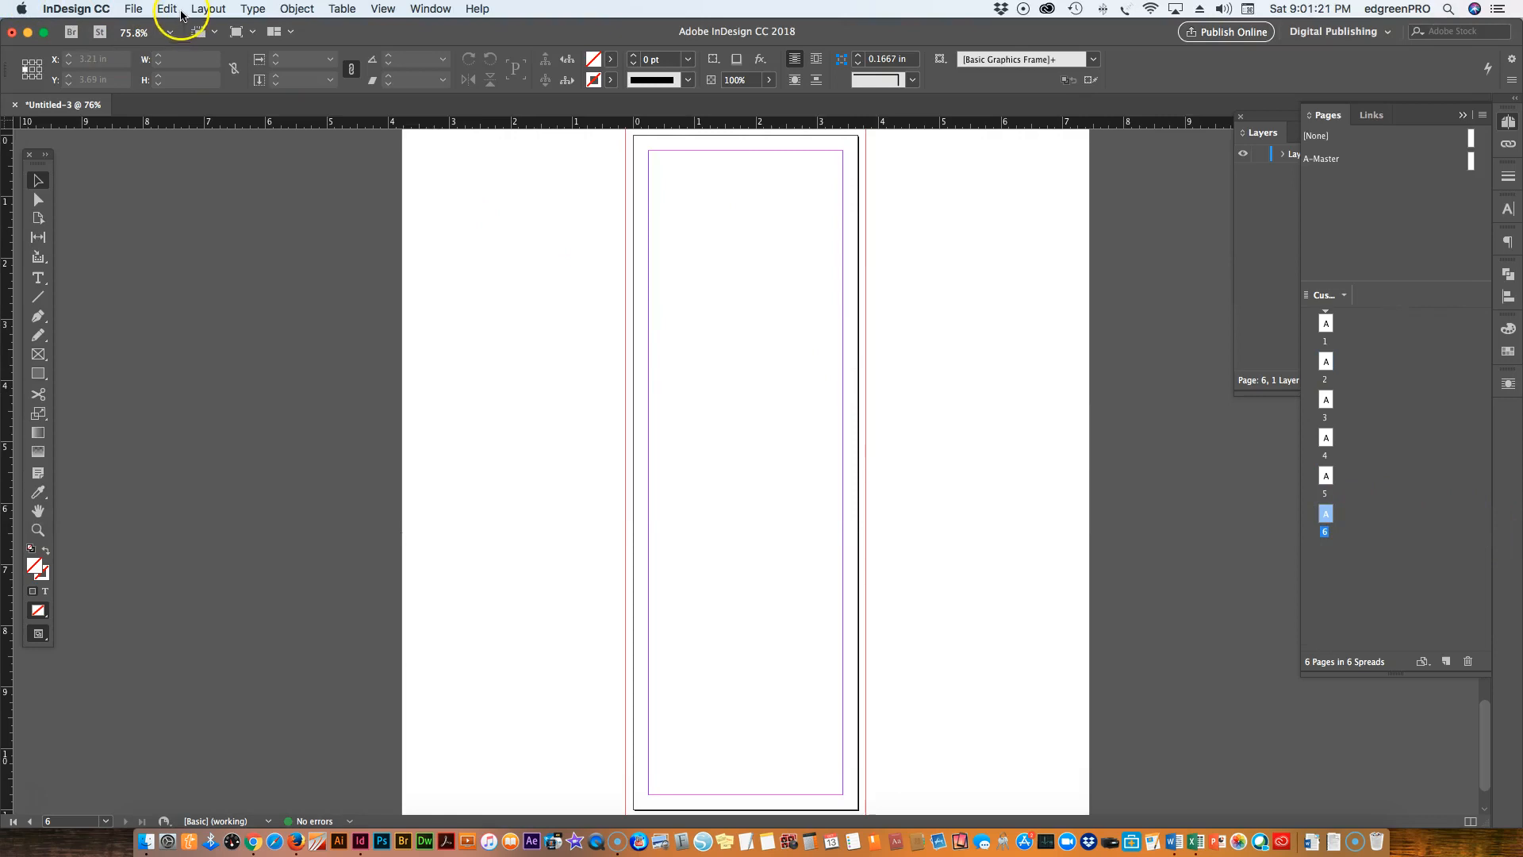
left_click(194, 9)
left_click(190, 141)
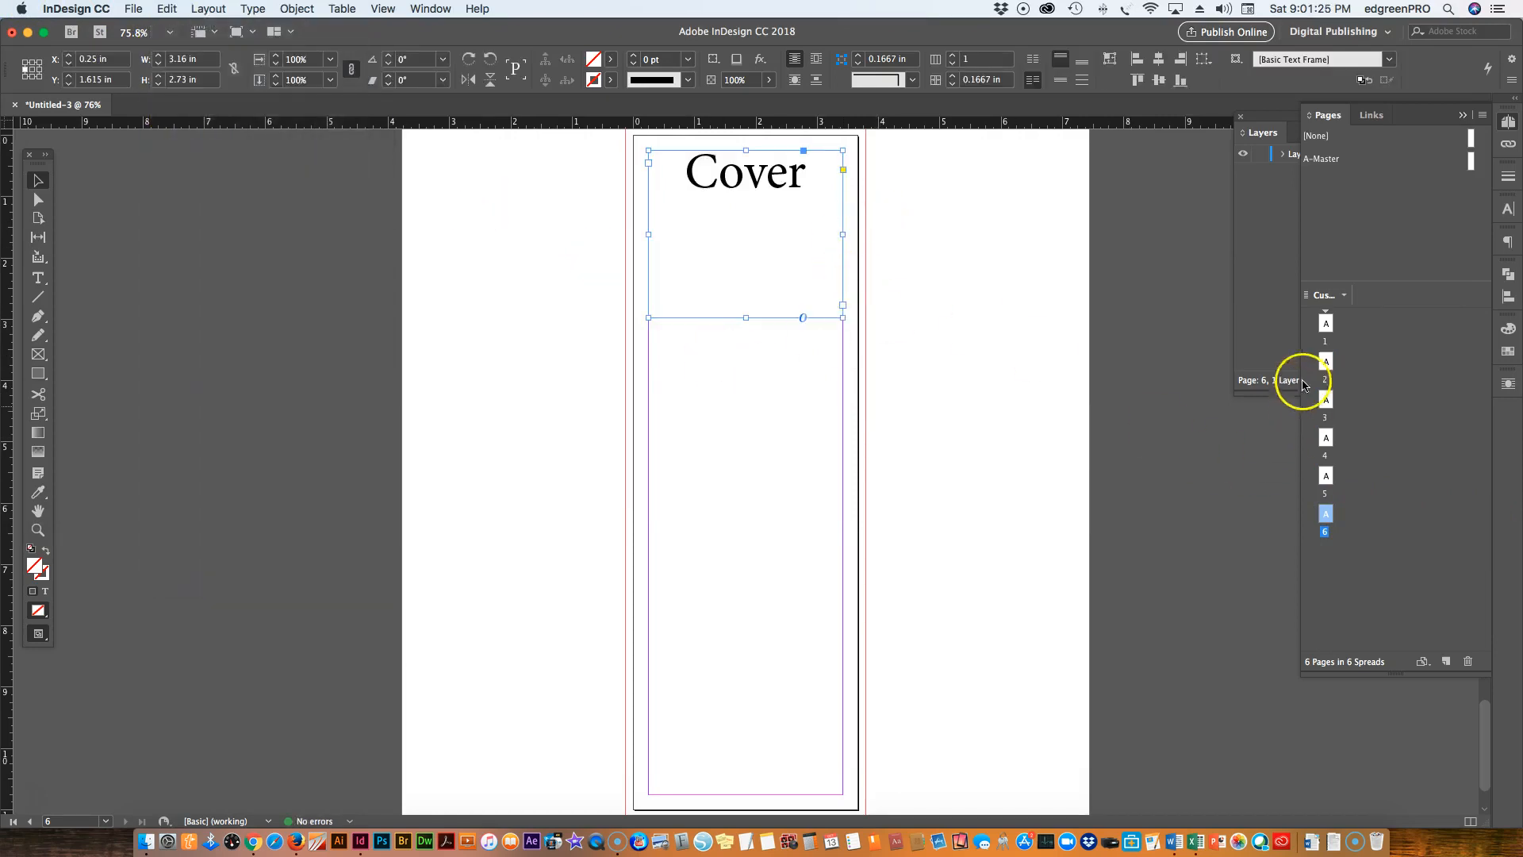
Step: Replace the "Cover" title on page 1 with "Inside Flap"
left_click(1328, 323)
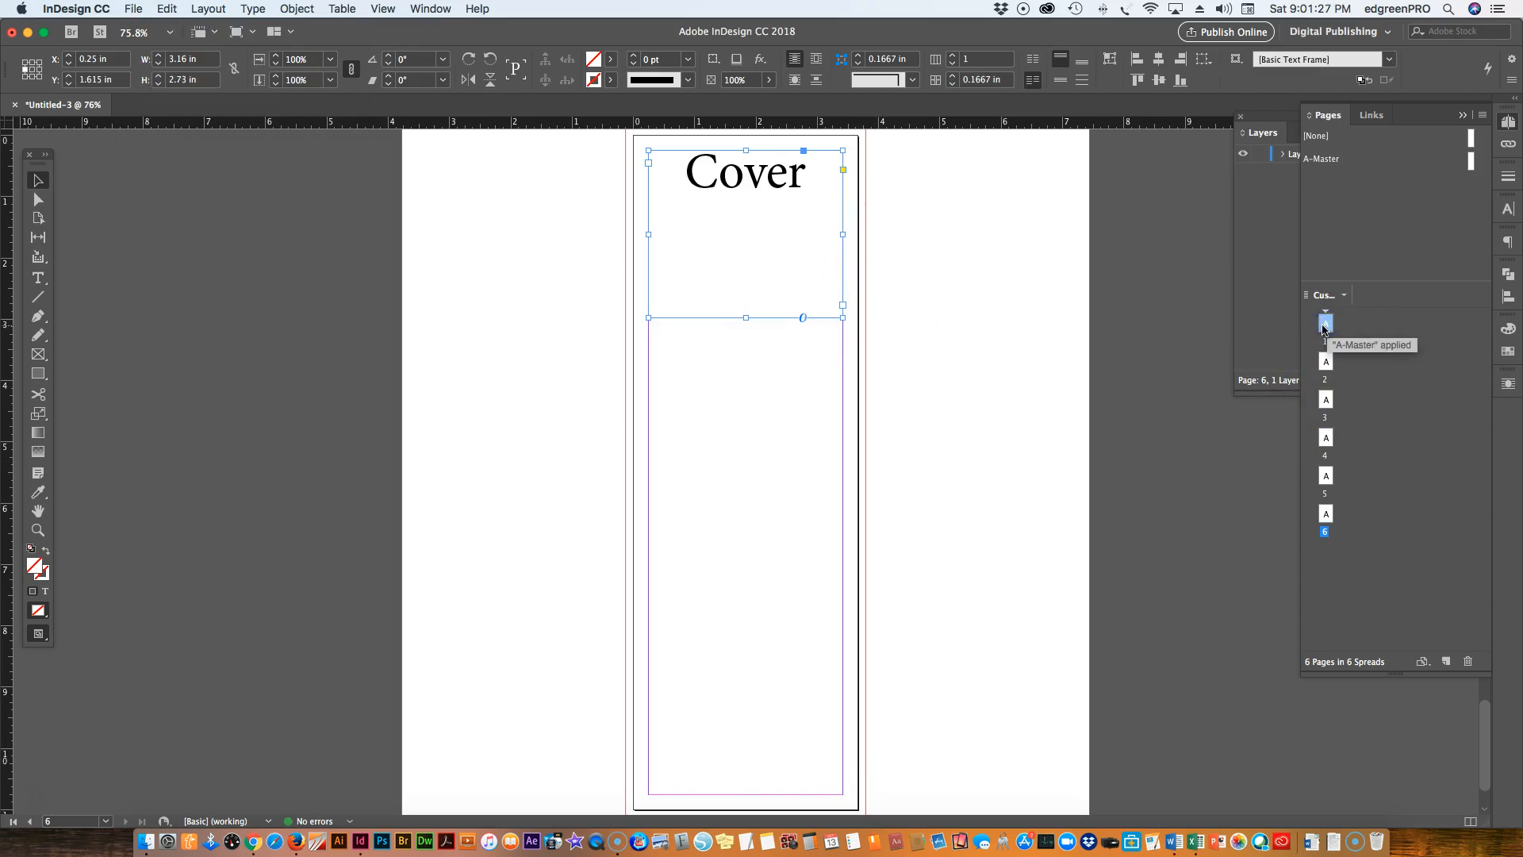
double_click(1323, 328)
double_click(799, 170)
left_click_drag(803, 171, 666, 150)
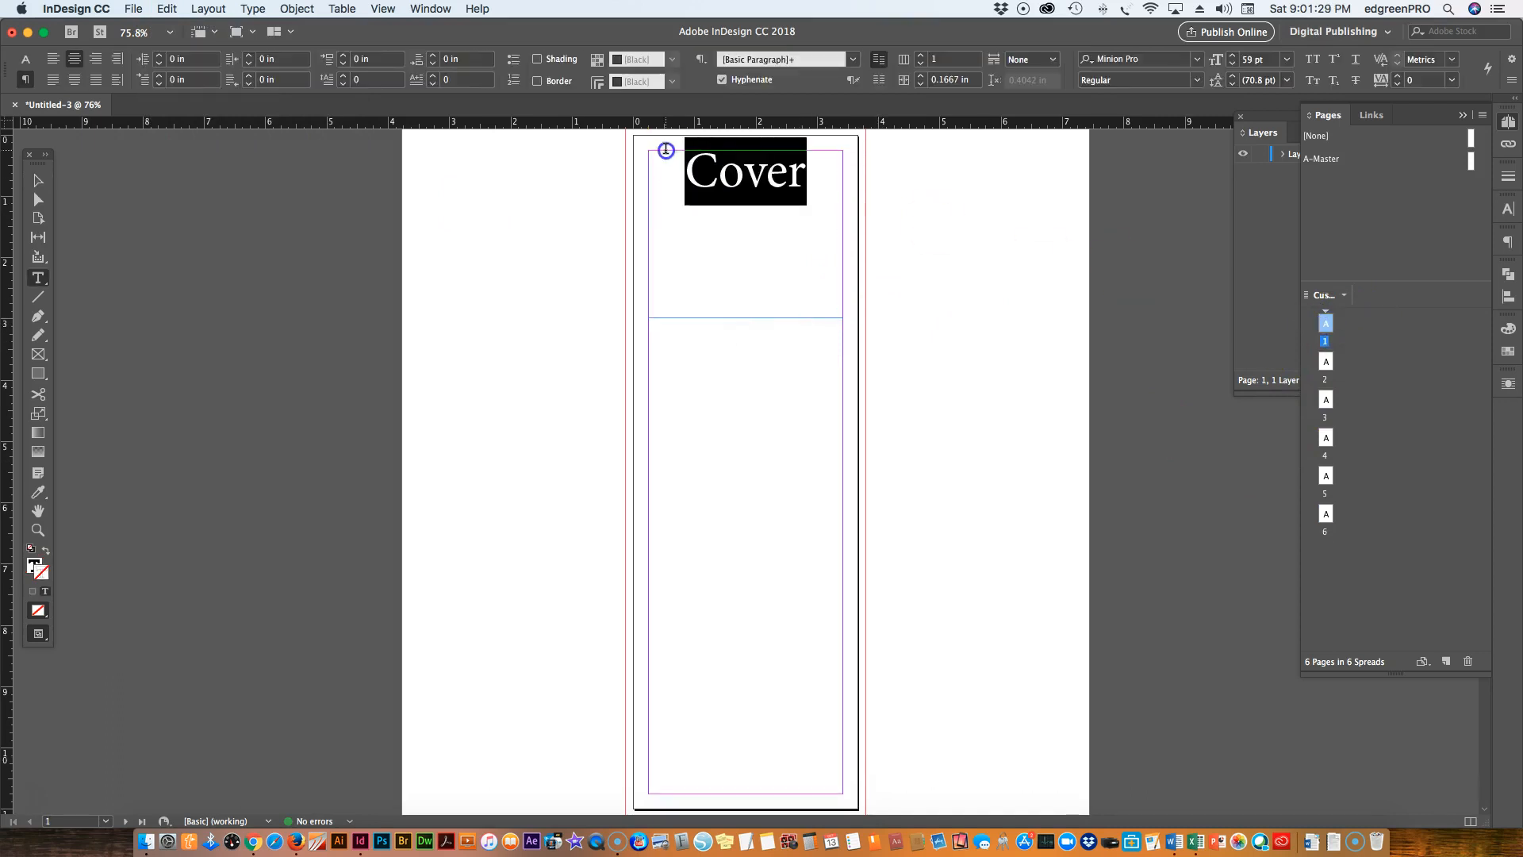
type("Ins")
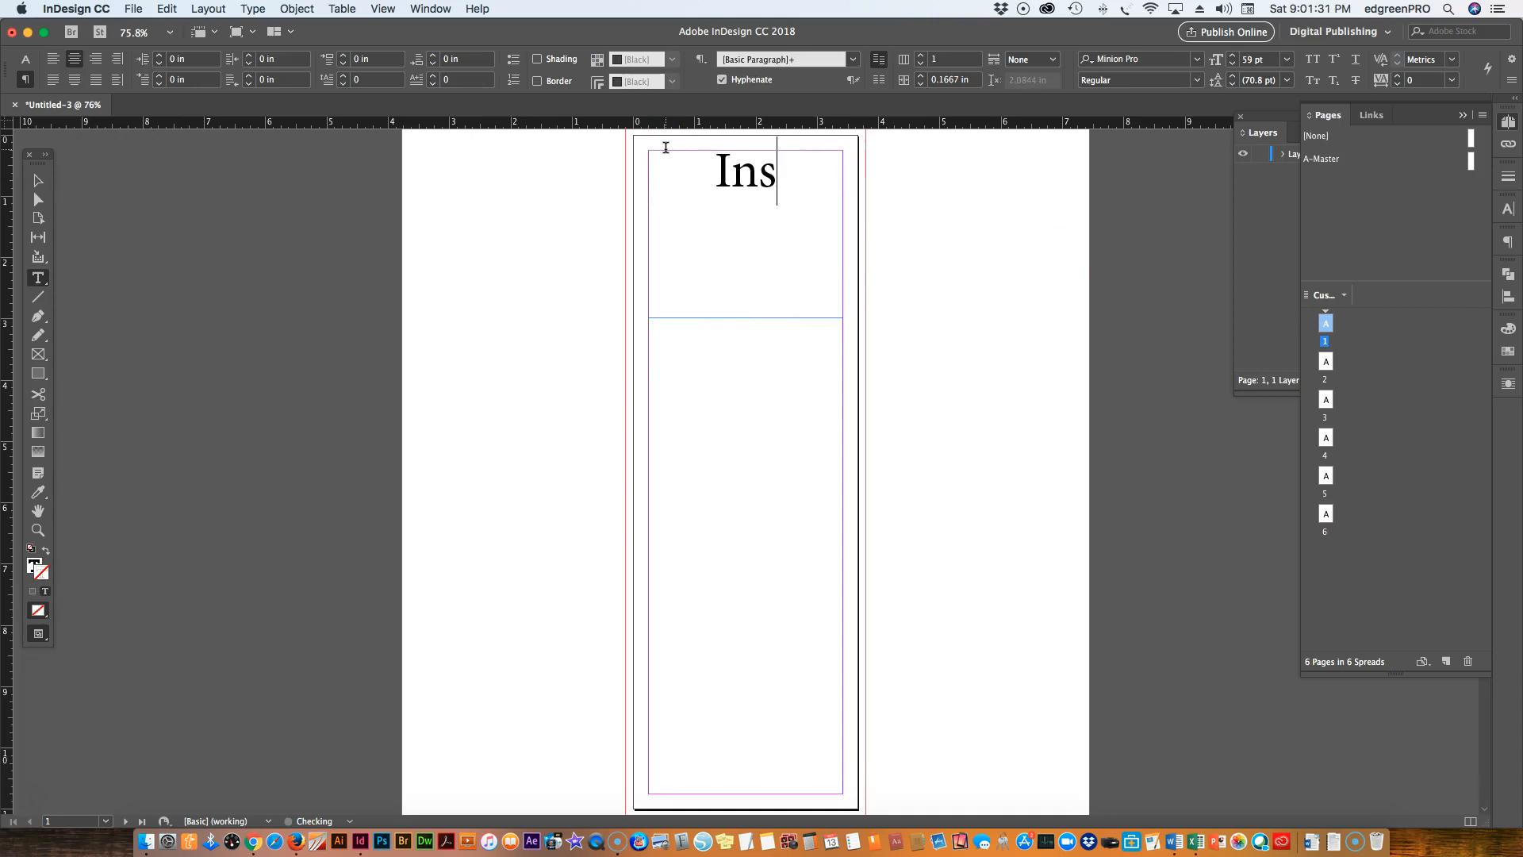
type("ide Flap")
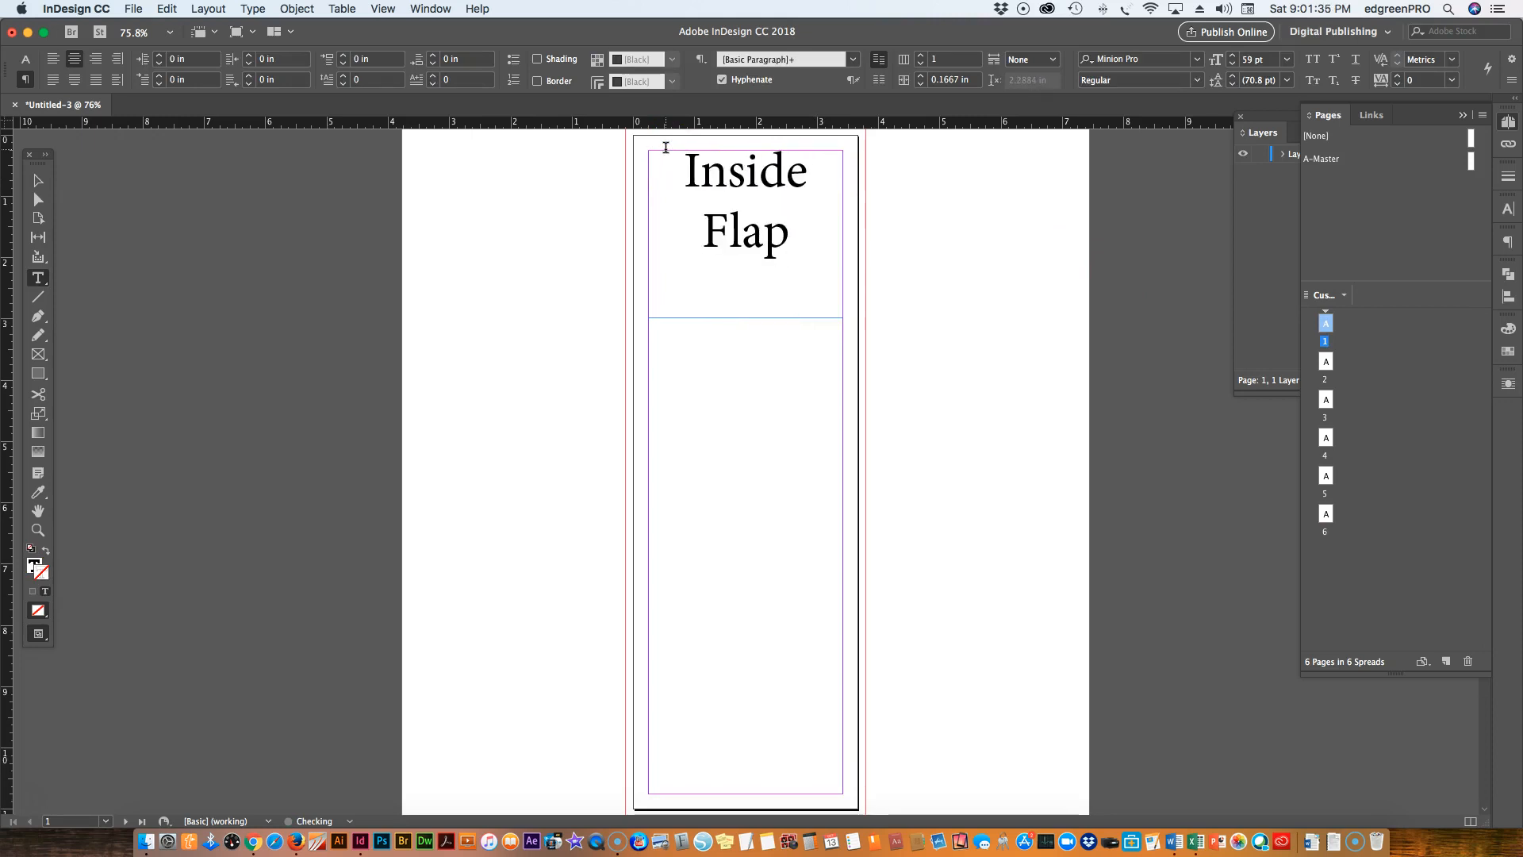
Step: Replace the "Cover" title on page 2 with "Back"
left_click(1327, 365)
double_click(1328, 364)
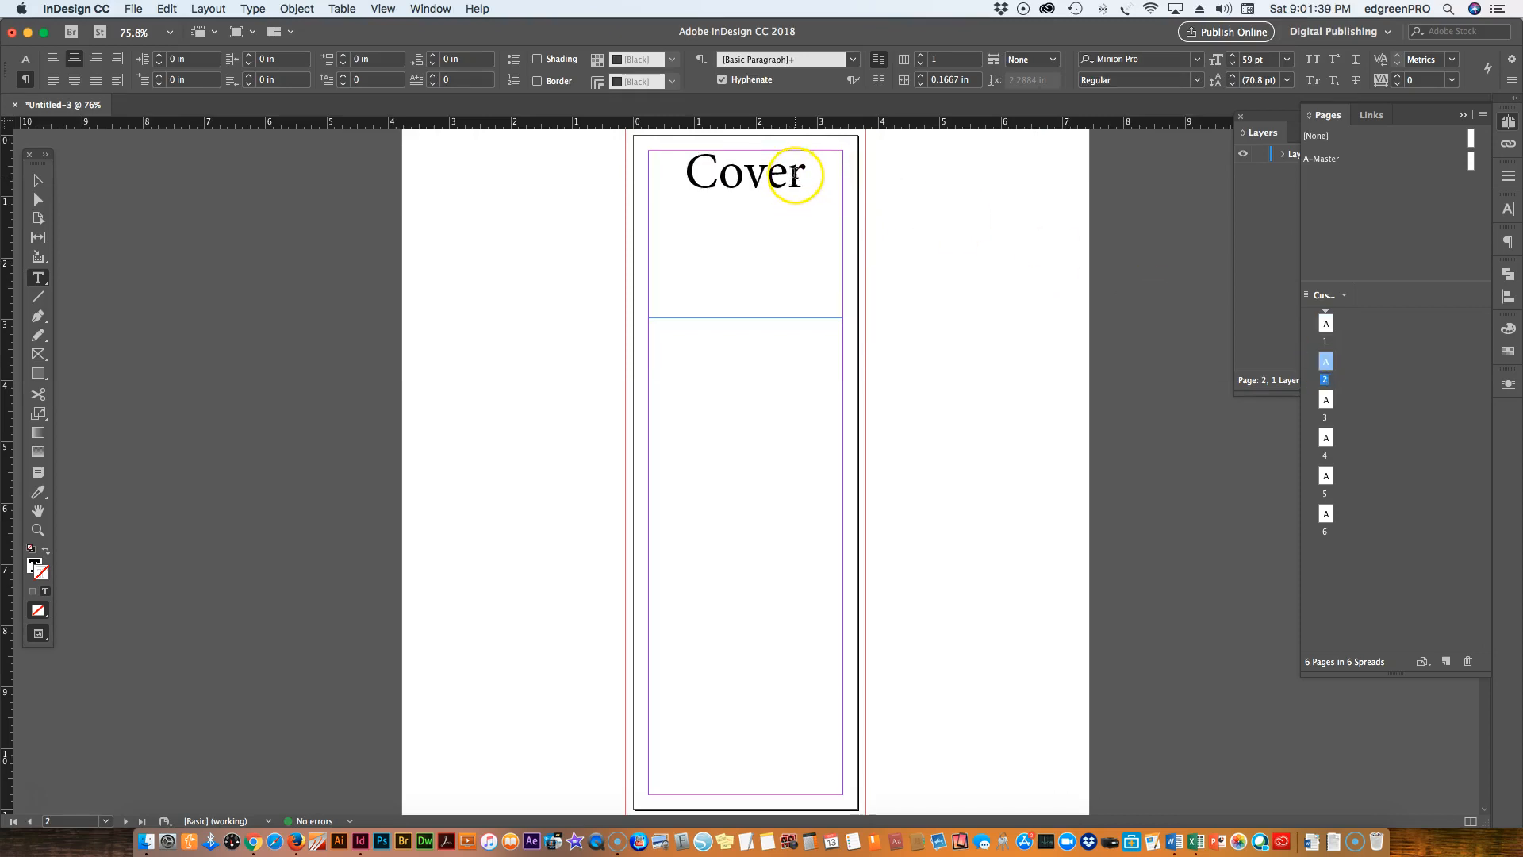
double_click(795, 174)
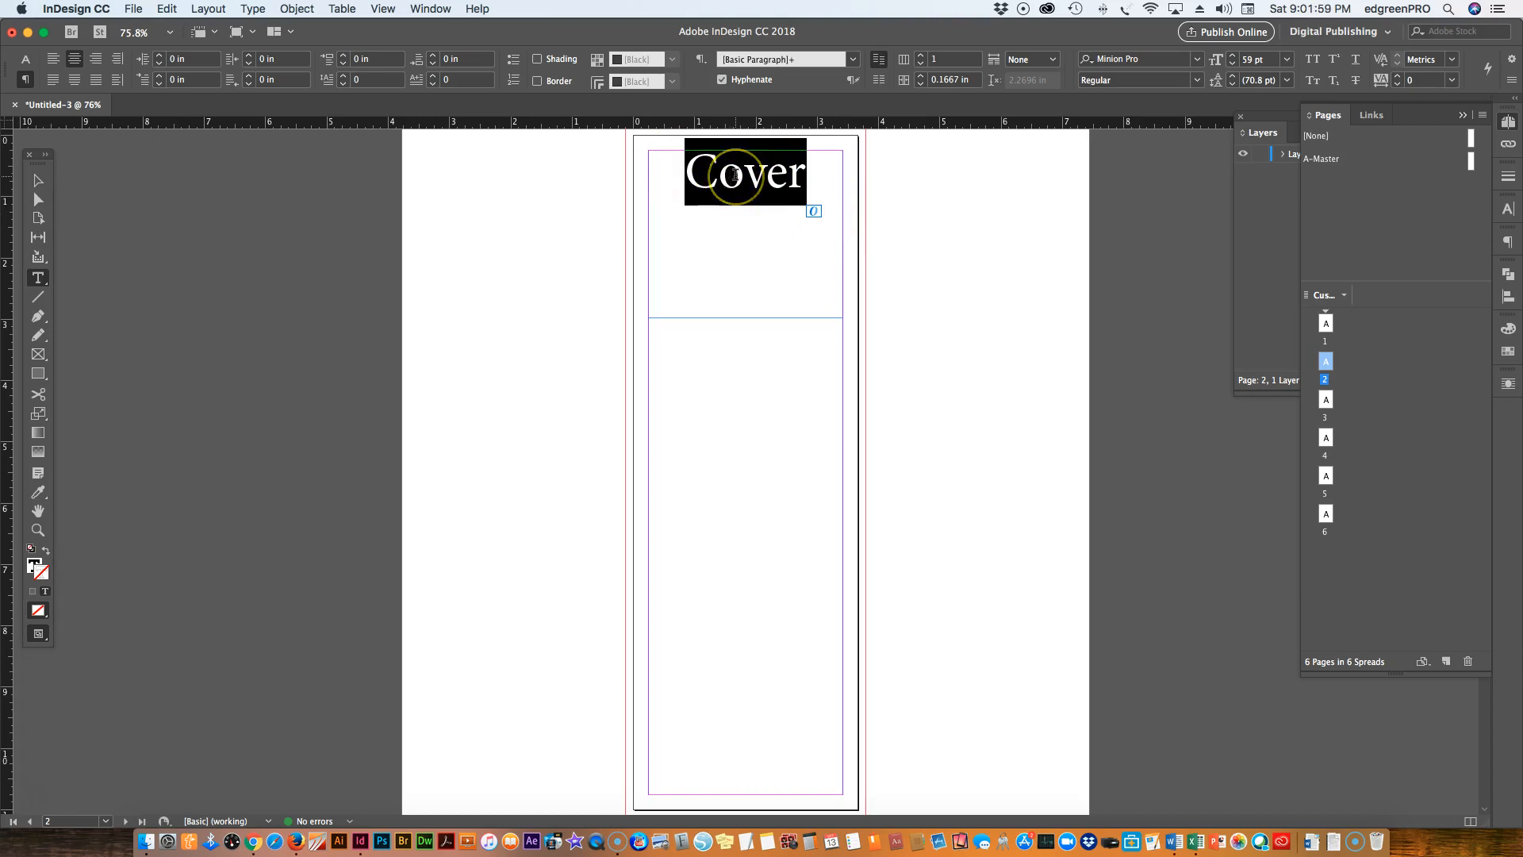
type("Back")
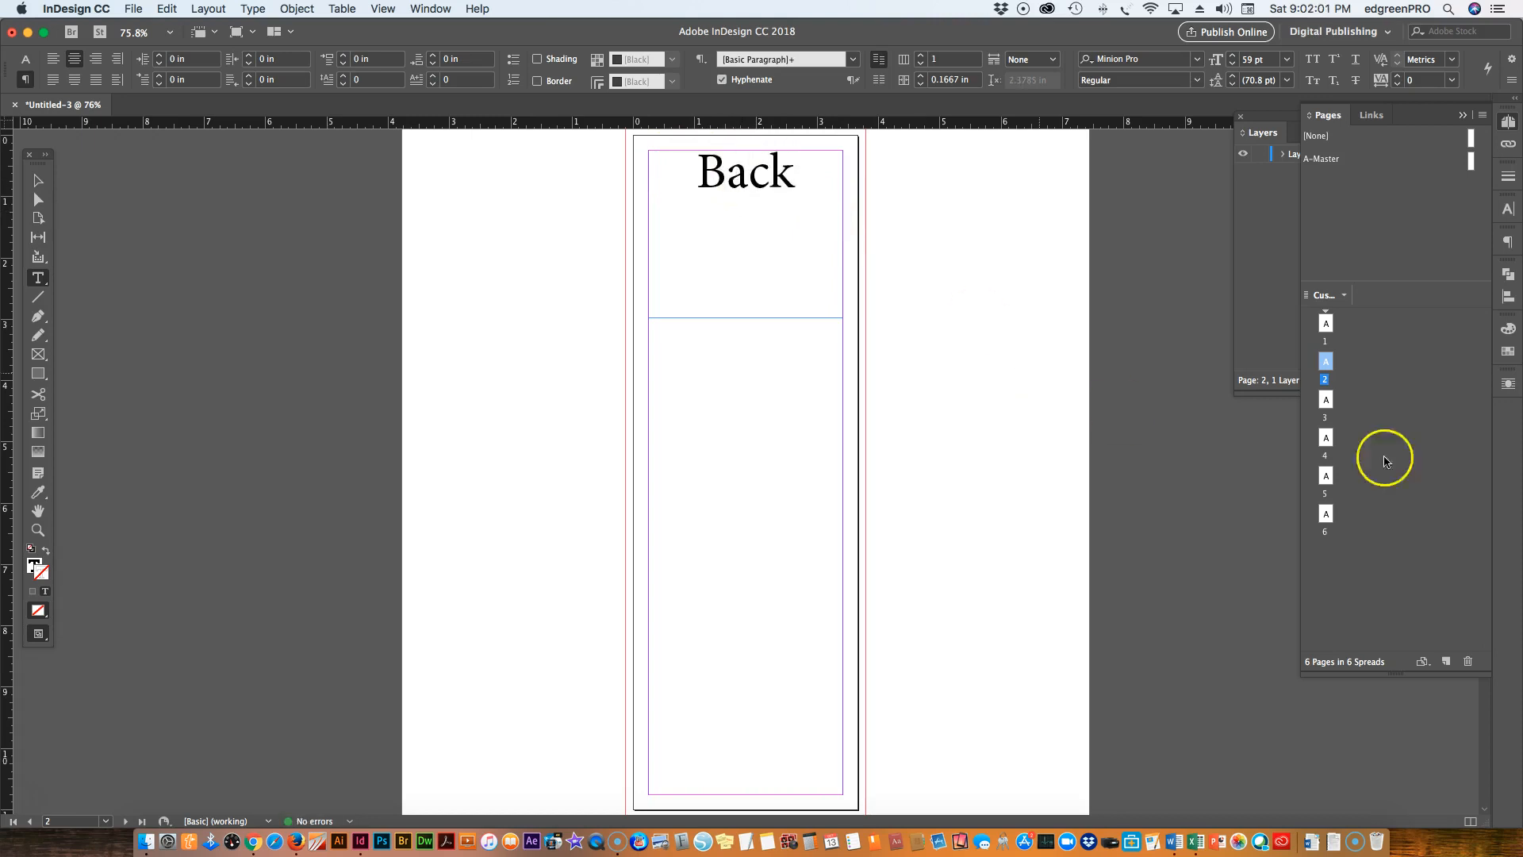
Step: Leave page 3 as the cover and replace the "Cover" title on page 4 with "Interior Left"
double_click(1326, 399)
double_click(1323, 444)
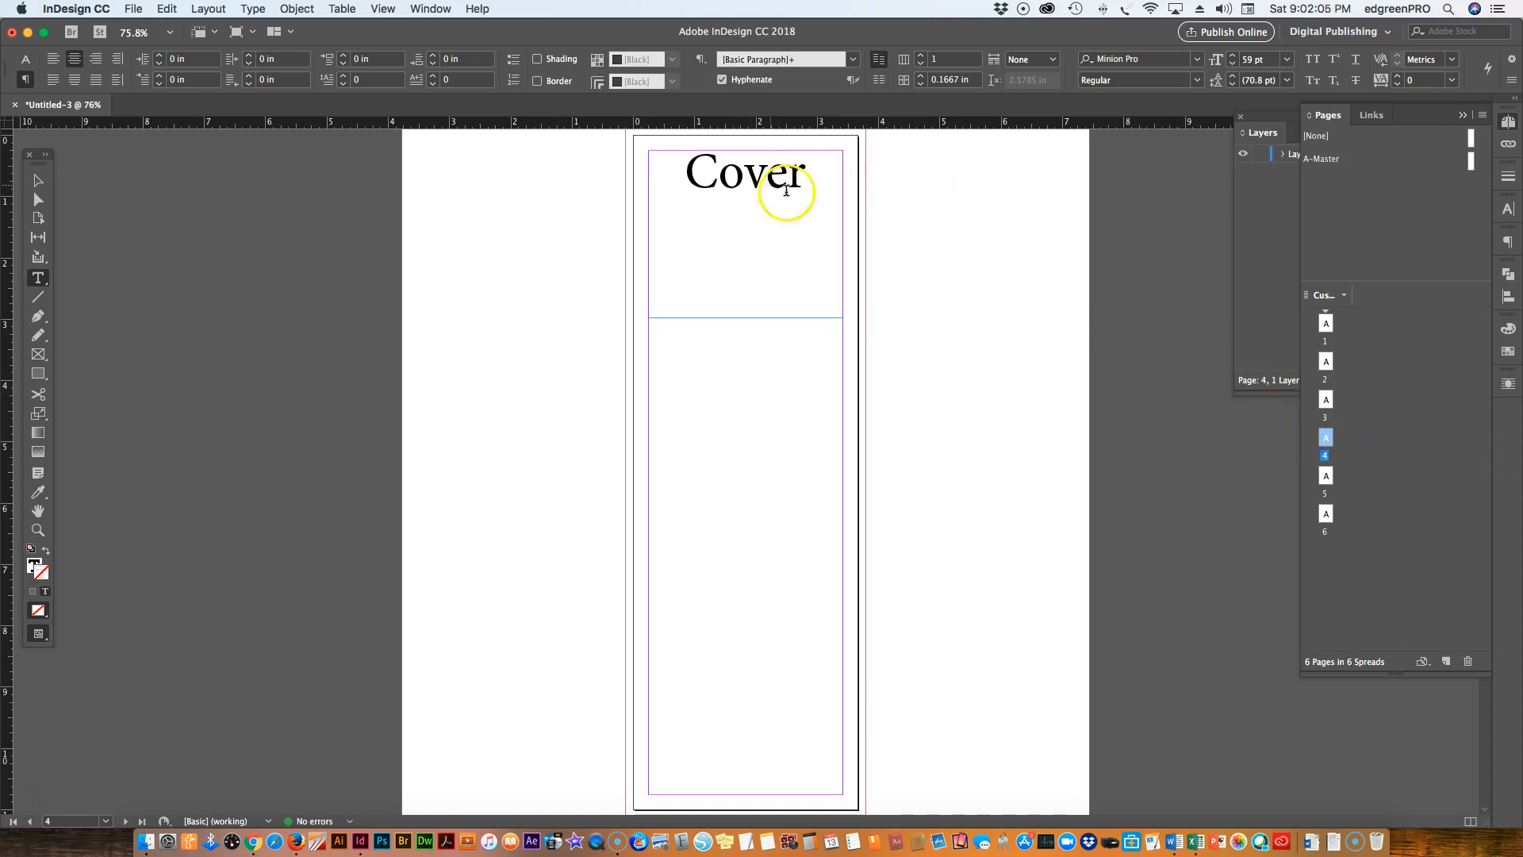
left_click_drag(801, 170, 675, 162)
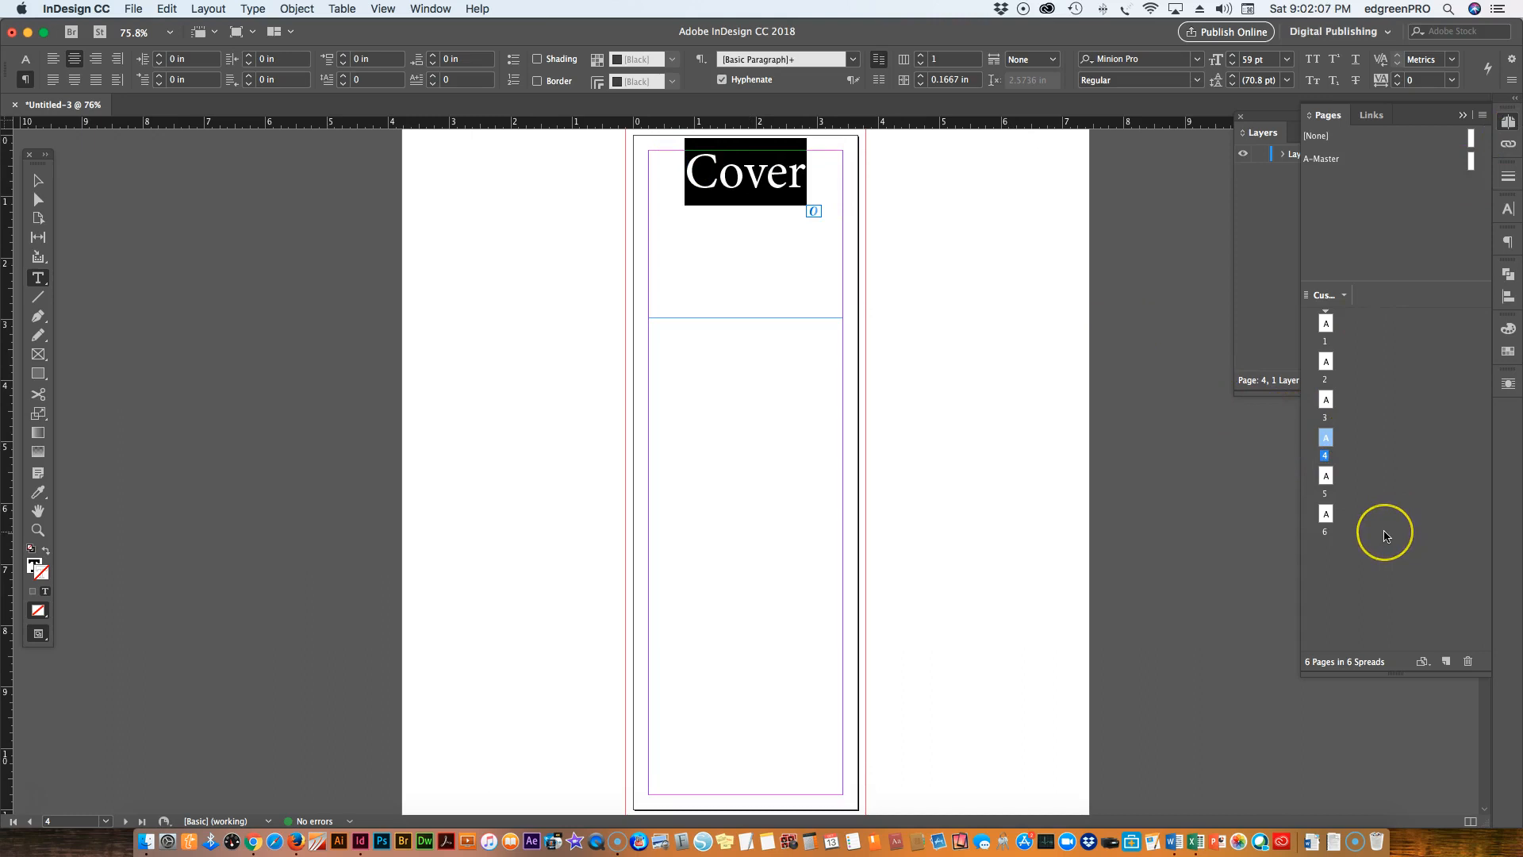
type("Insid")
key("BackSpace")
key("BackSpace")
key("BackSpace")
type("terior")
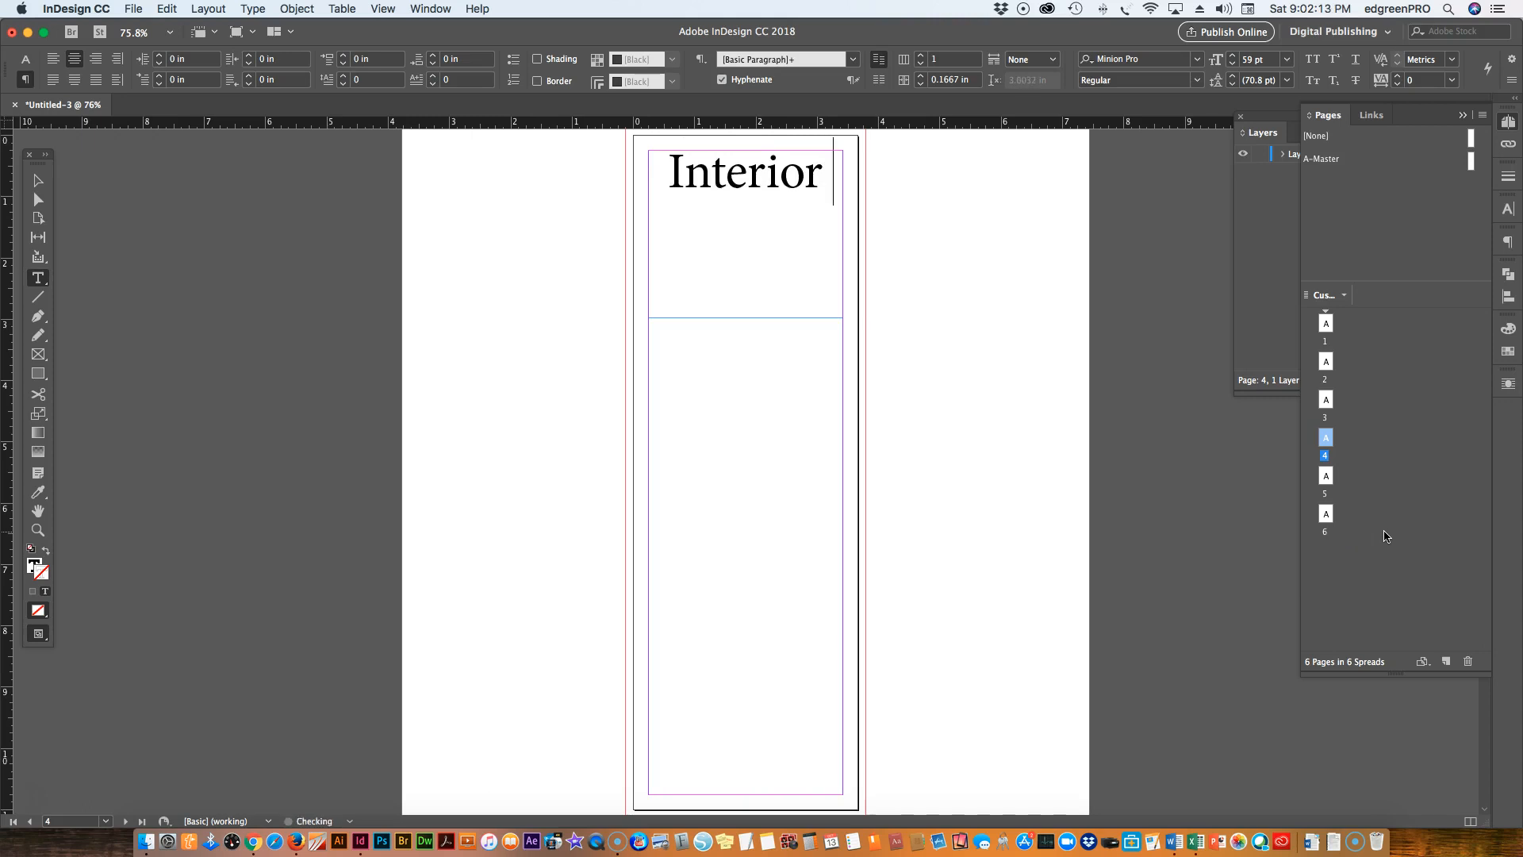
type(" Left")
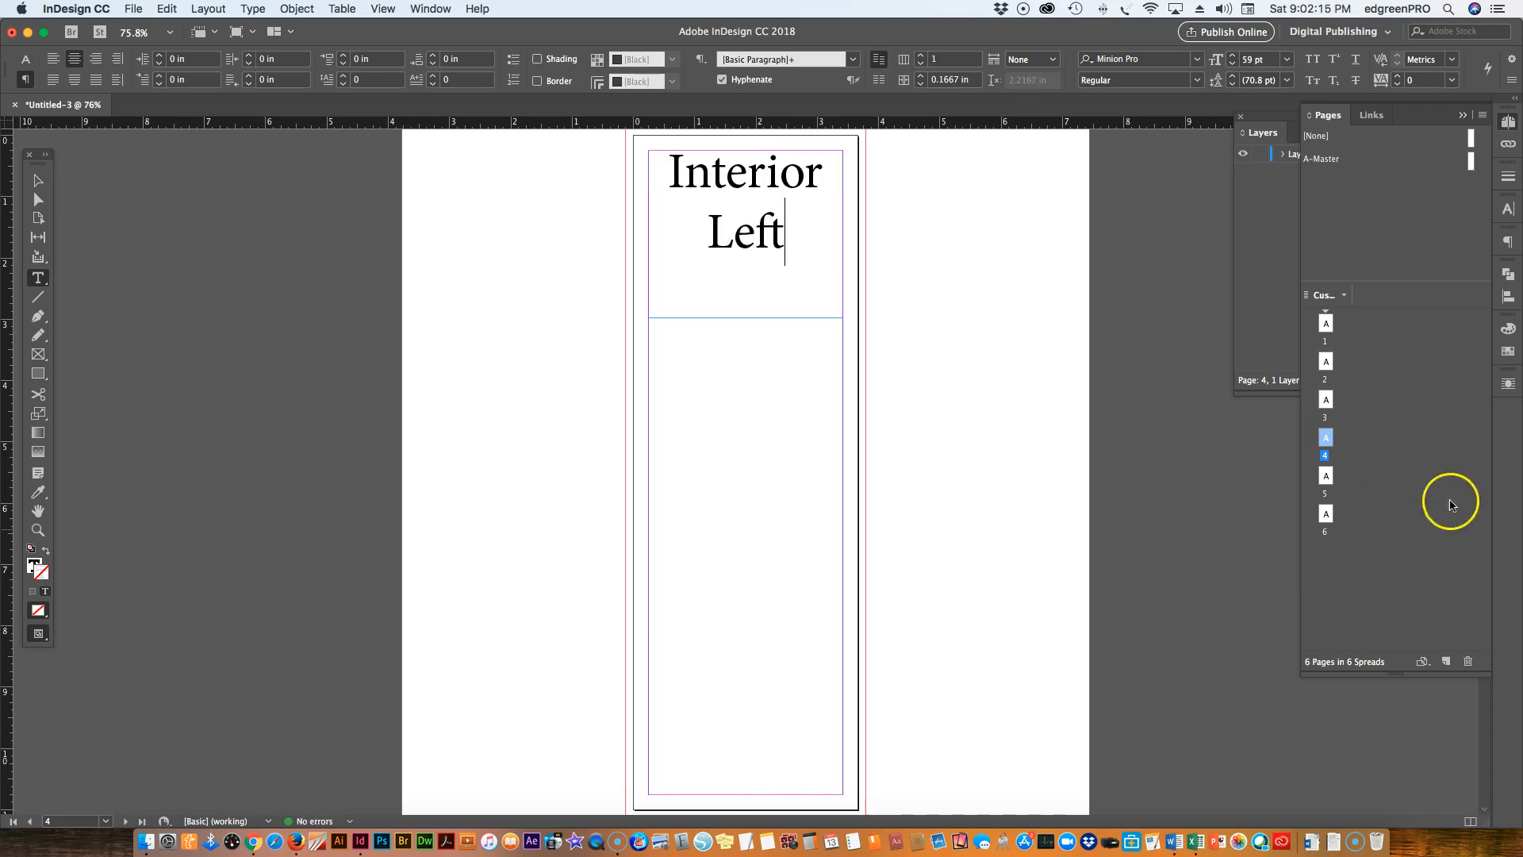
Step: Replace the "Cover" title on page 5 with "Interior Center"
double_click(1325, 476)
left_click_drag(804, 171, 646, 164)
key("BackSpace")
type("Interiorce")
key("BackSpace")
key("BackSpace")
type("ter")
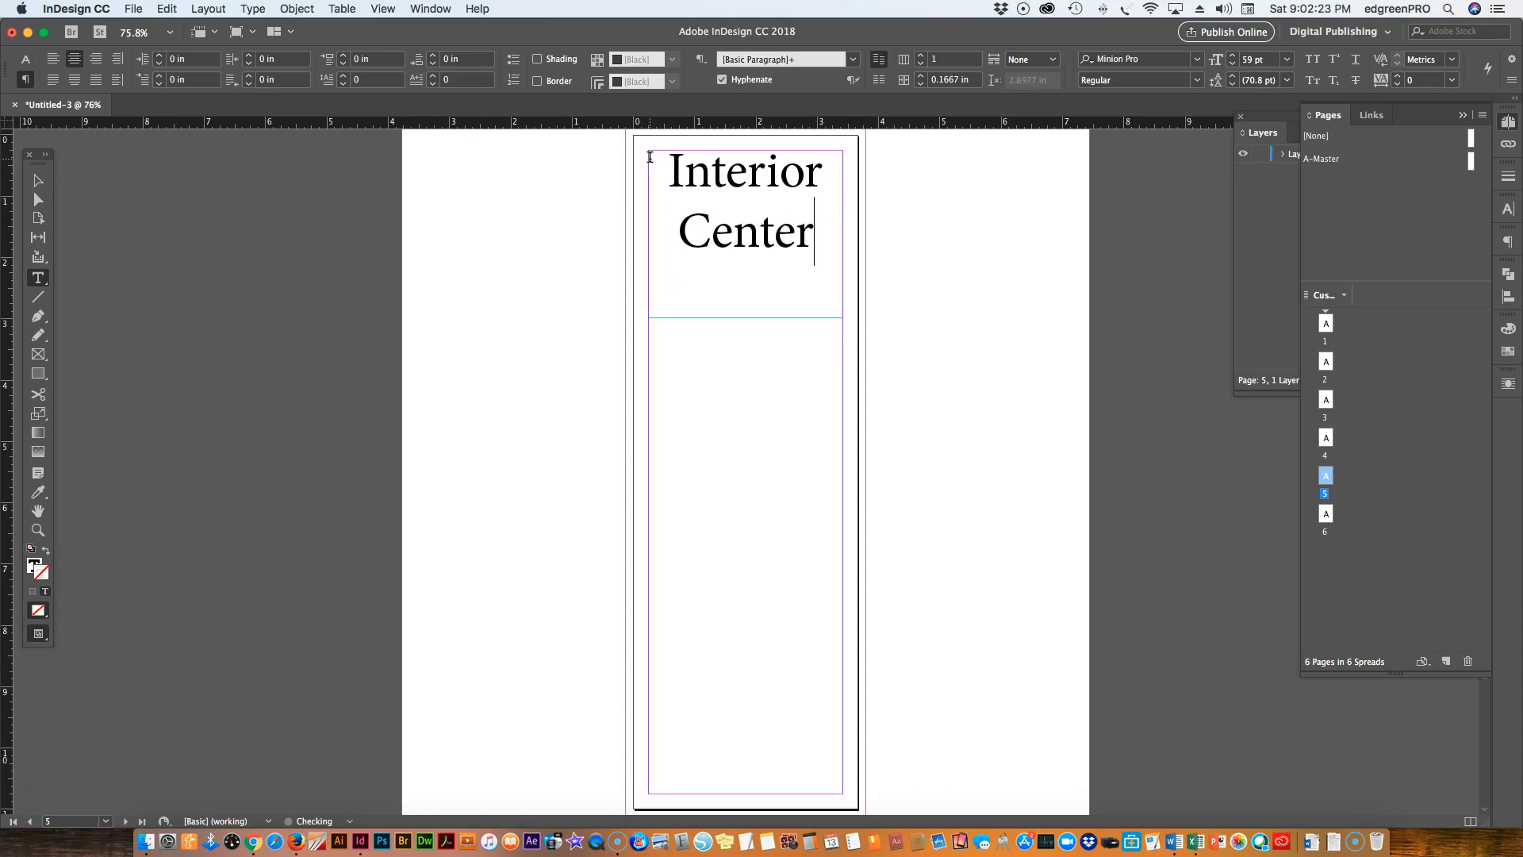
Step: Replace the "Cover" title on page 6 with "Interior Right"
double_click(1323, 518)
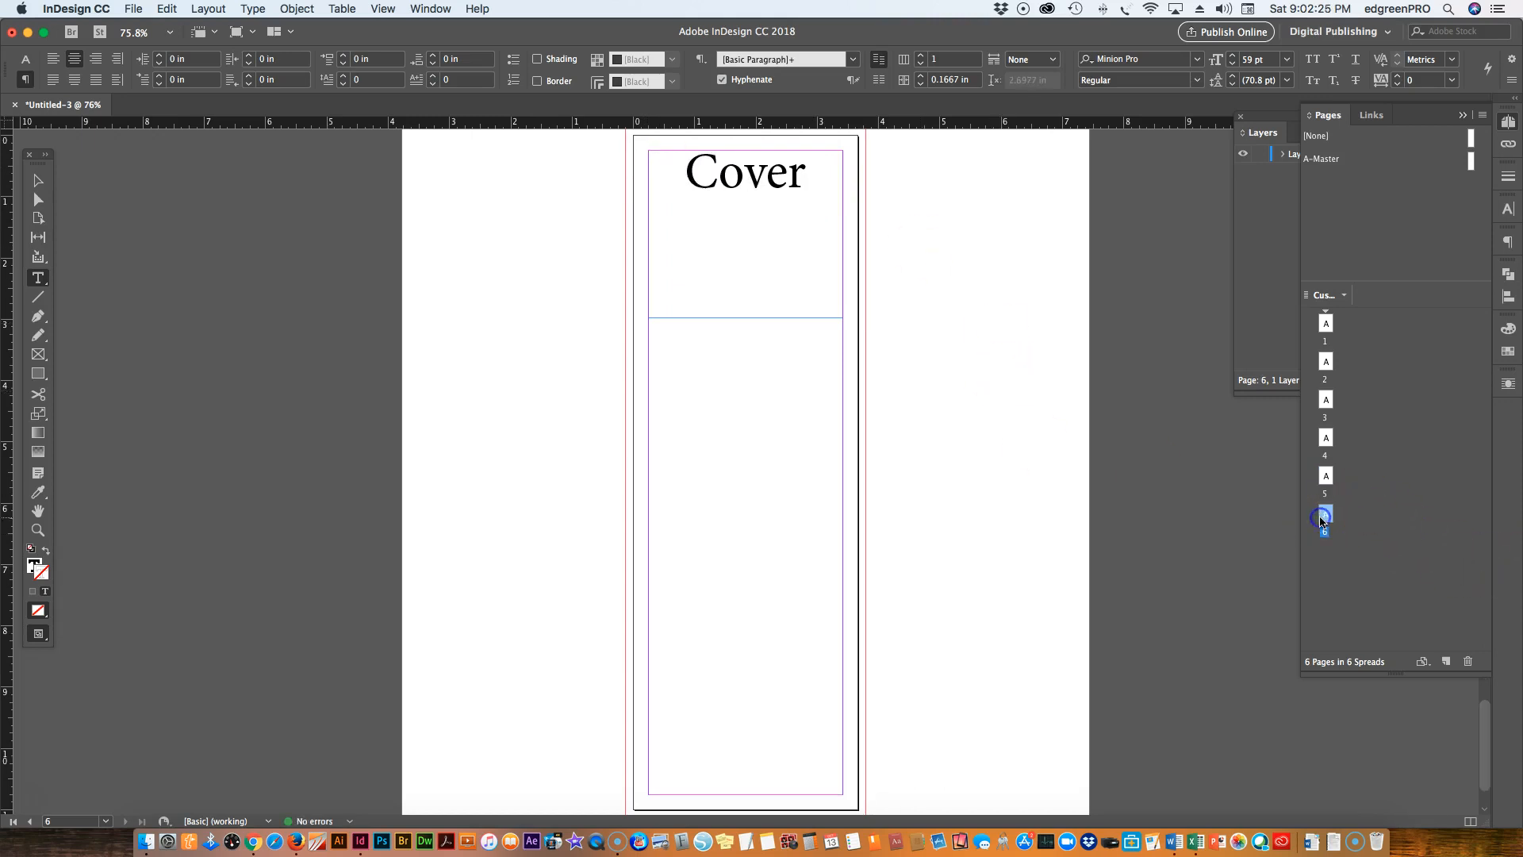
left_click_drag(808, 181, 715, 163)
left_click(714, 159)
double_click(749, 175)
type("I")
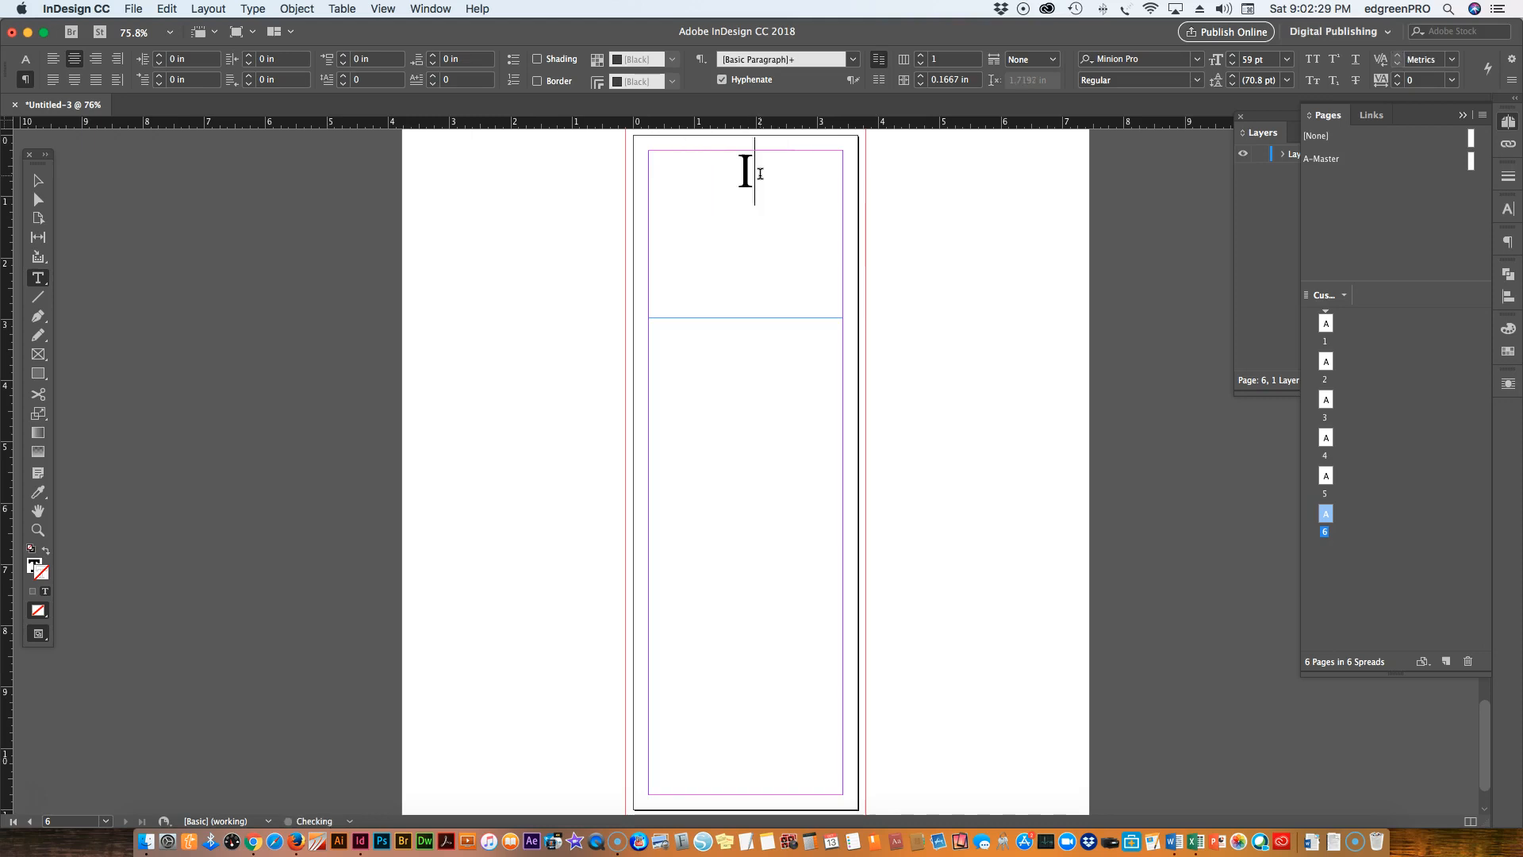
type("nterior")
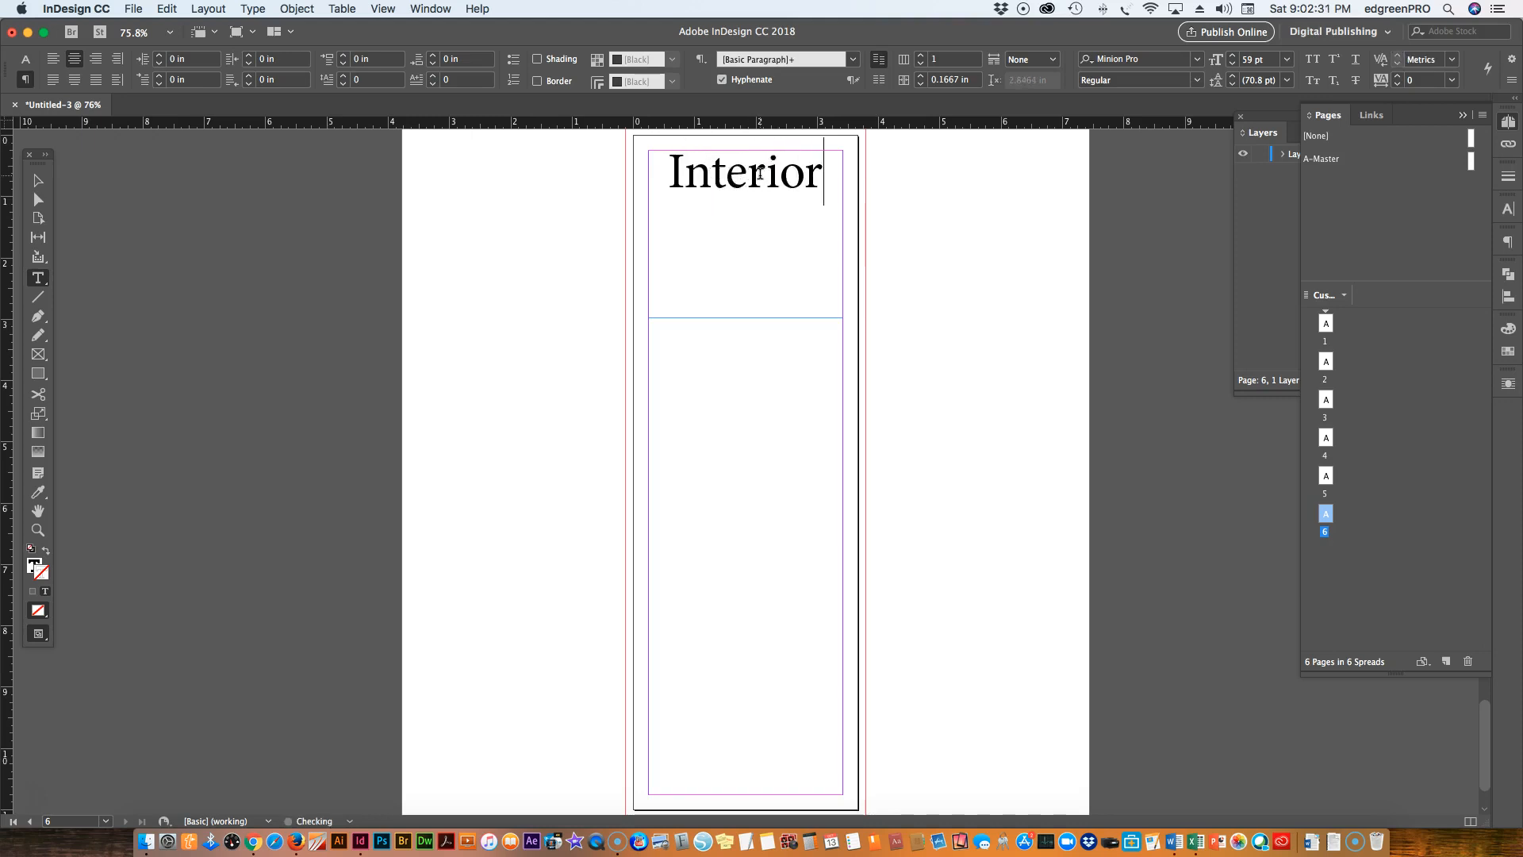
type(" Right")
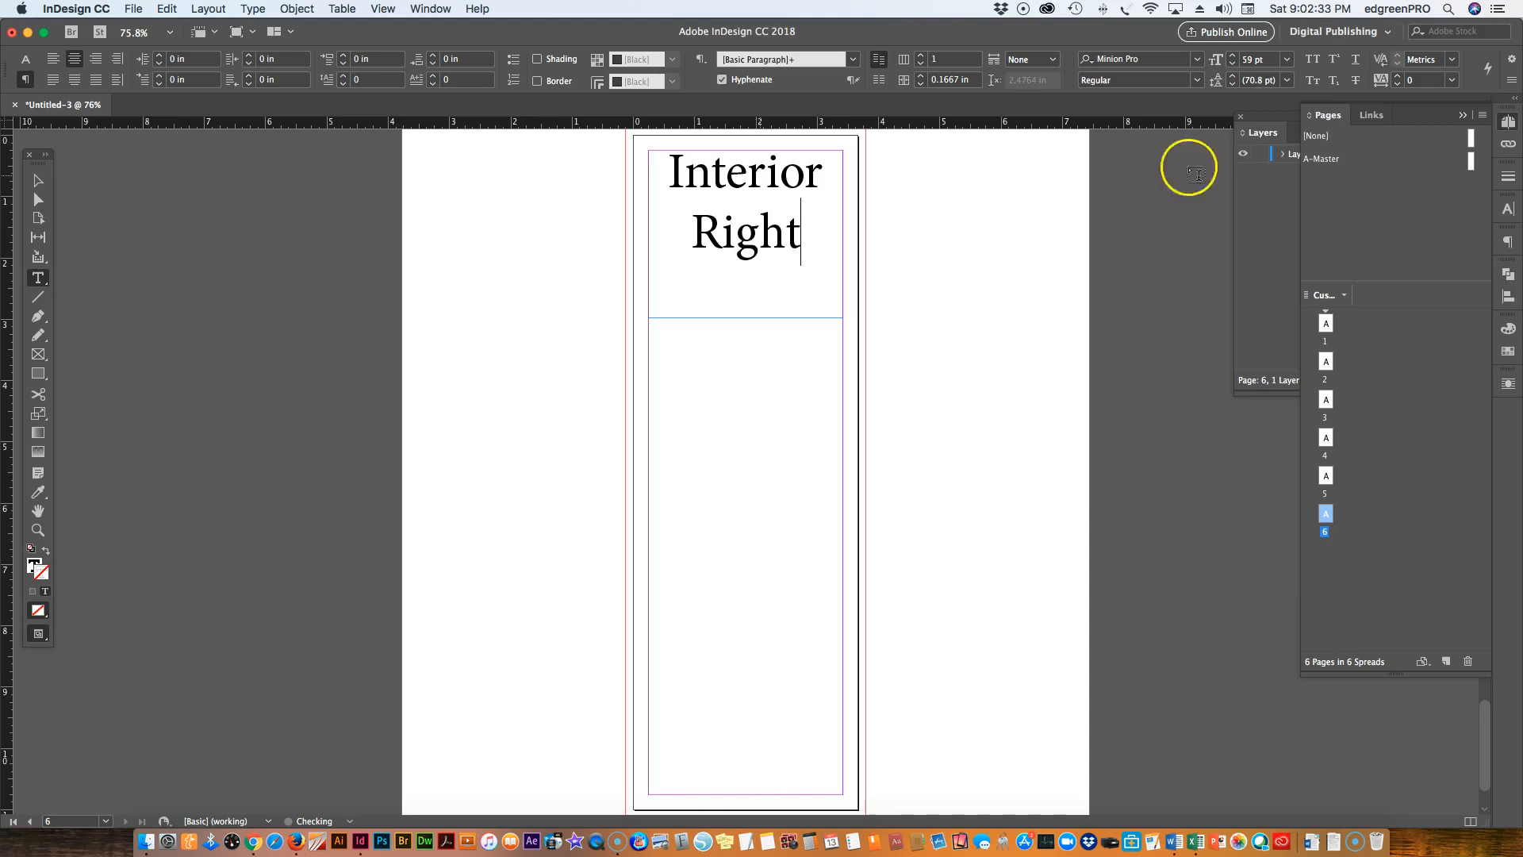
Step: Extend the title on page 2 to read "Back Panel"
double_click(1328, 324)
double_click(1337, 359)
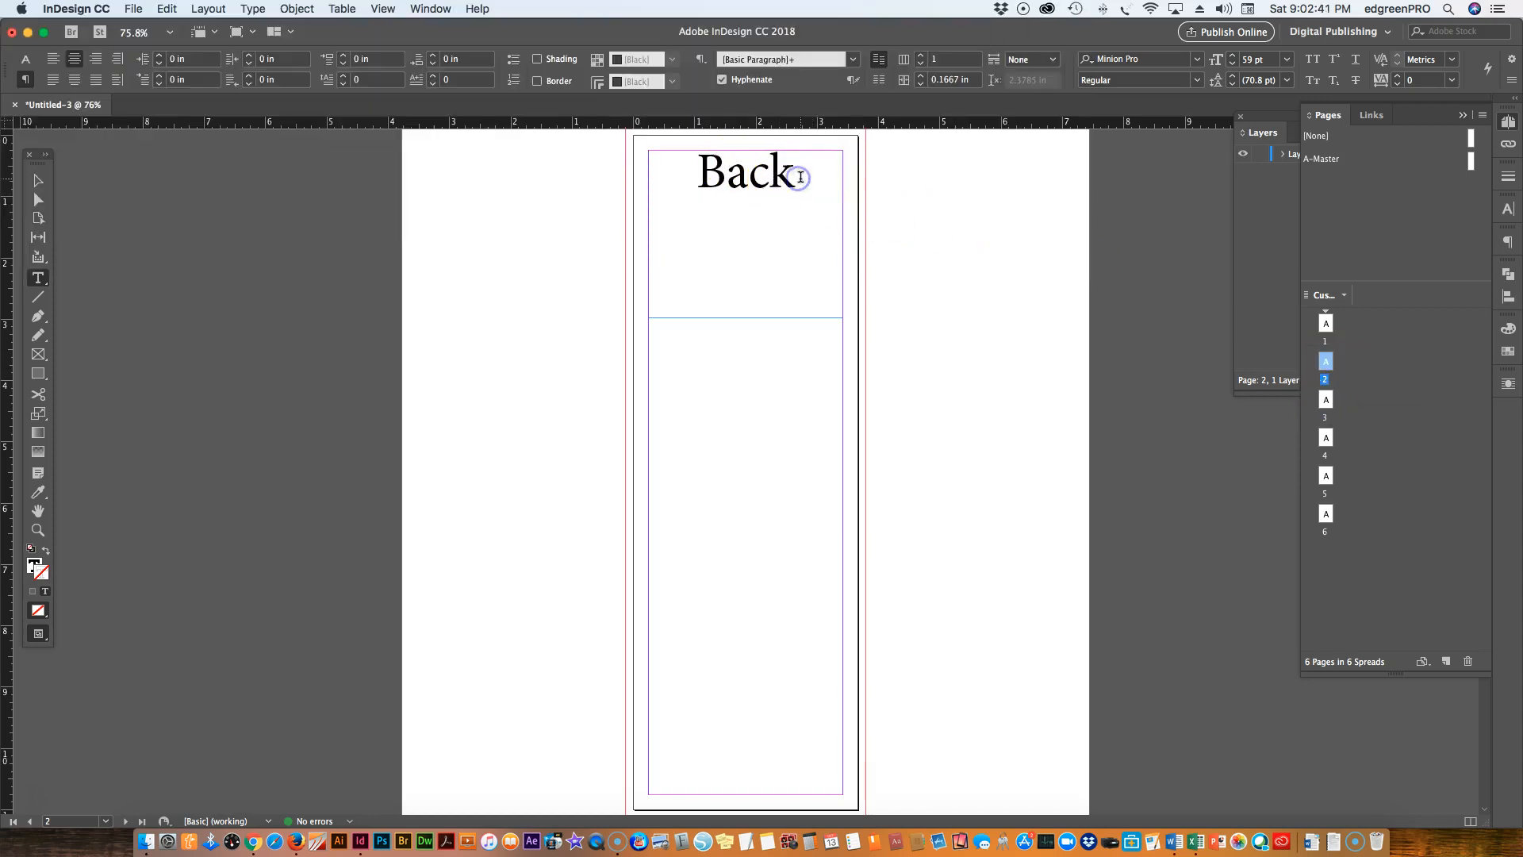
type("B")
key("BackSpace")
key("BackSpace")
type("P")
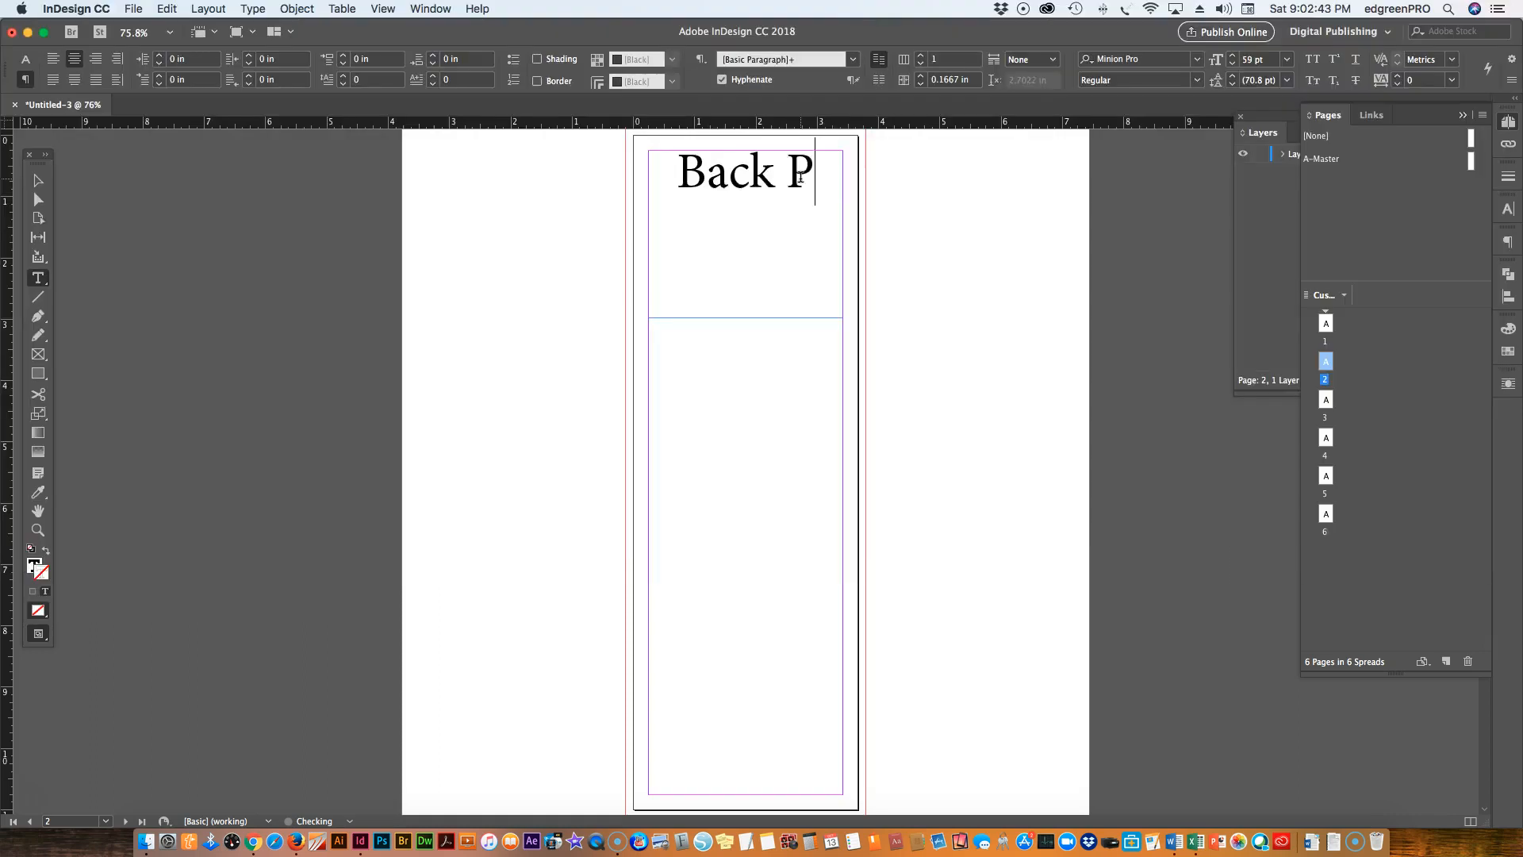
type("anel")
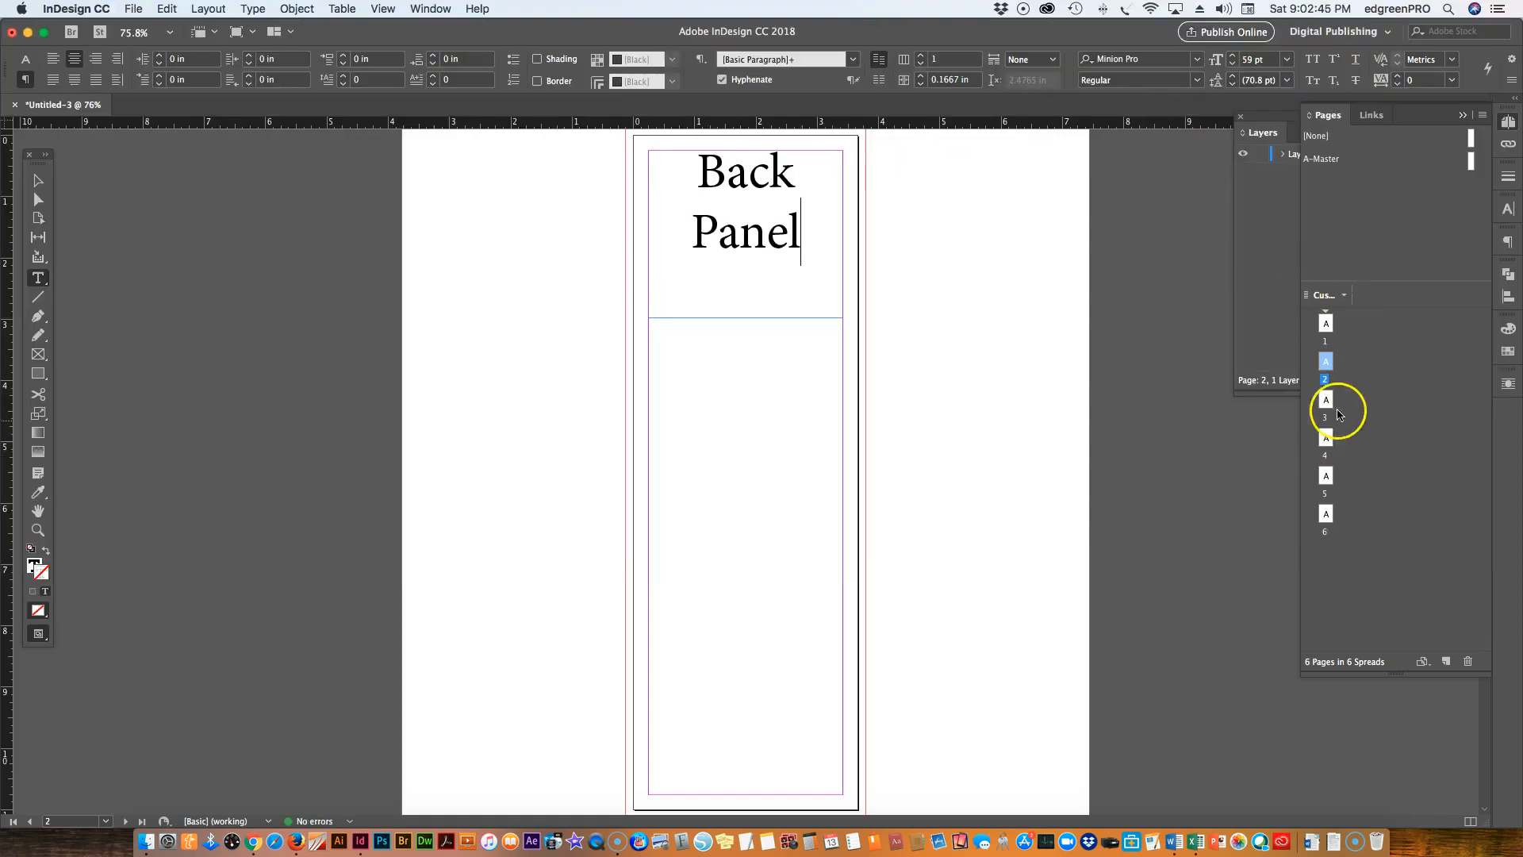
Step: Go through pages 3 to 6 one by one to check their panel titles
double_click(1326, 399)
double_click(1325, 441)
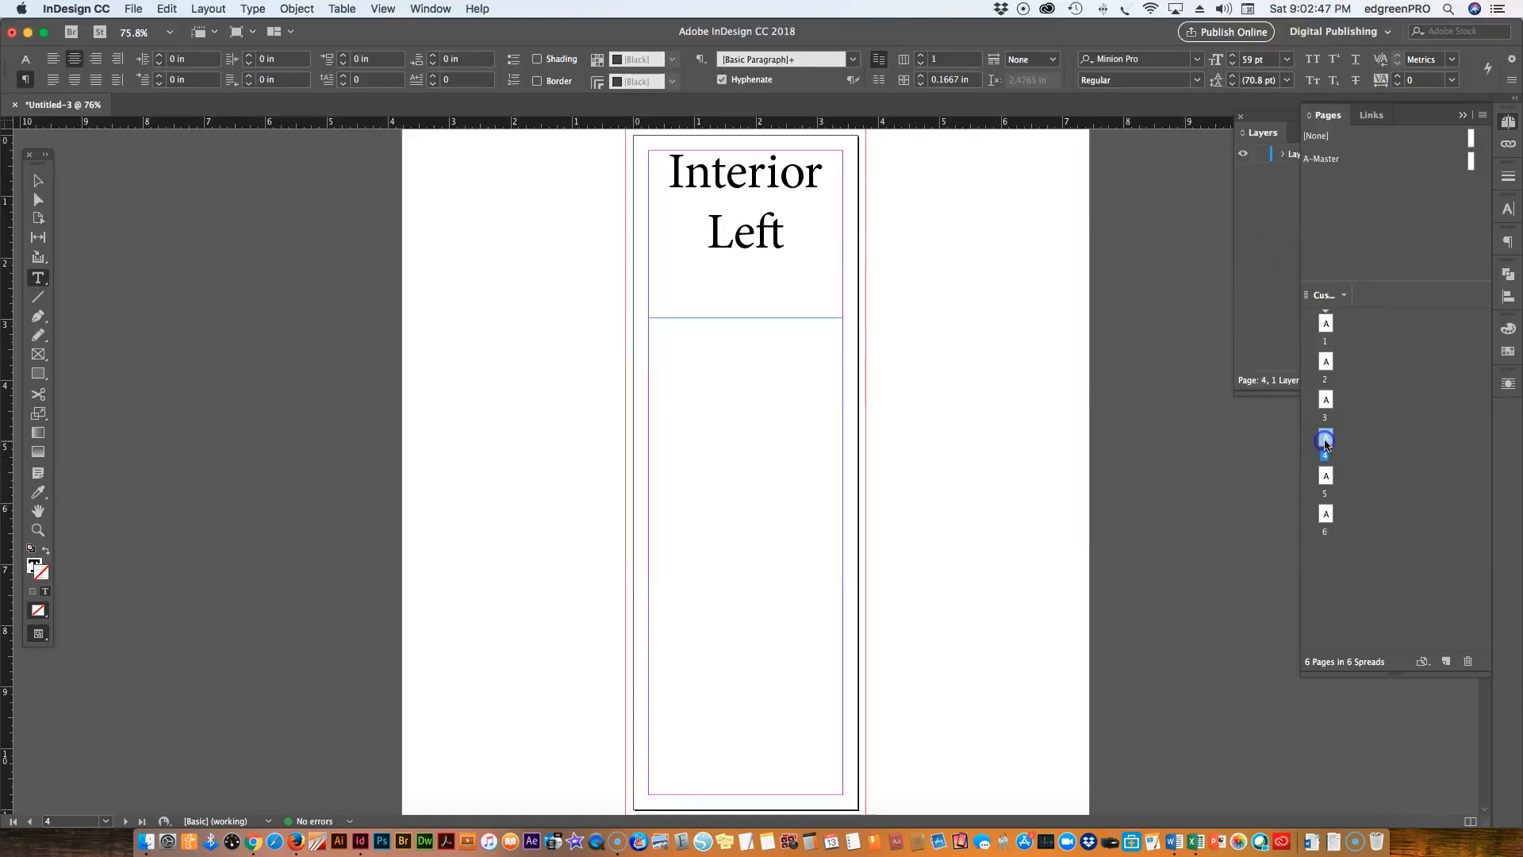
left_click(1325, 480)
double_click(1325, 479)
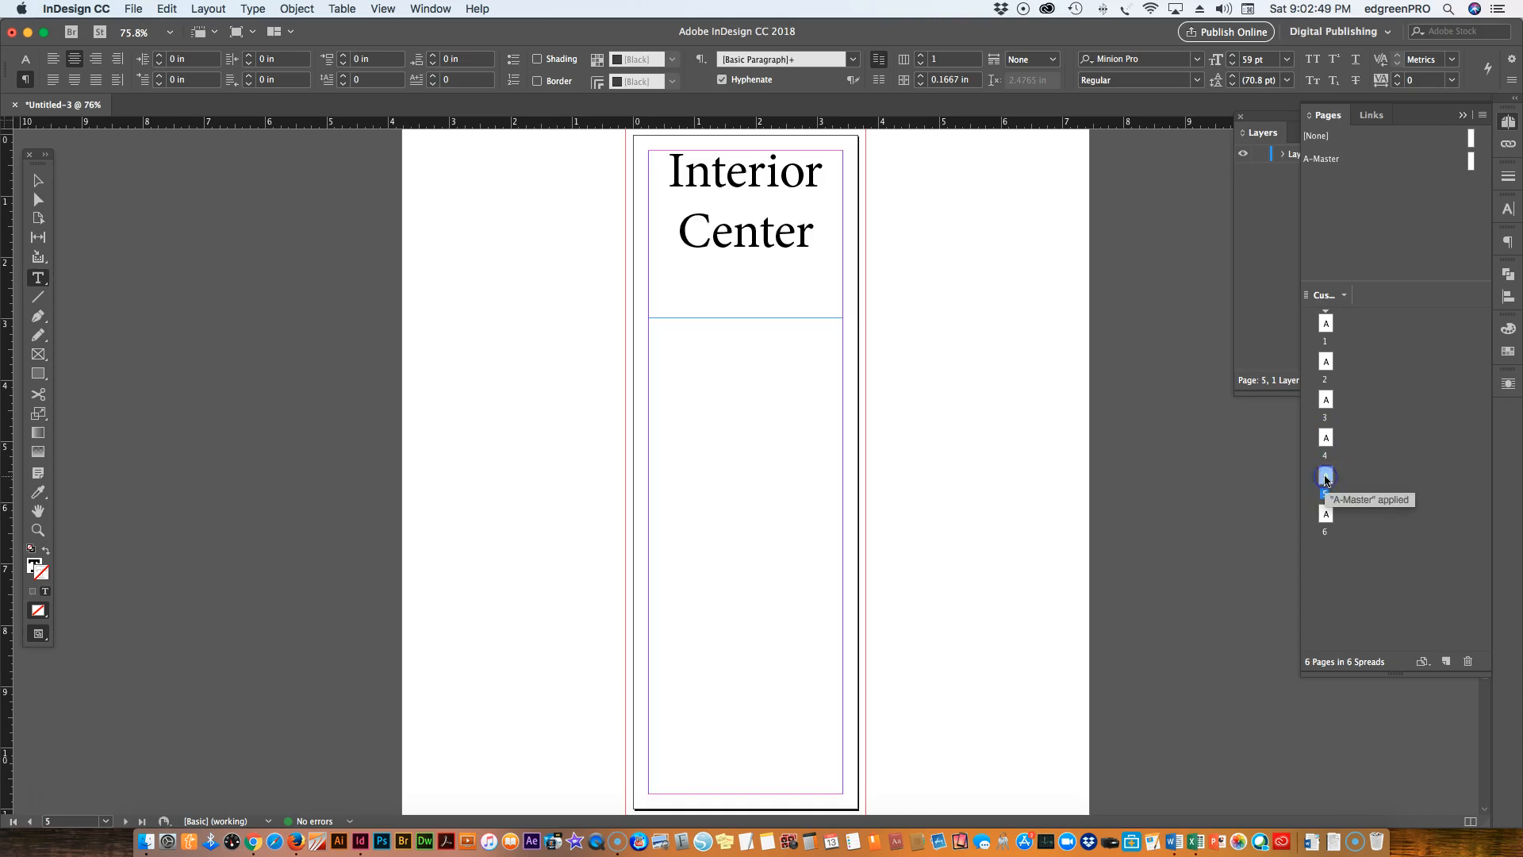
double_click(1327, 514)
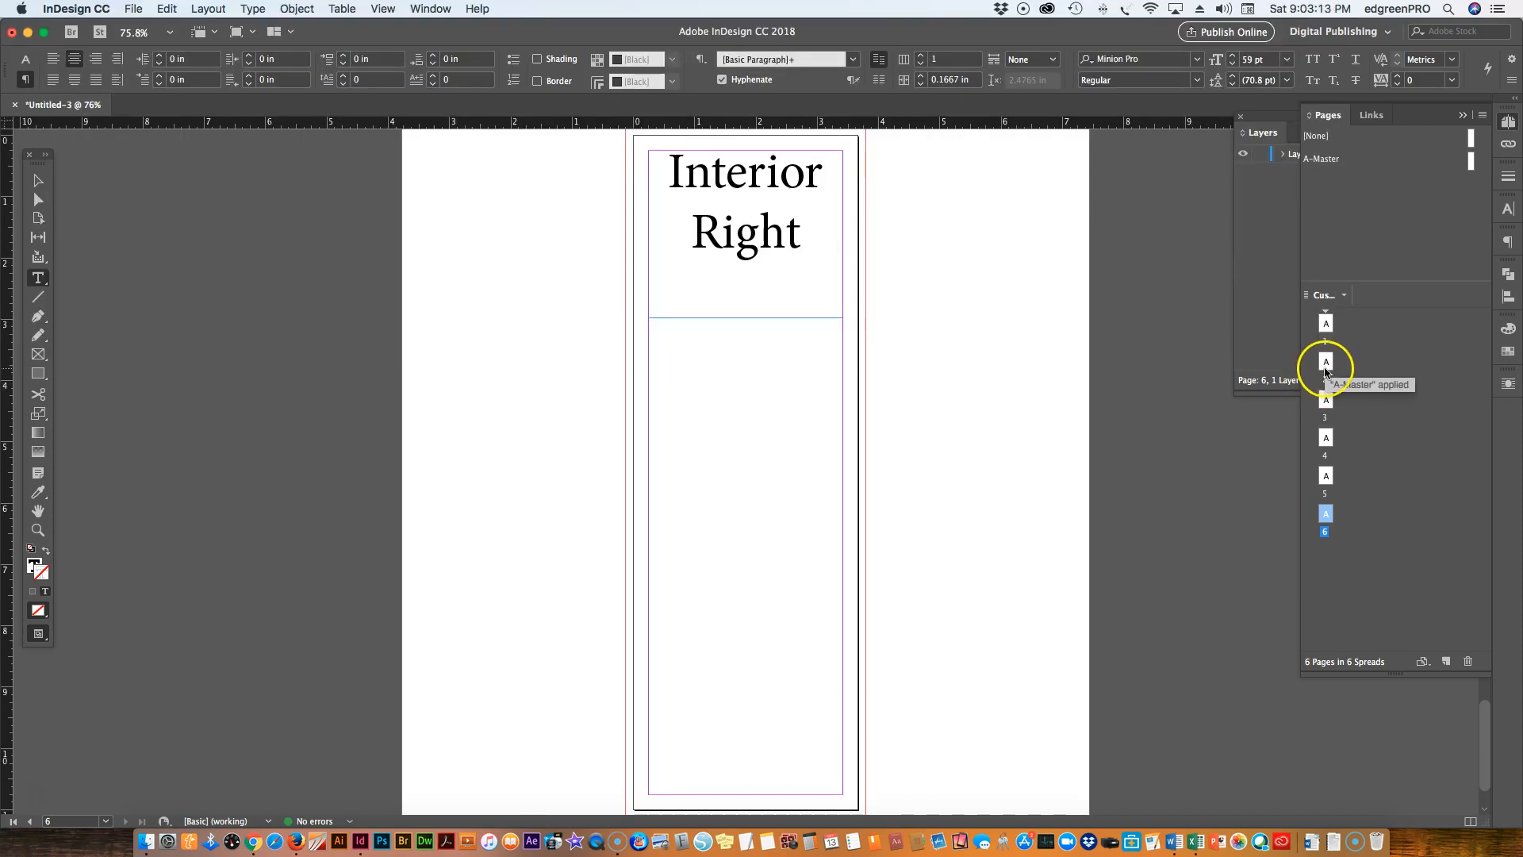
Step: Turn off Allow Document Pages to Shuffle for the document
left_click_drag(1326, 363, 1347, 365)
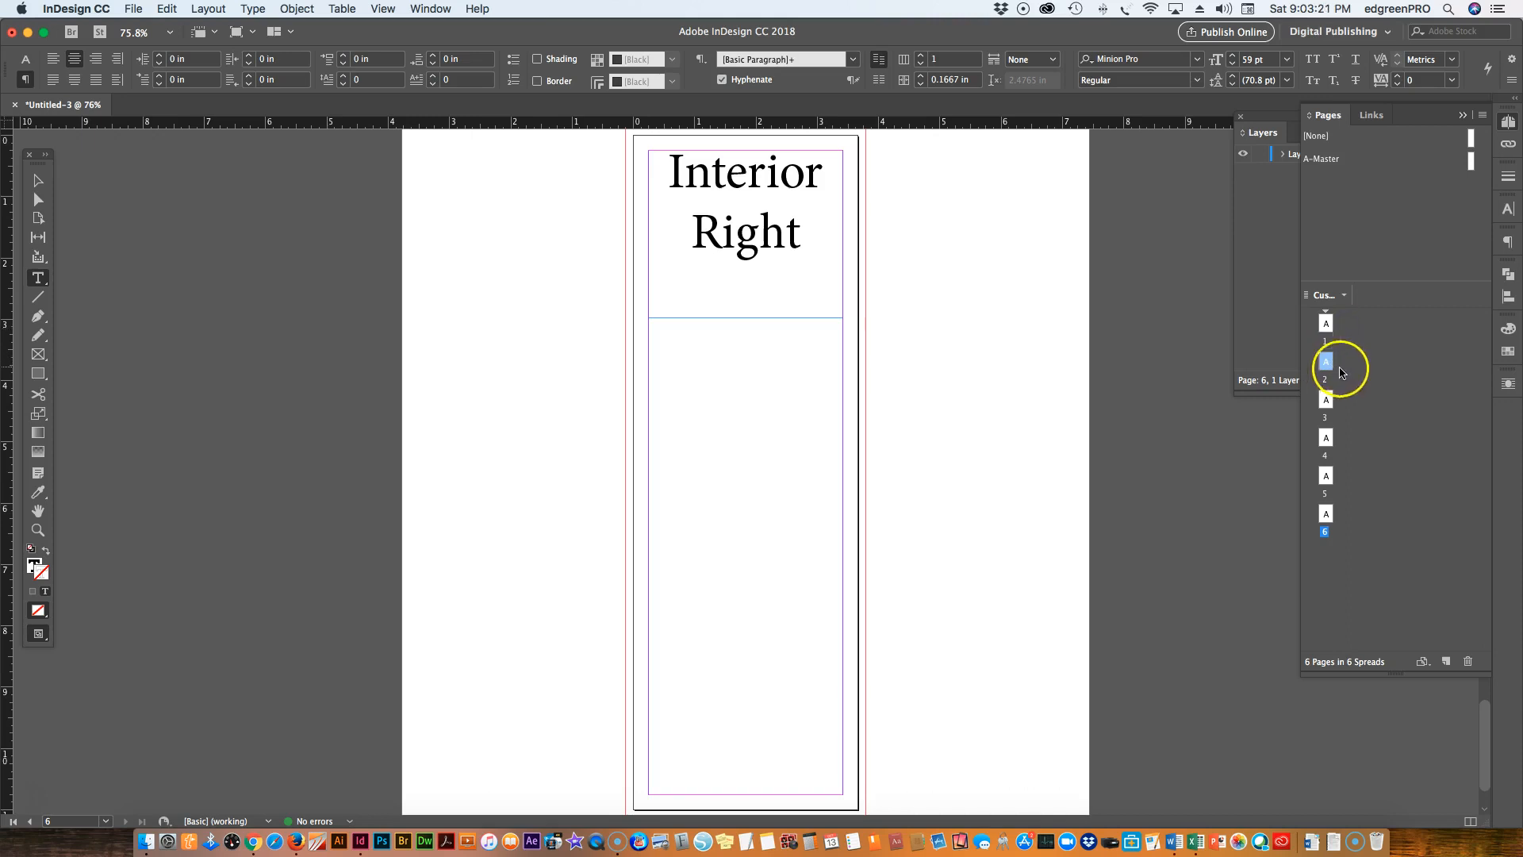
left_click(1482, 115)
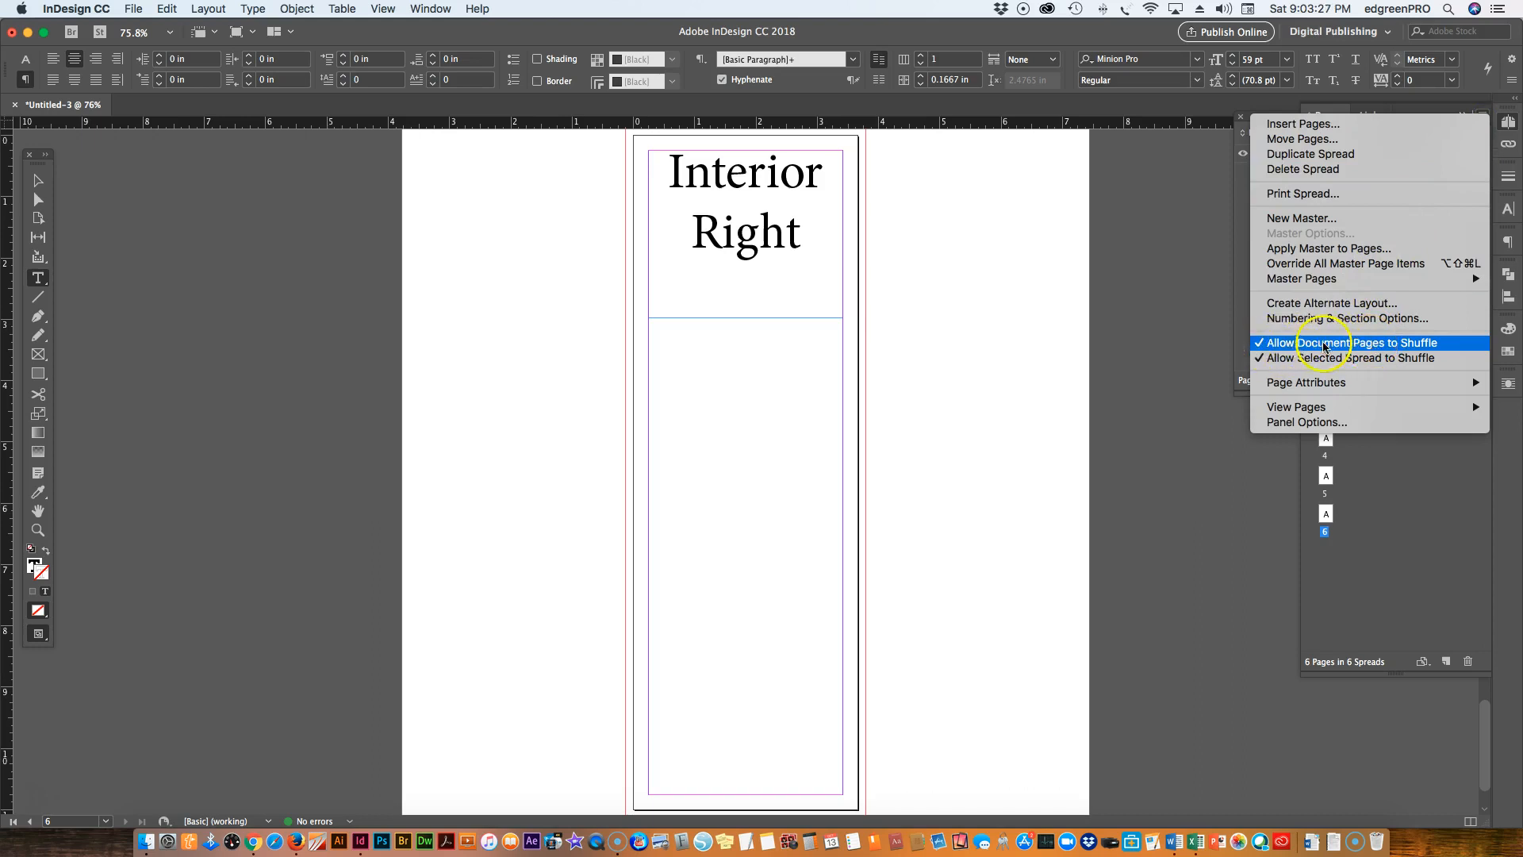
left_click(1262, 345)
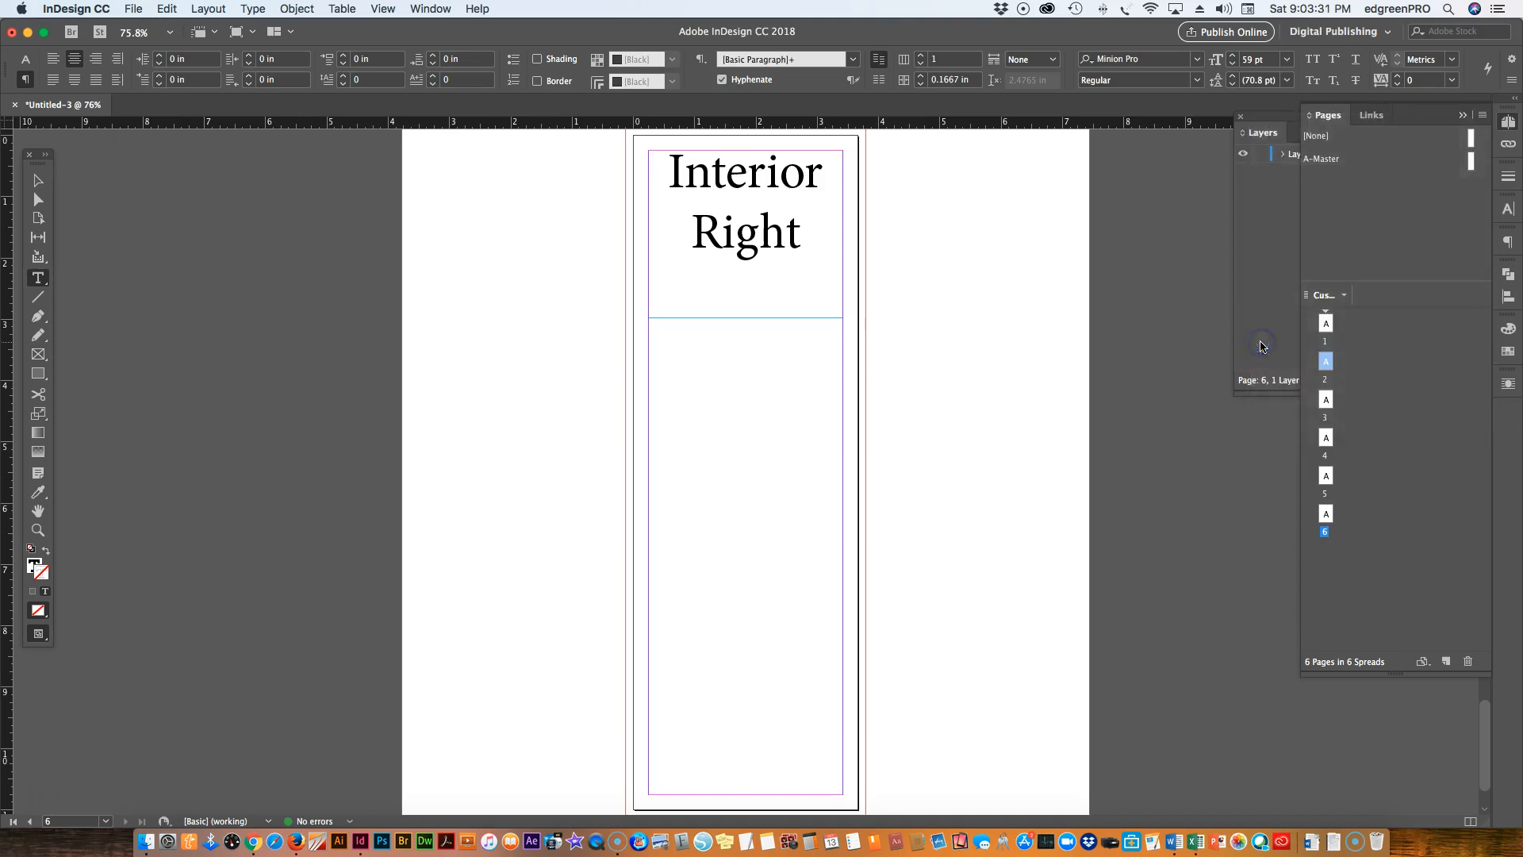
Step: Move pages 2 and 3 beside page 1 to form a three-page spread
left_click_drag(1334, 326, 1335, 326)
left_click(1321, 323)
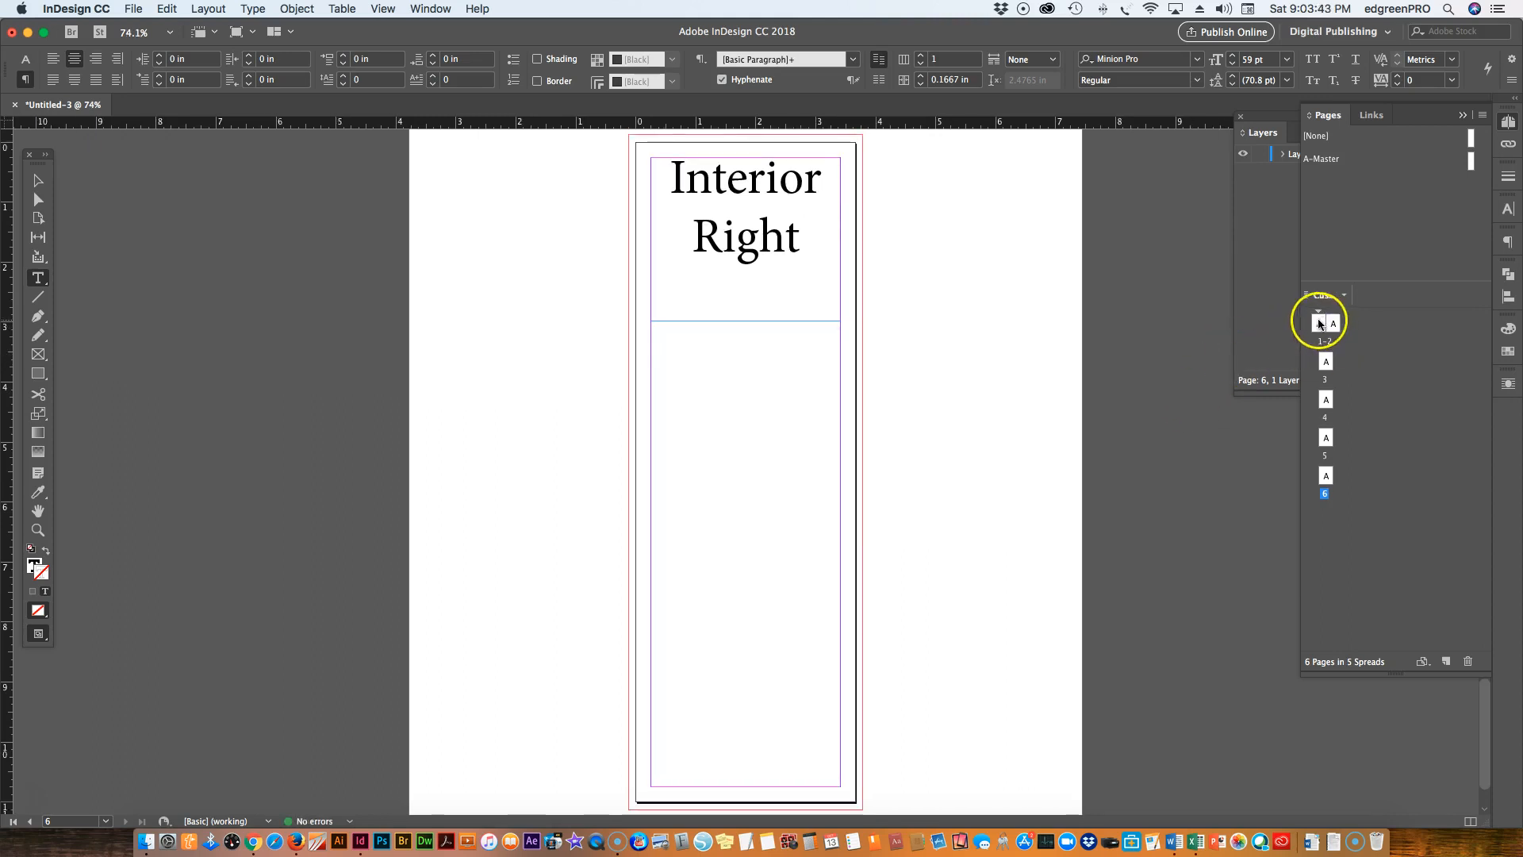
double_click(1320, 323)
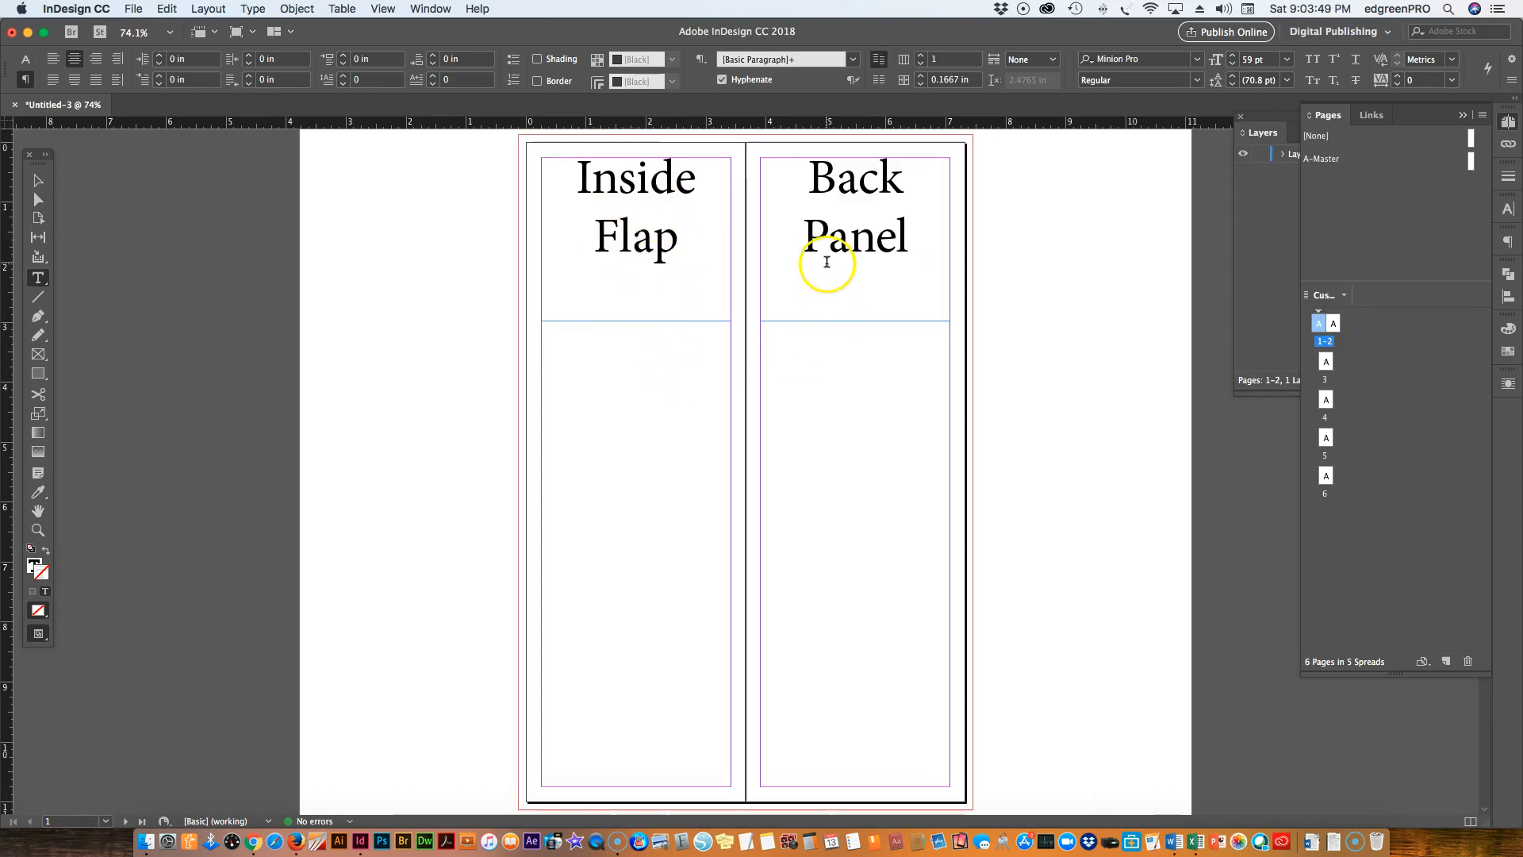
left_click(1325, 362)
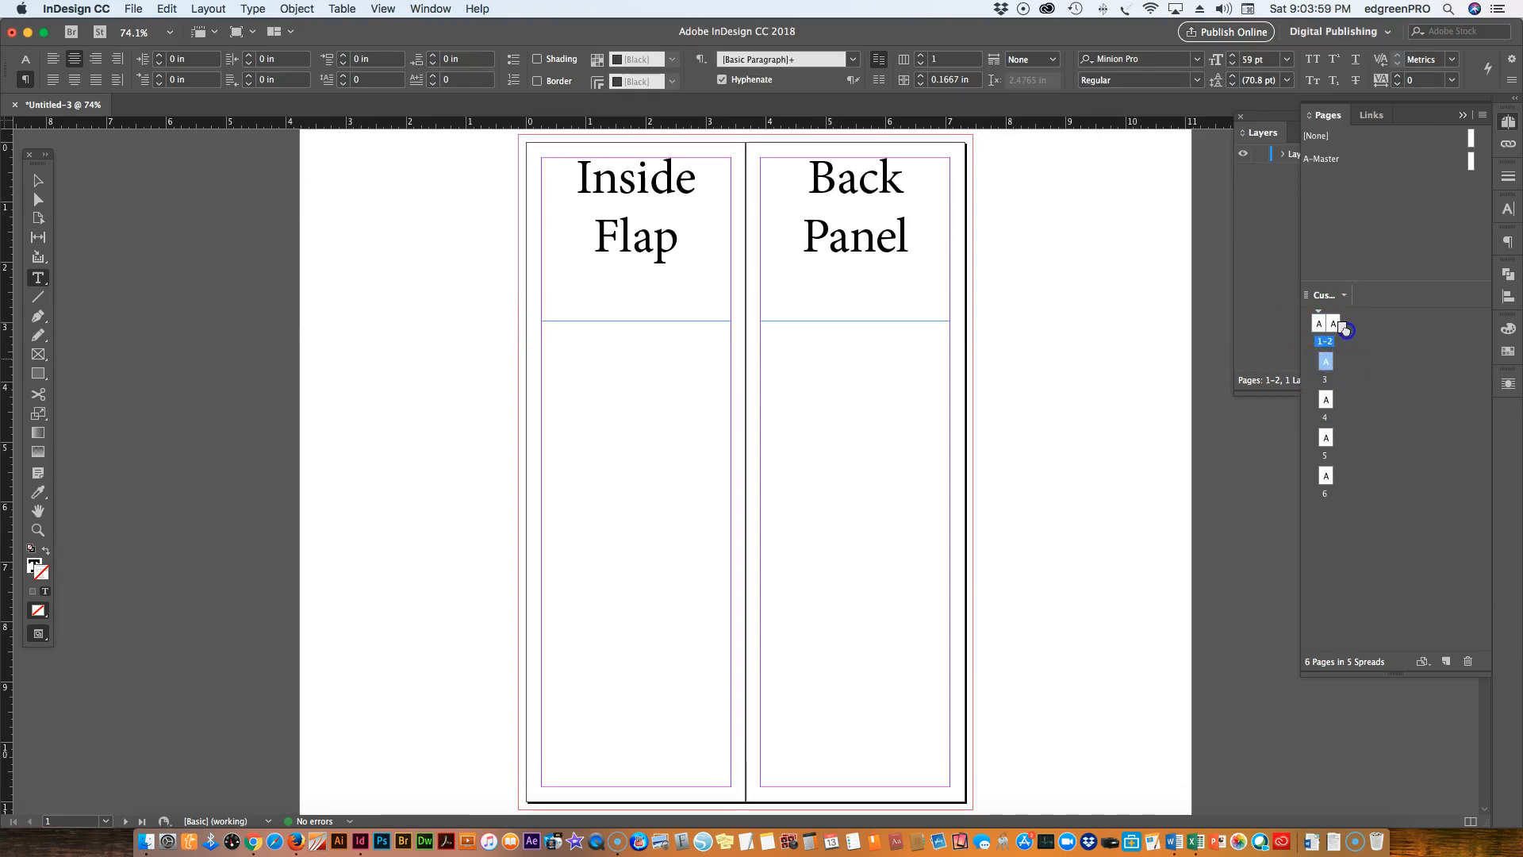
left_click_drag(1340, 323, 1340, 324)
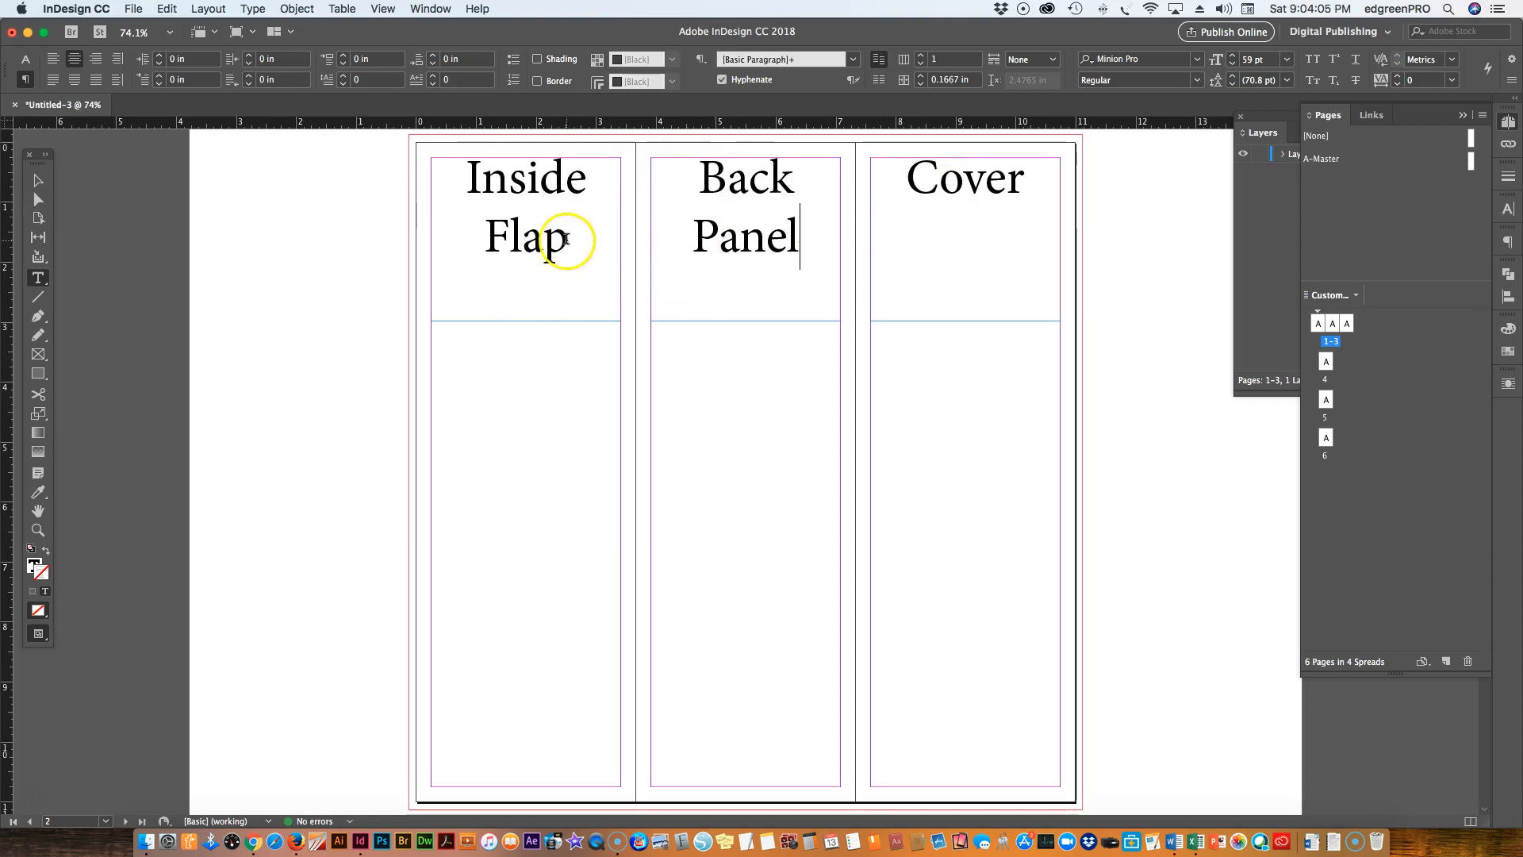
Step: Move pages 5 and 6 beside page 4 to form a second three-page spread
double_click(1325, 363)
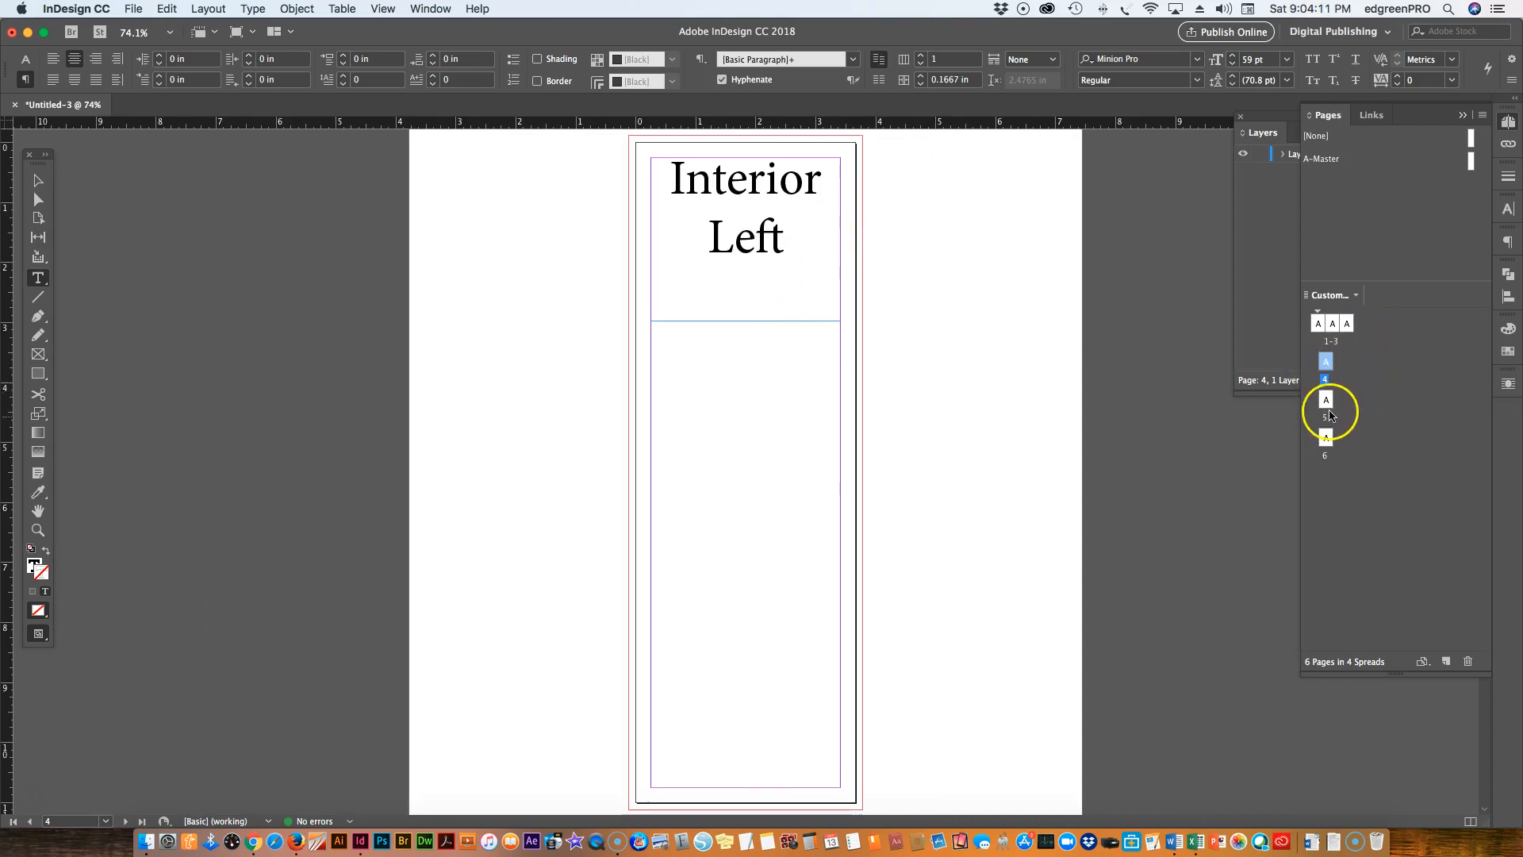
left_click_drag(1326, 403, 1346, 365)
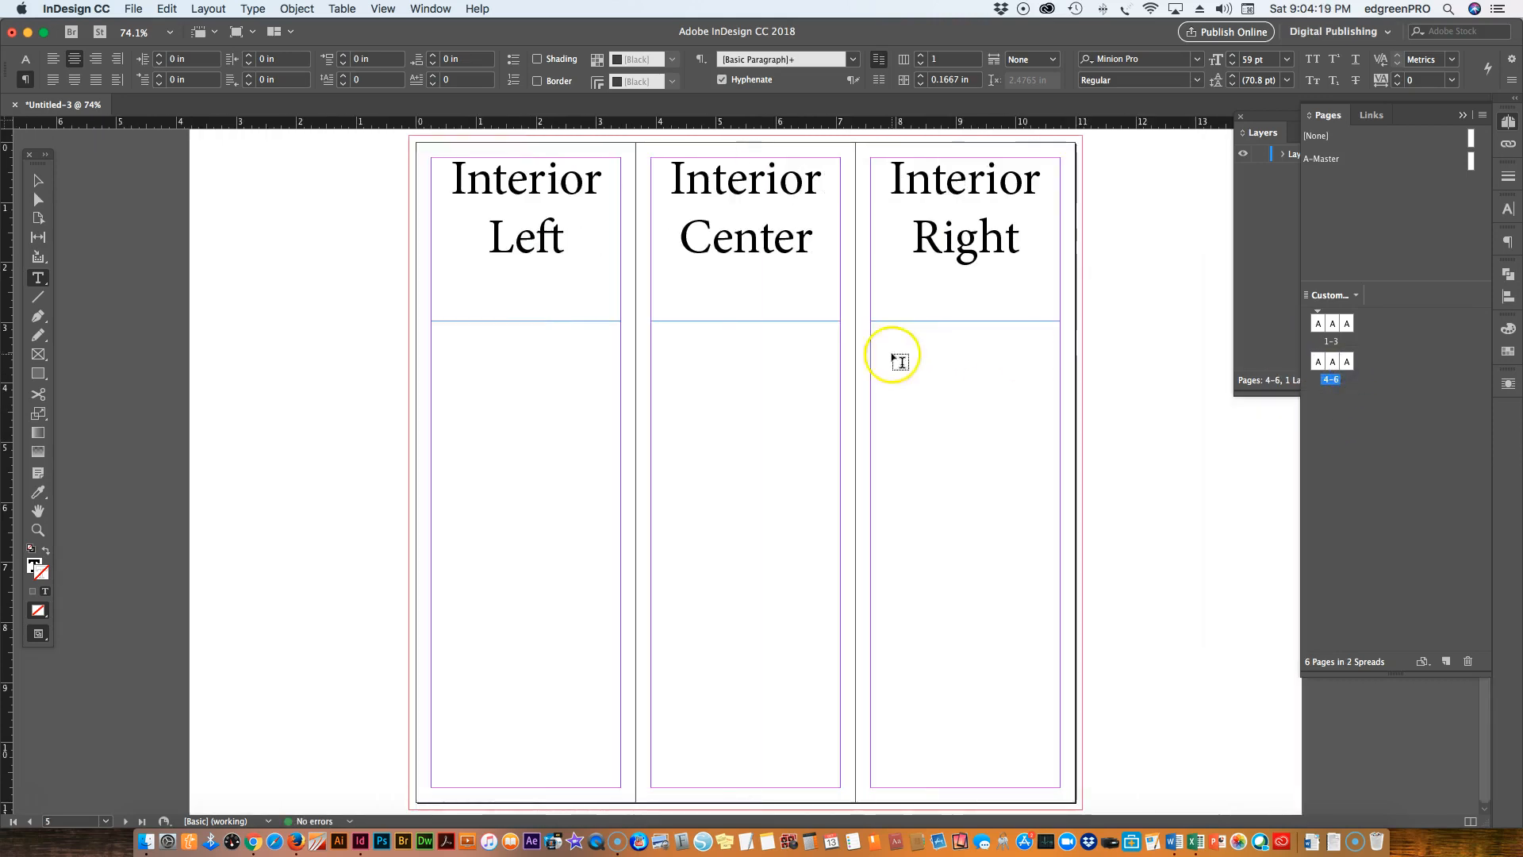
scroll(1149, 428, "up", 5)
scroll(1144, 425, "up", 6)
scroll(1147, 422, "down", 10)
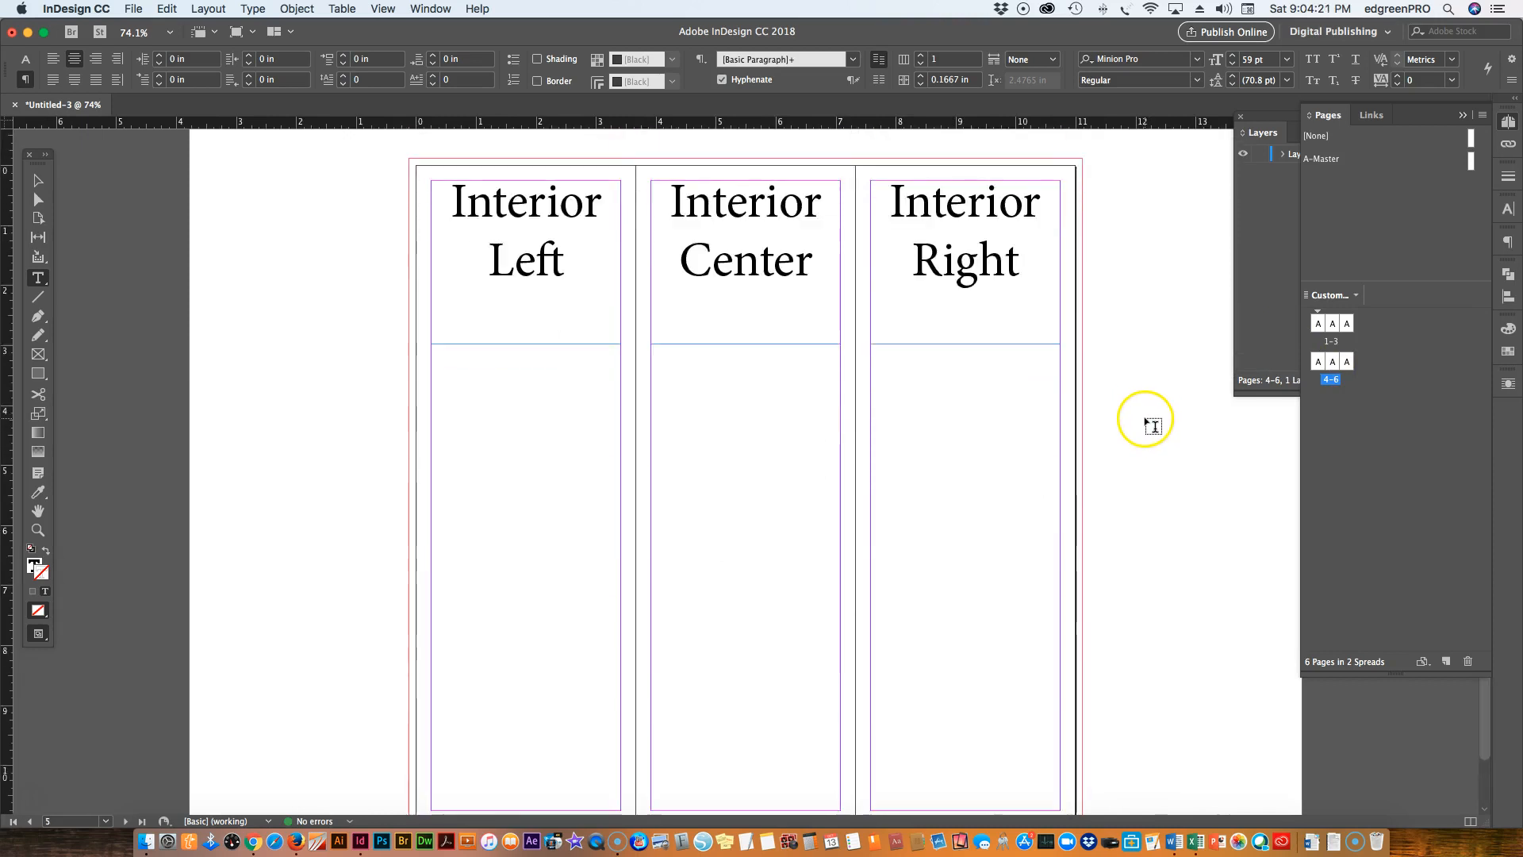
Step: Select the three title text frames, Inside Flap, Back Panel and Cover, on the first spread
scroll(1148, 422, "up", 10)
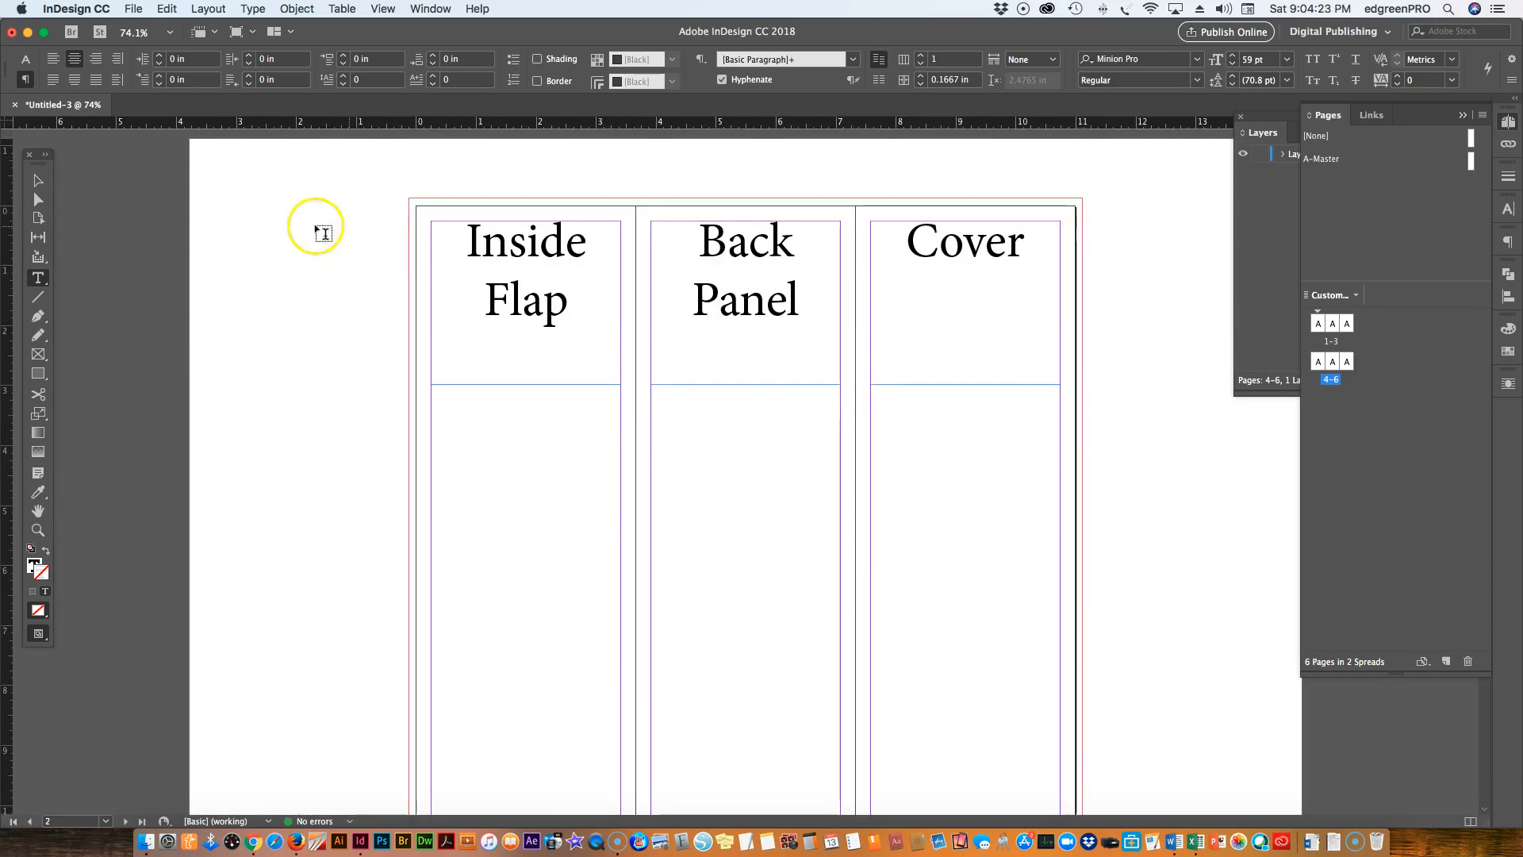
left_click(37, 180)
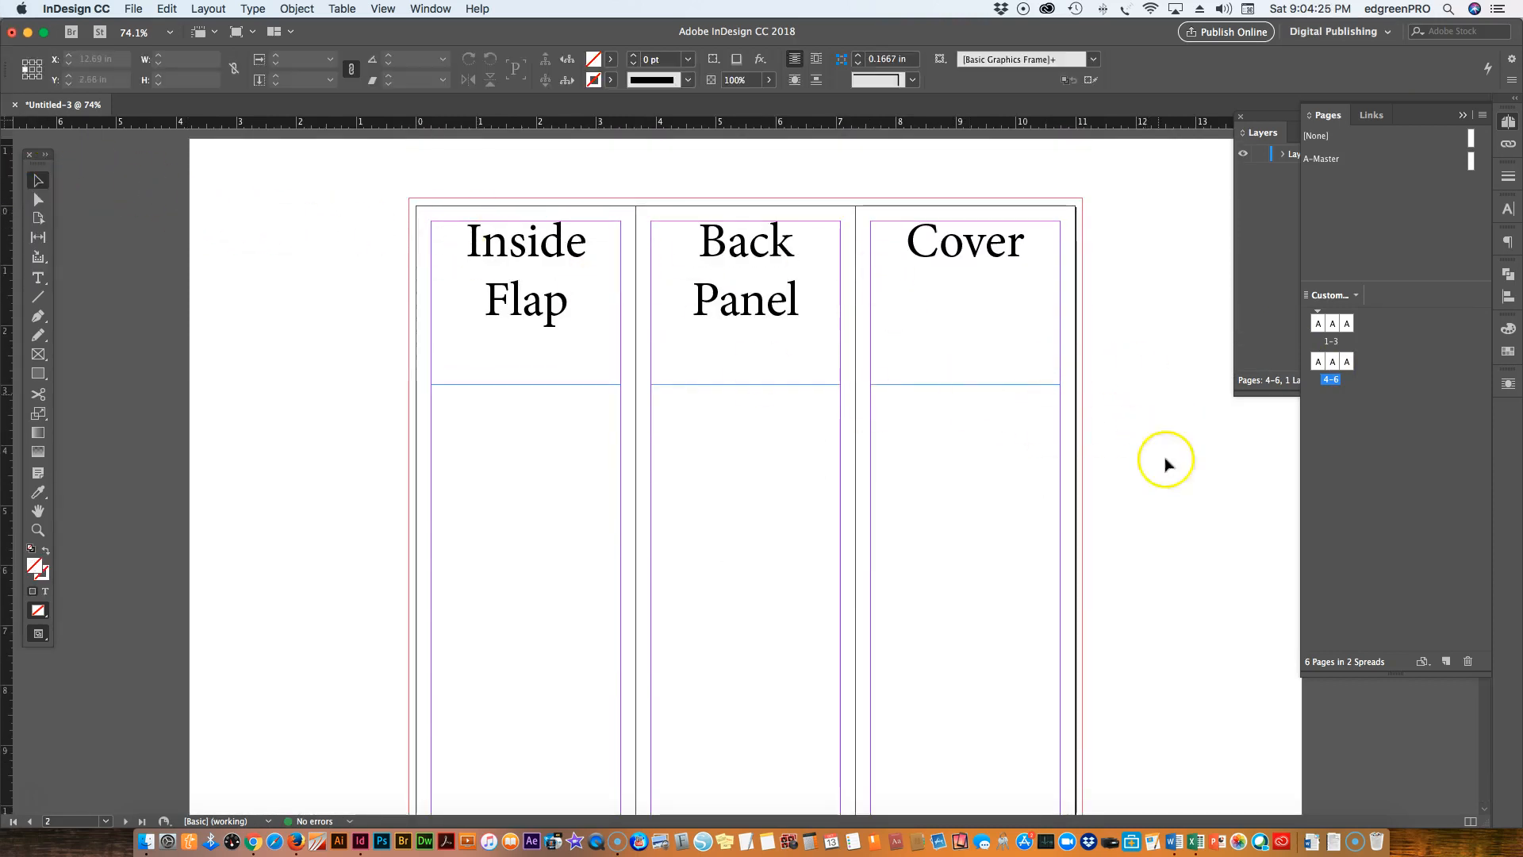
left_click_drag(402, 194, 1101, 435)
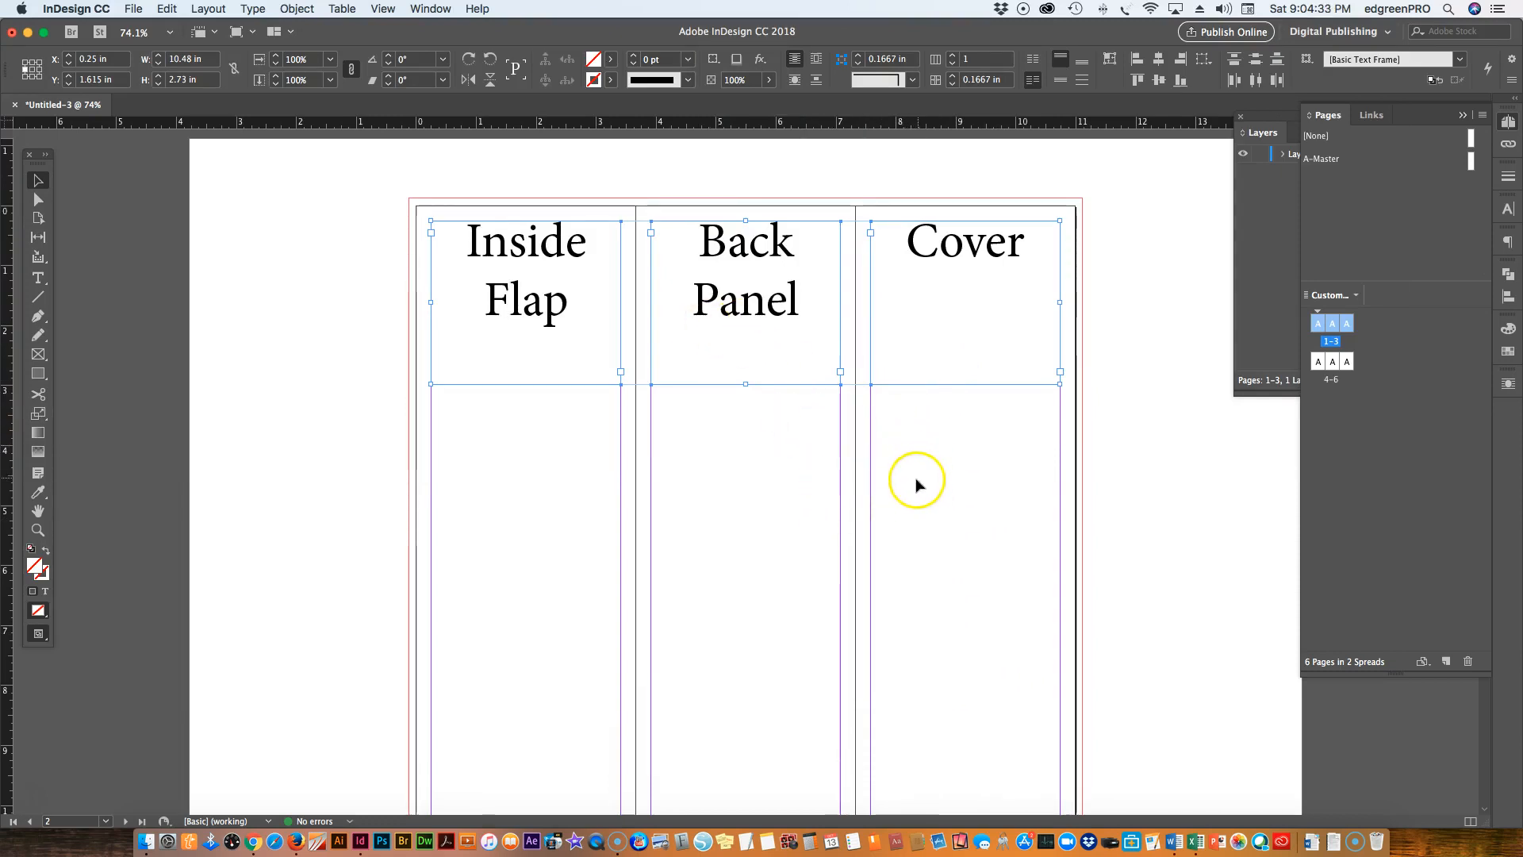
Step: Start exporting the document to the Desktop as Untitled-3.pdf in Adobe PDF (Print) format
left_click(127, 10)
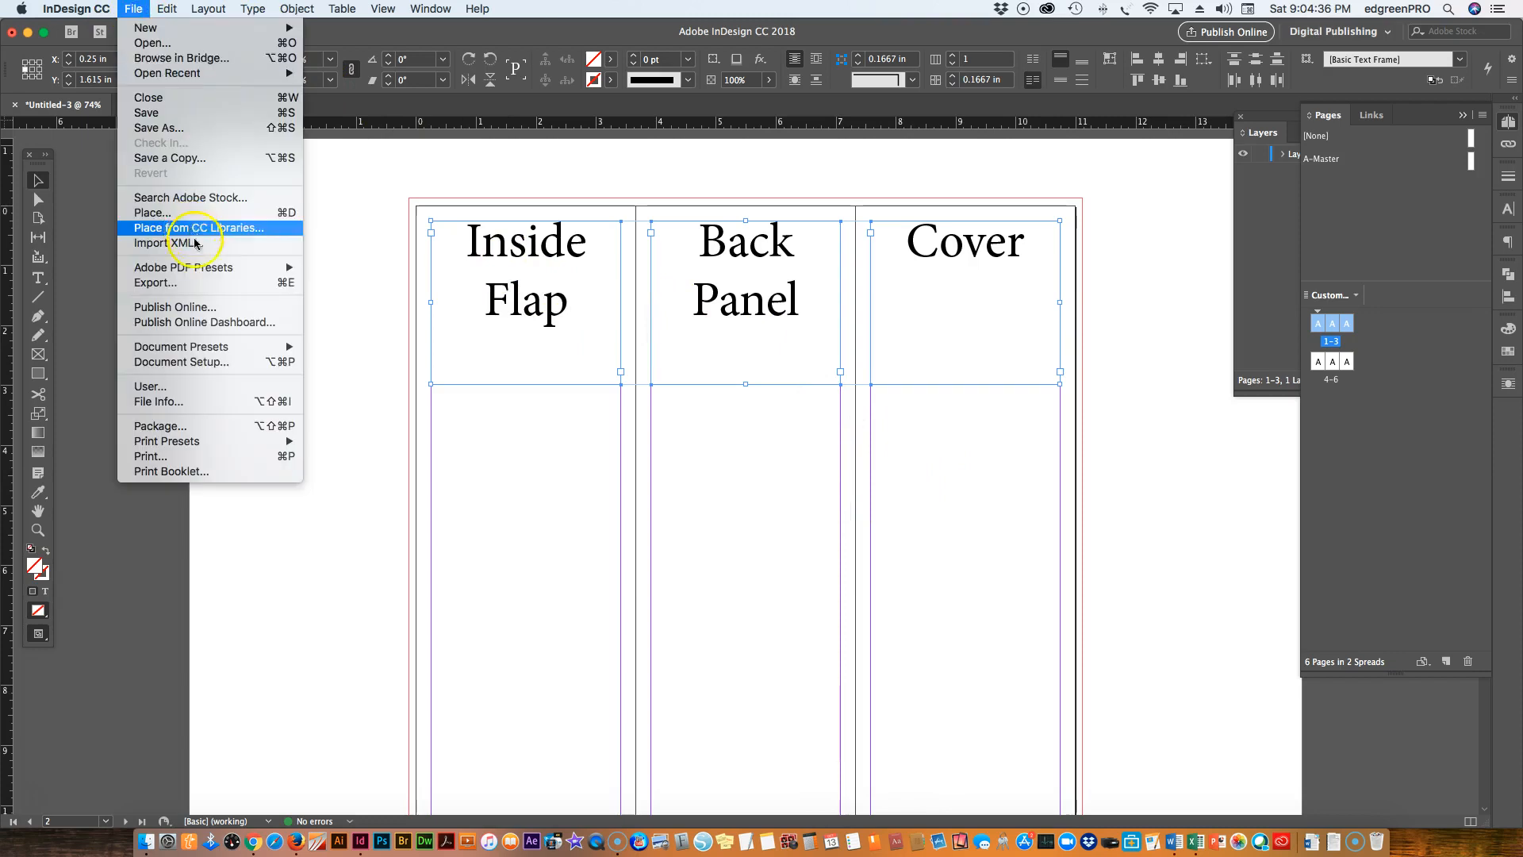
left_click(268, 284)
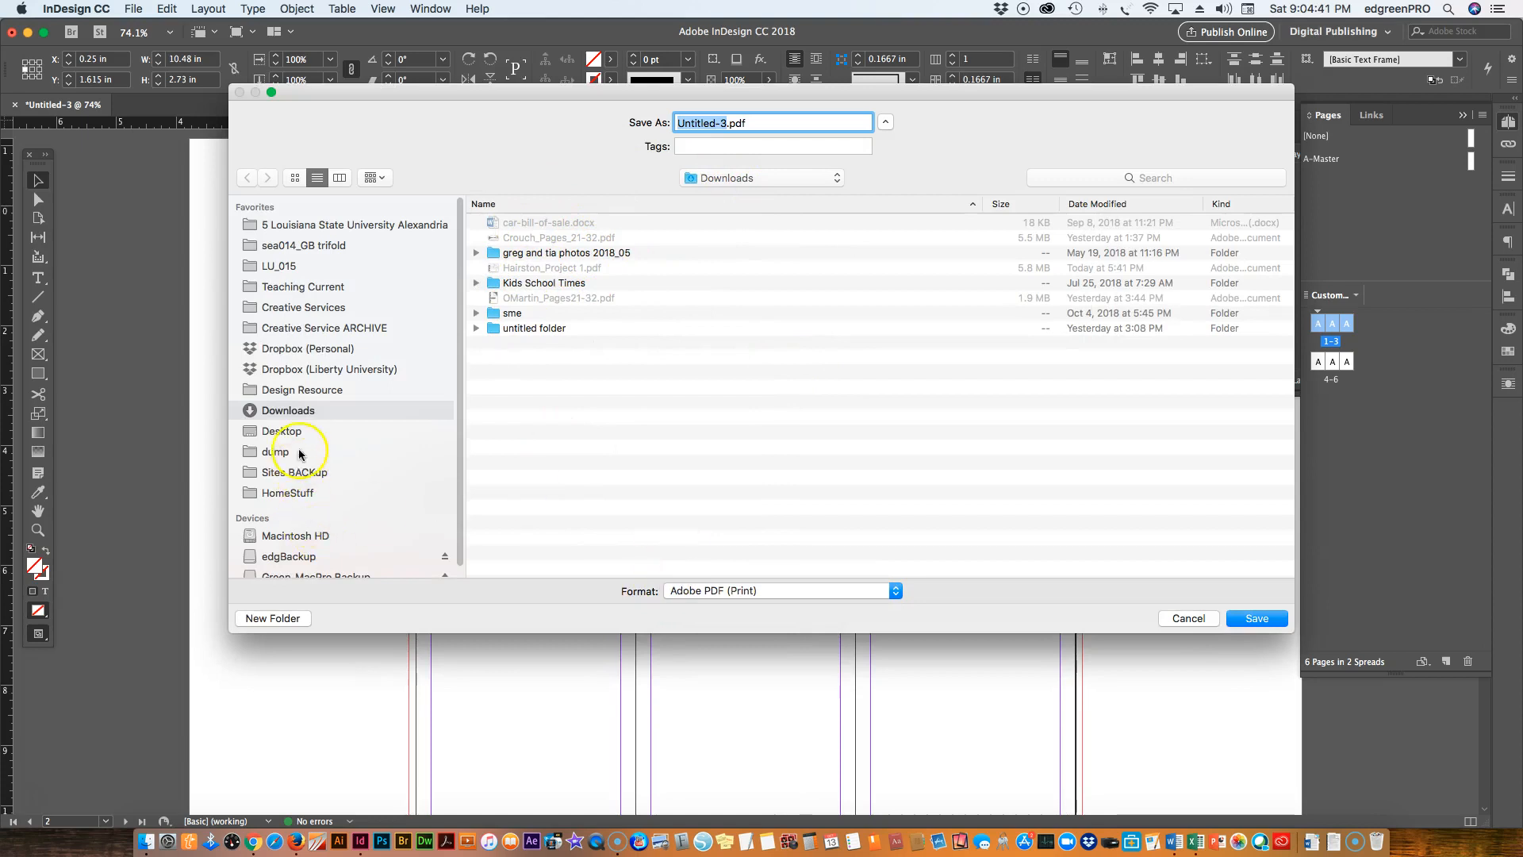
left_click(283, 431)
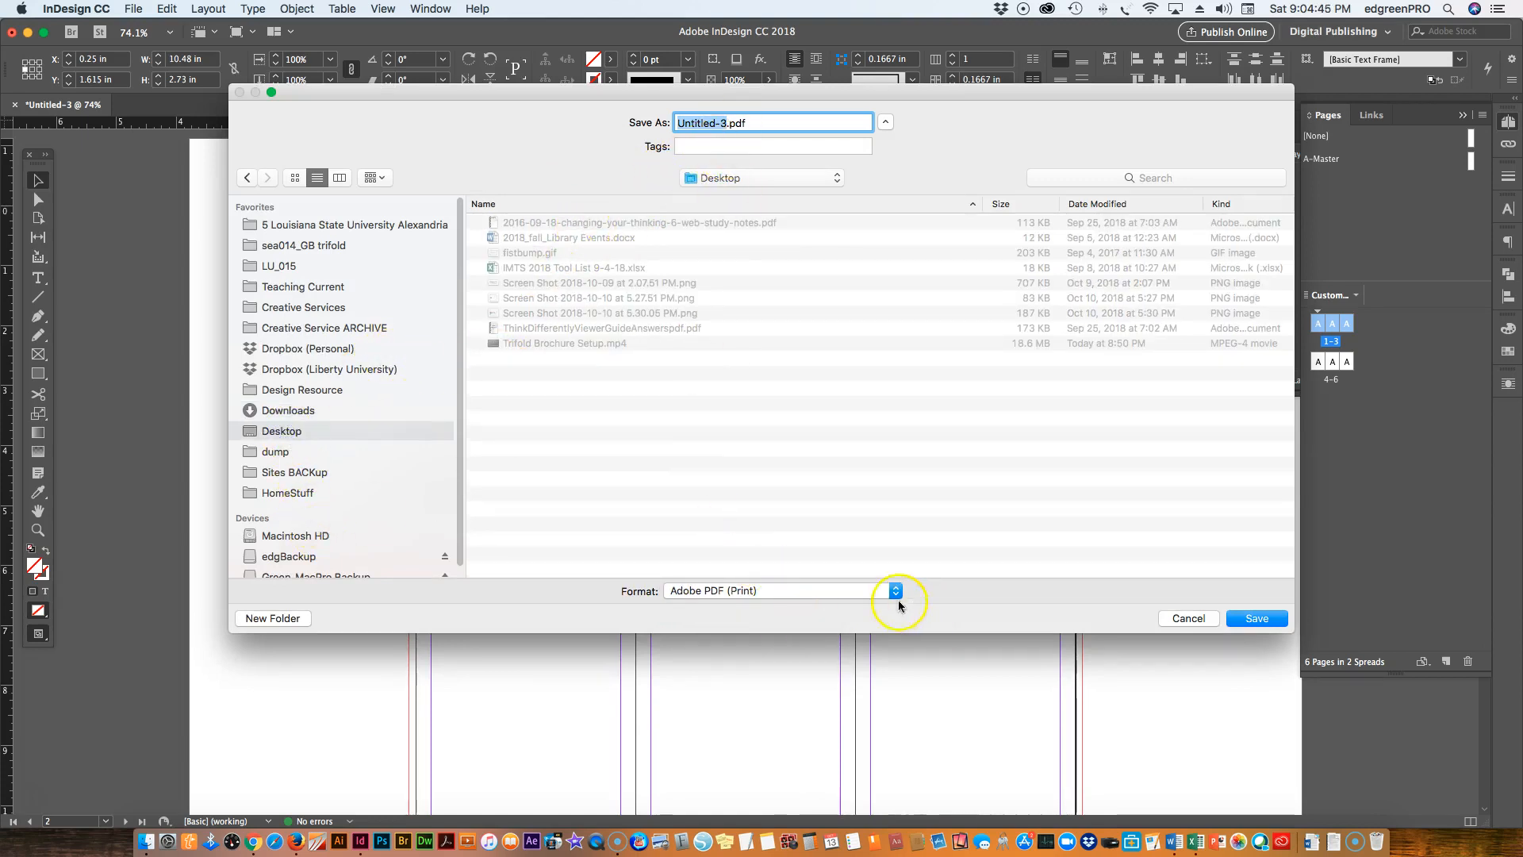
left_click(1244, 619)
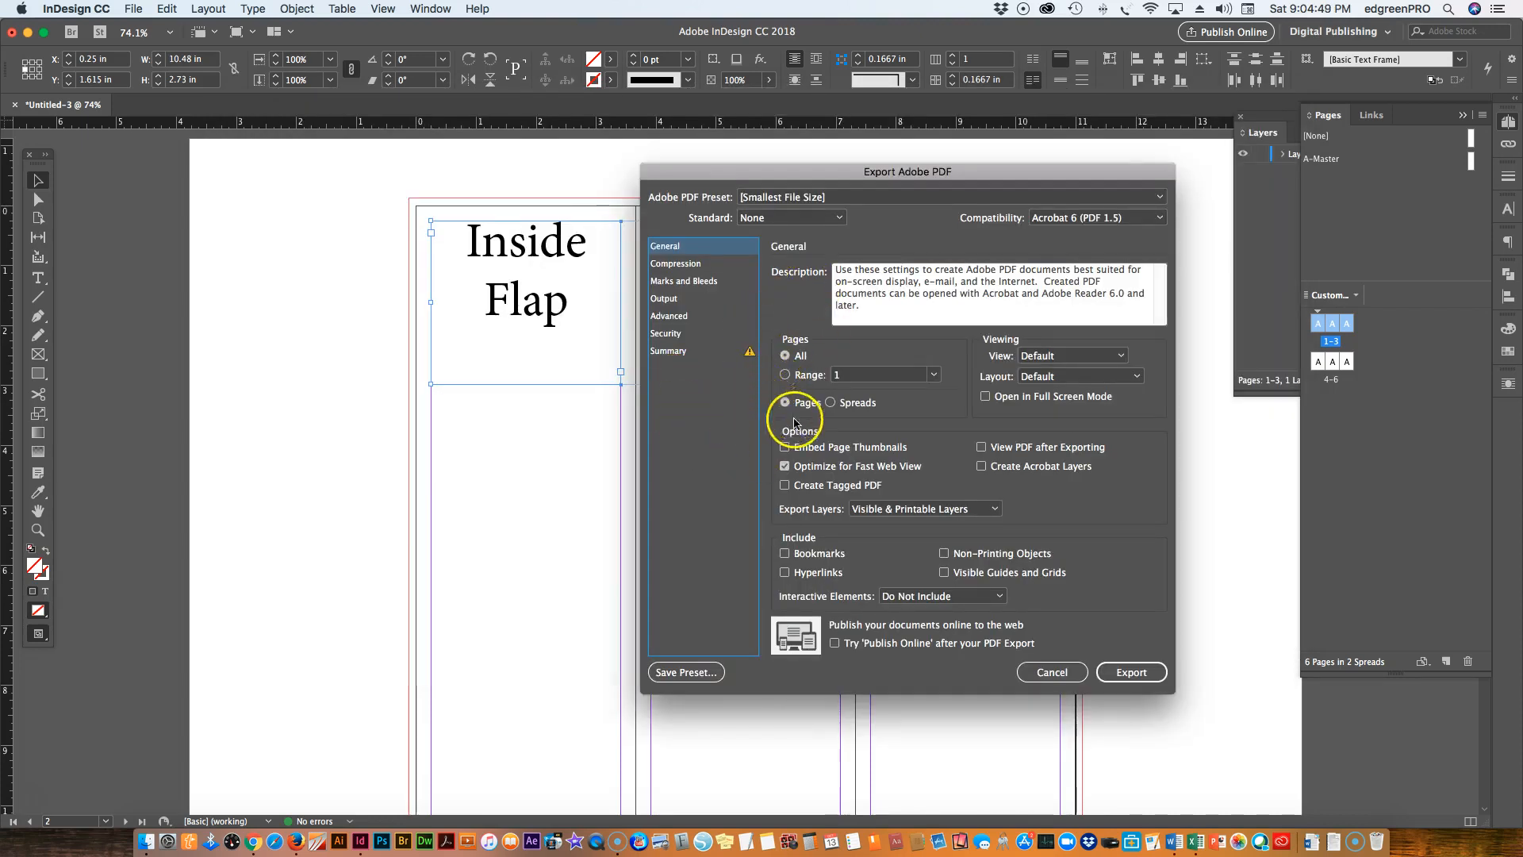
Step: Choose the Press Quality preset for the PDF export and output the pages as spreads
left_click(828, 198)
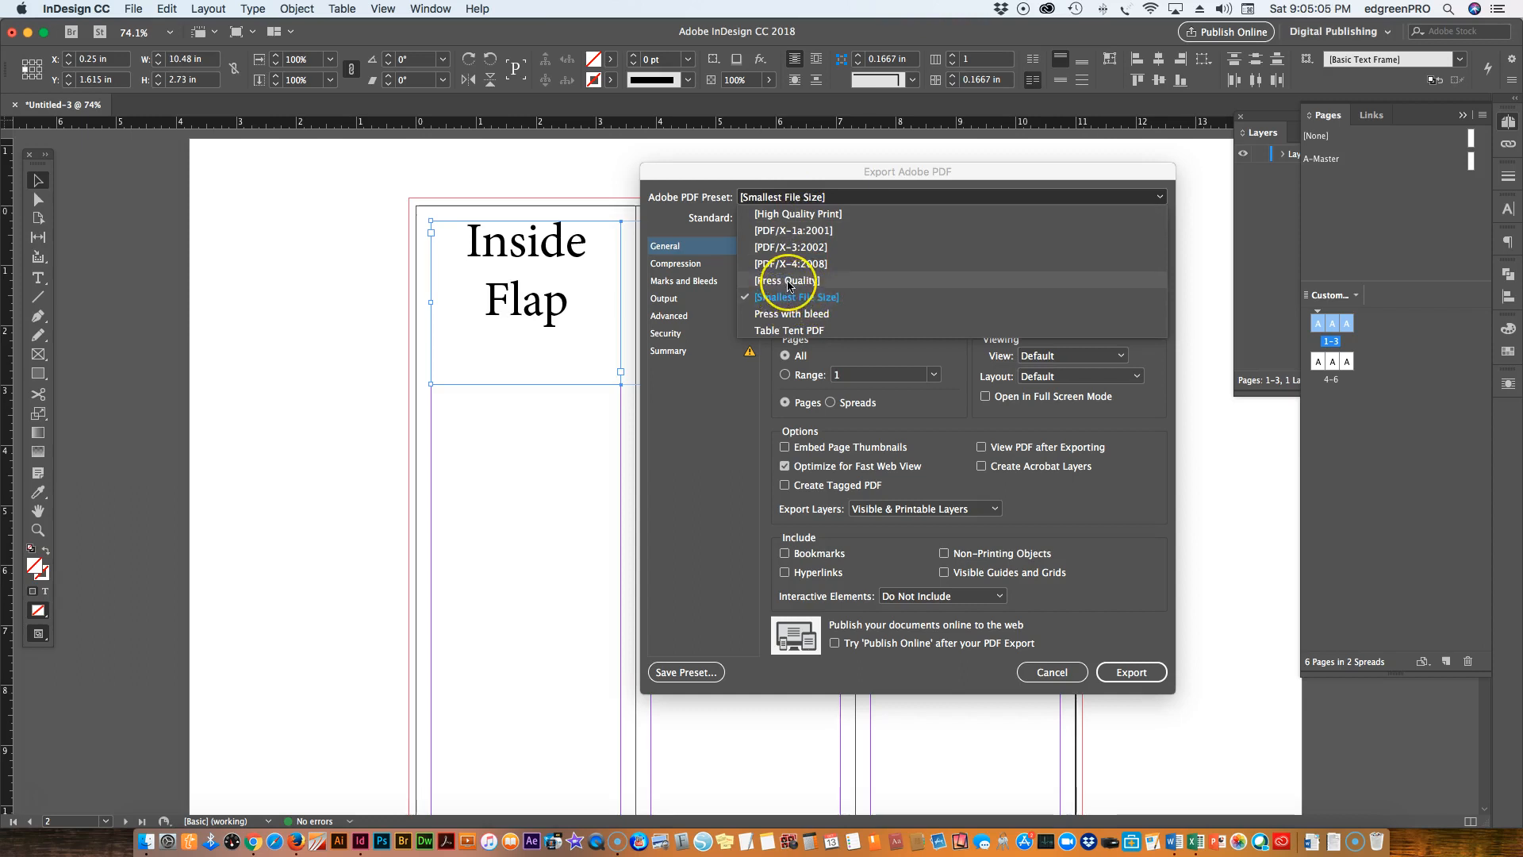
left_click(790, 282)
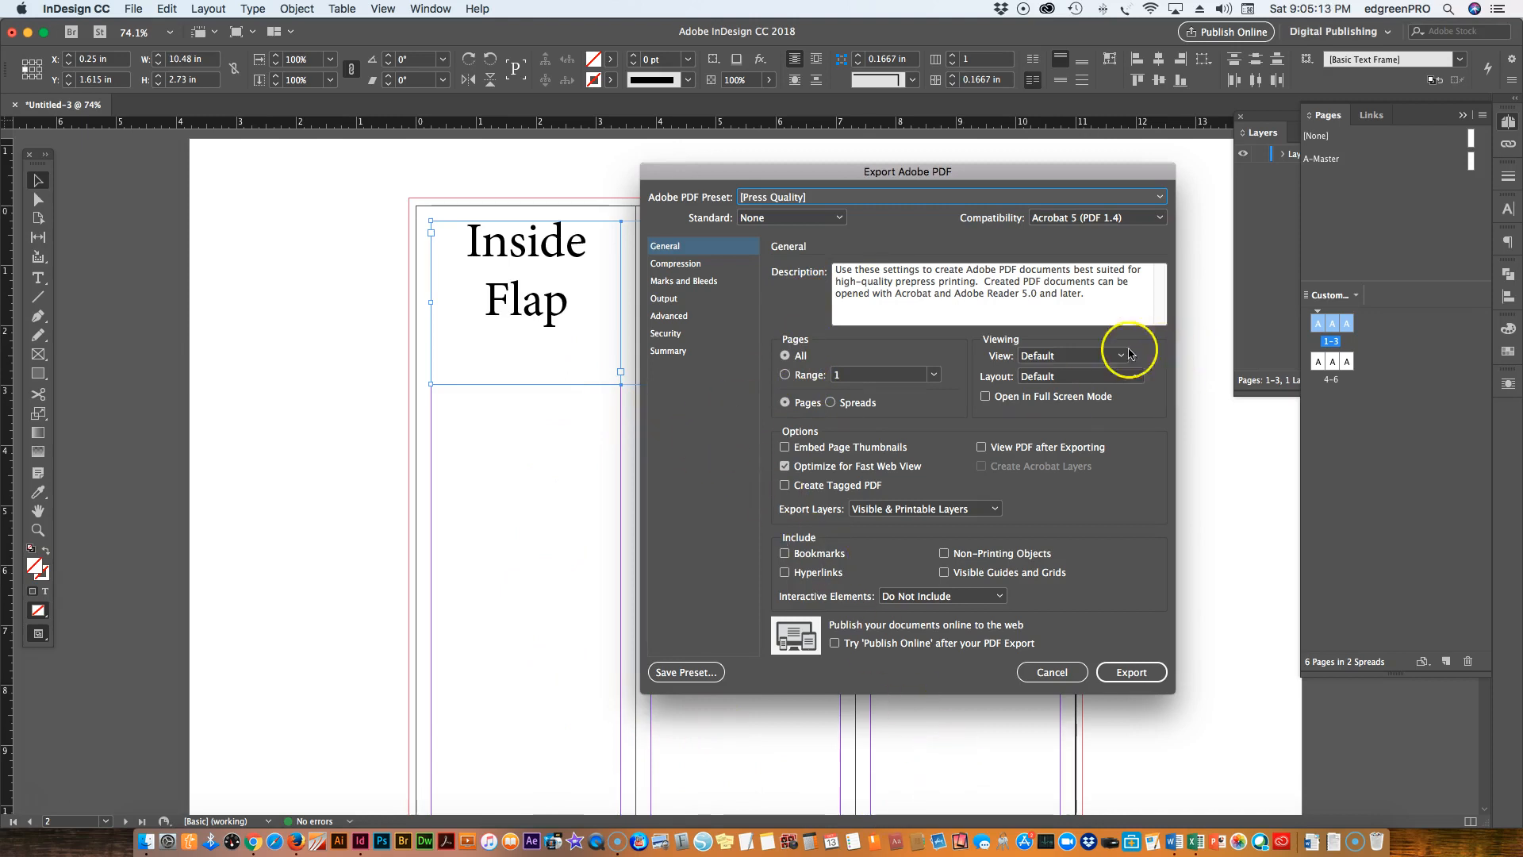
left_click(831, 403)
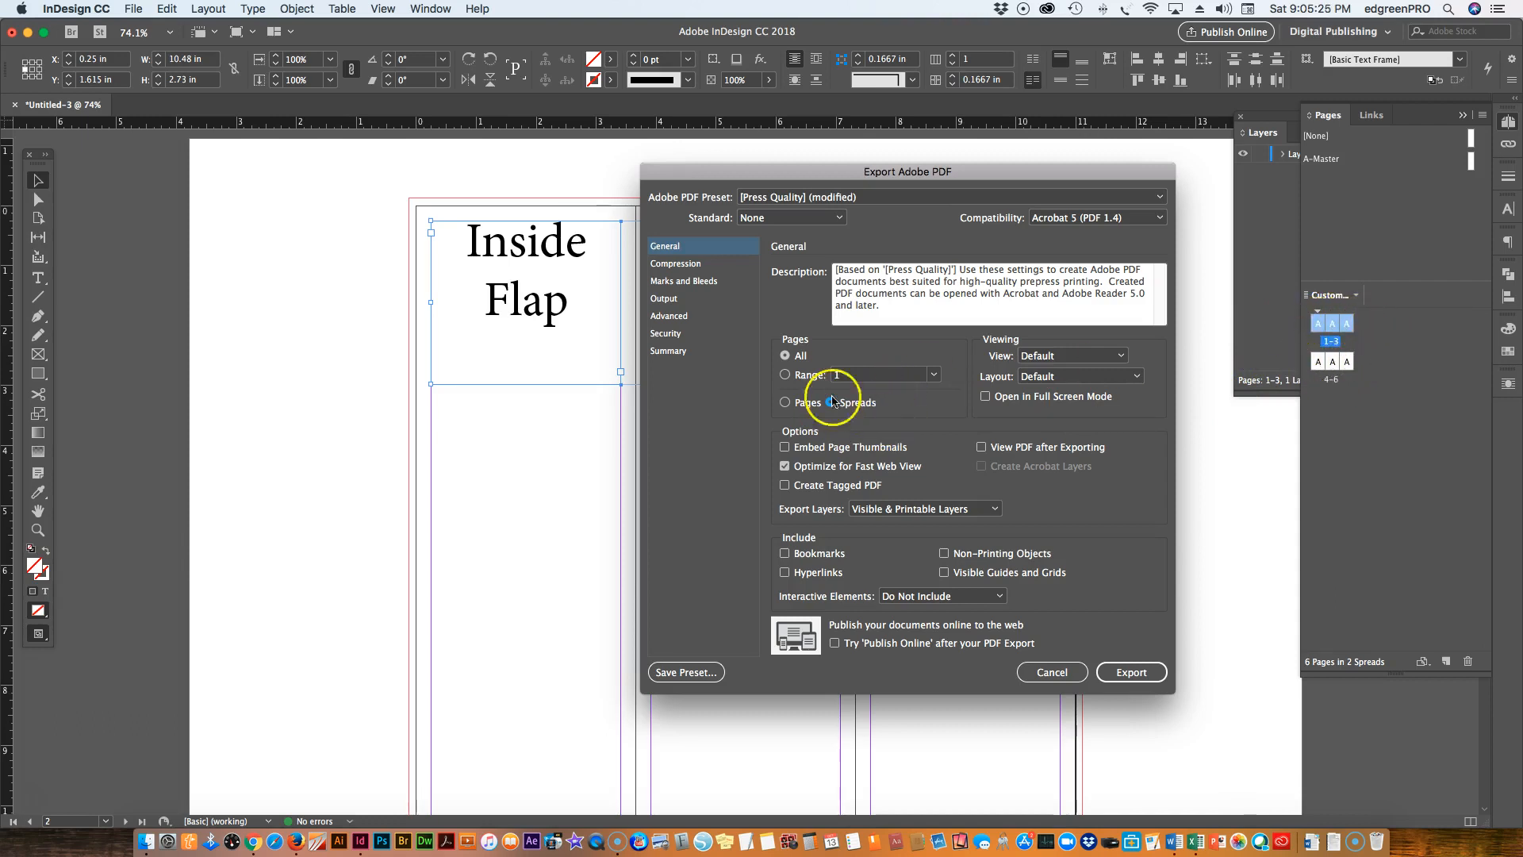
Step: Add crop marks to the PDF export and make it use the document bleed settings
left_click(687, 282)
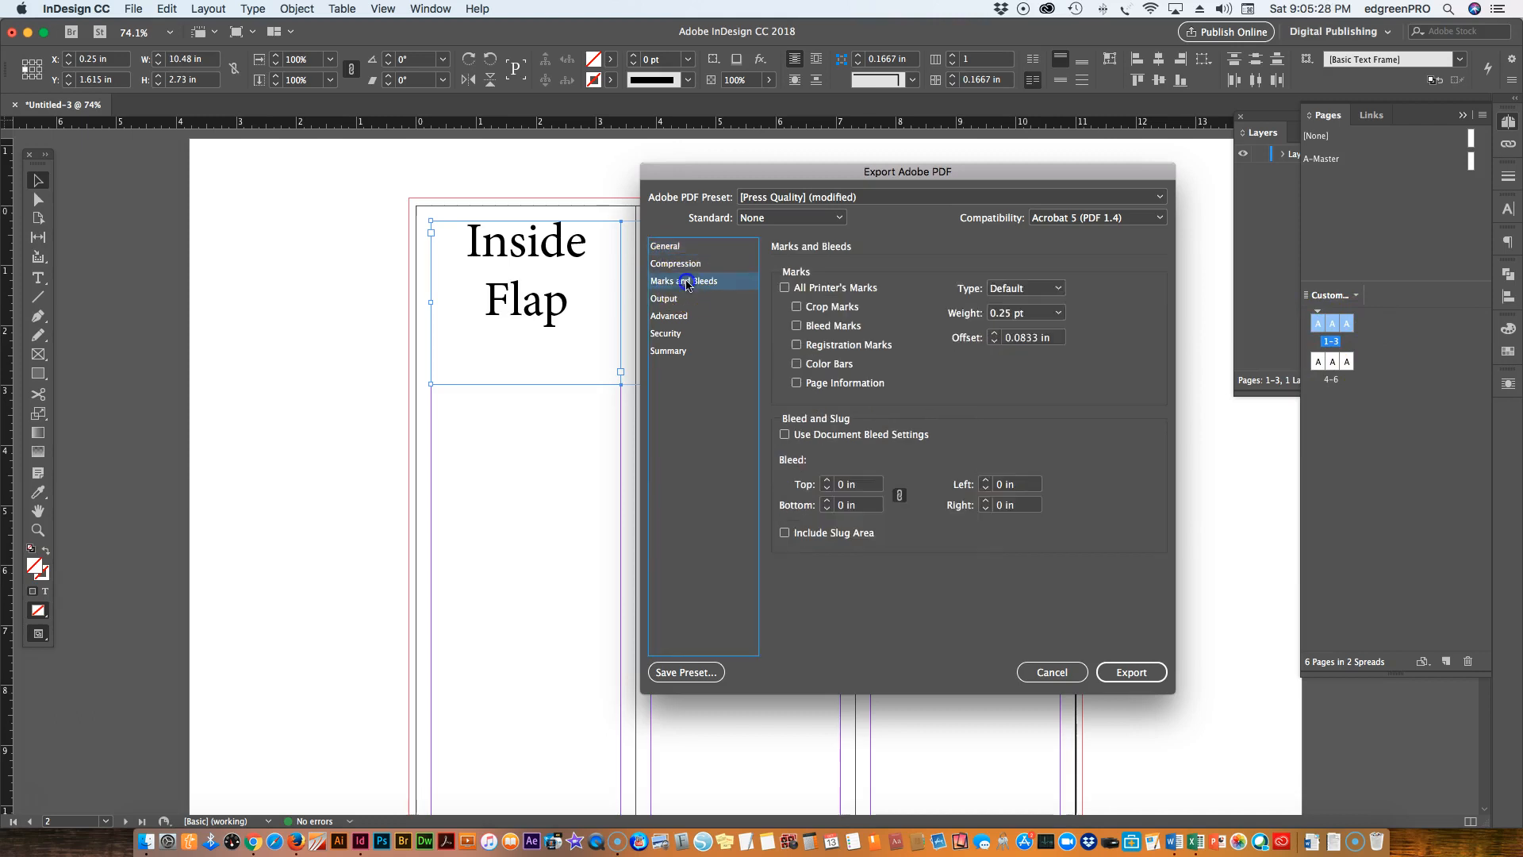
left_click(797, 307)
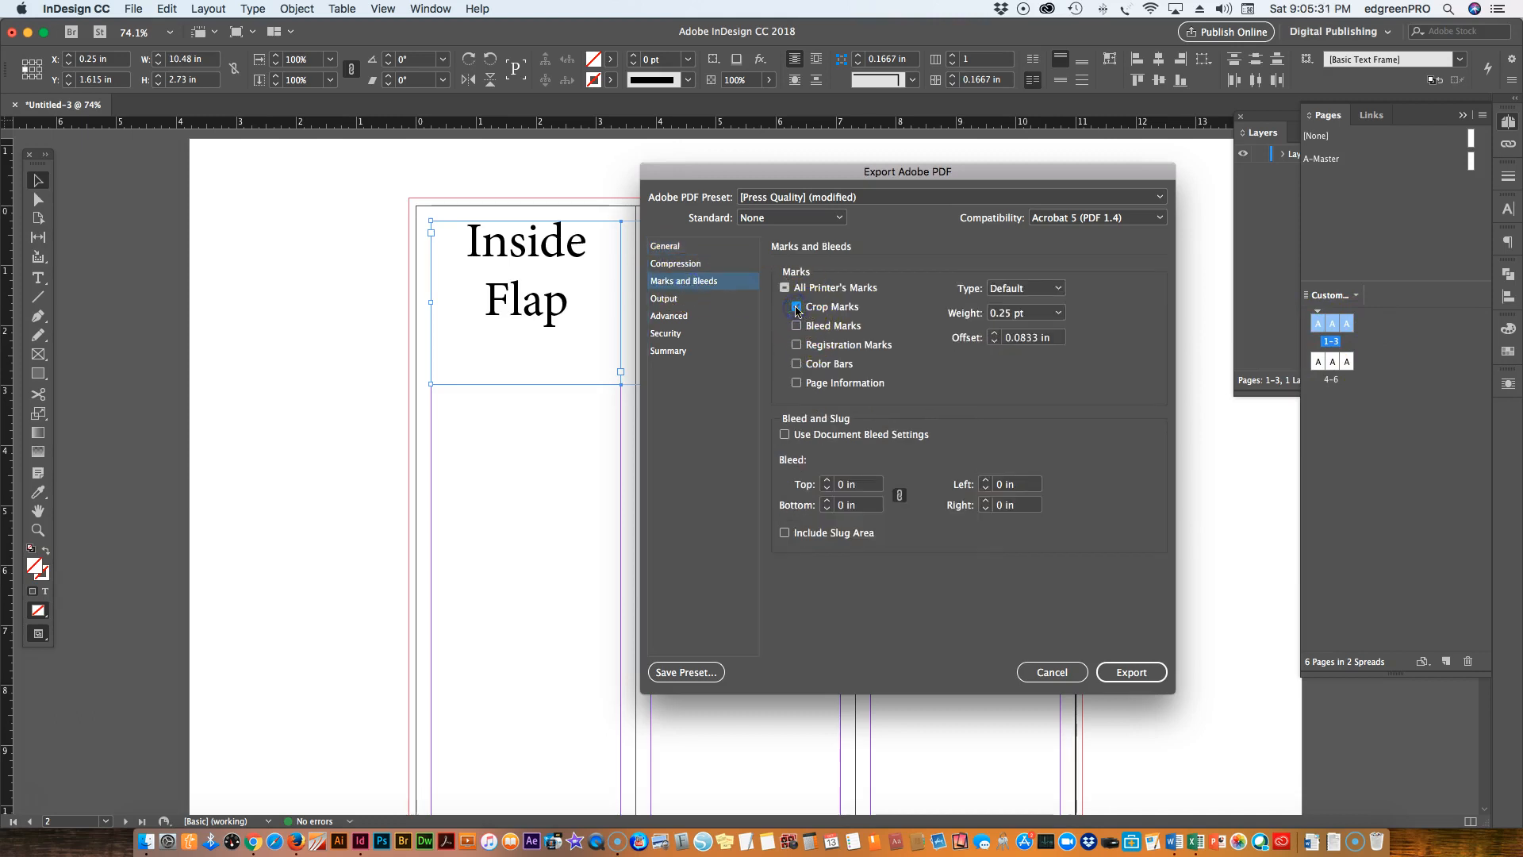
left_click(785, 435)
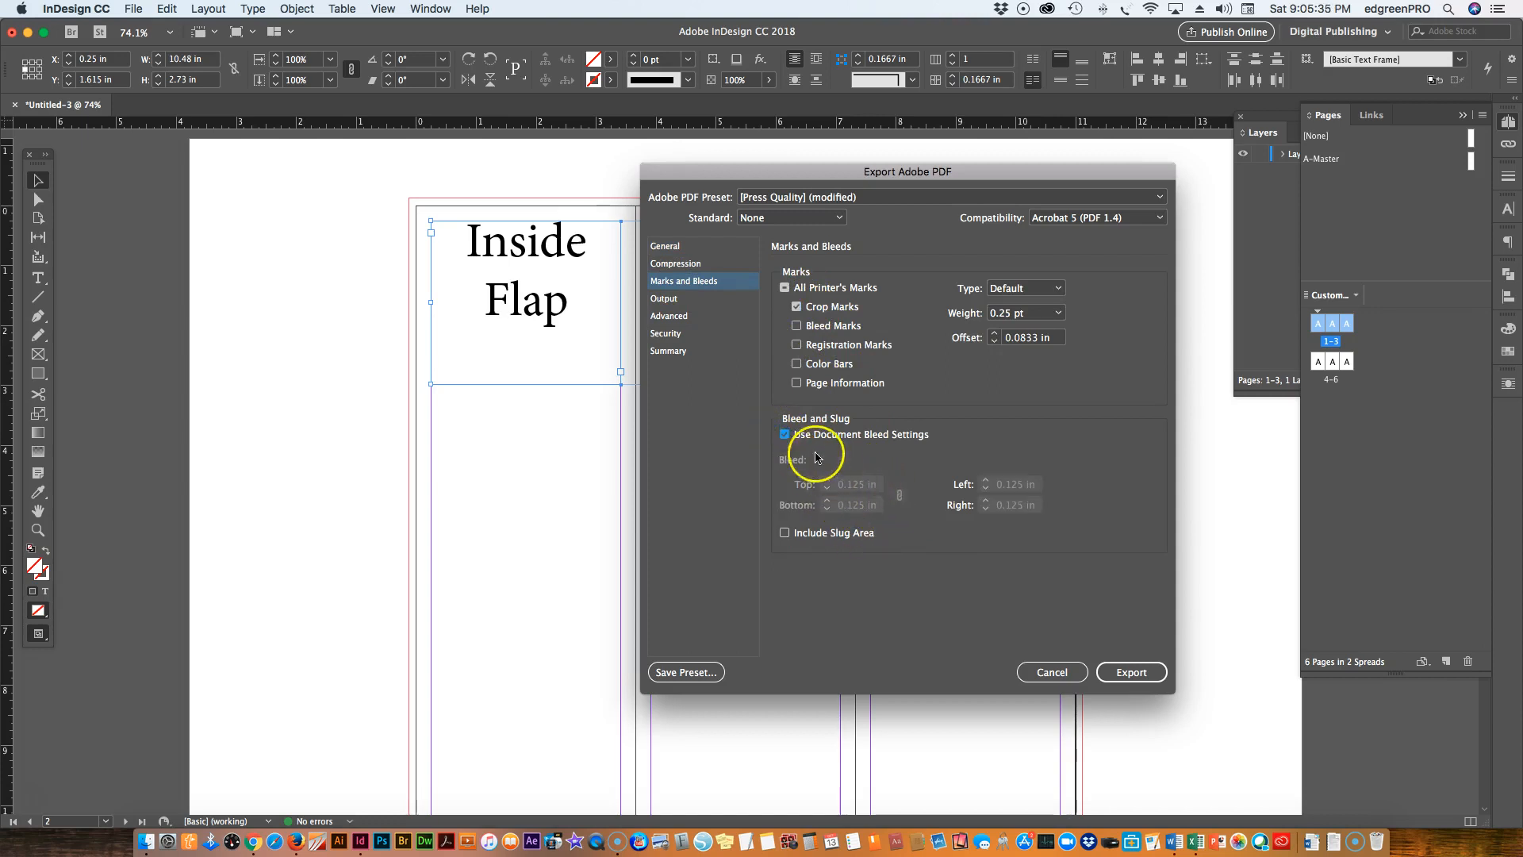
left_click(785, 435)
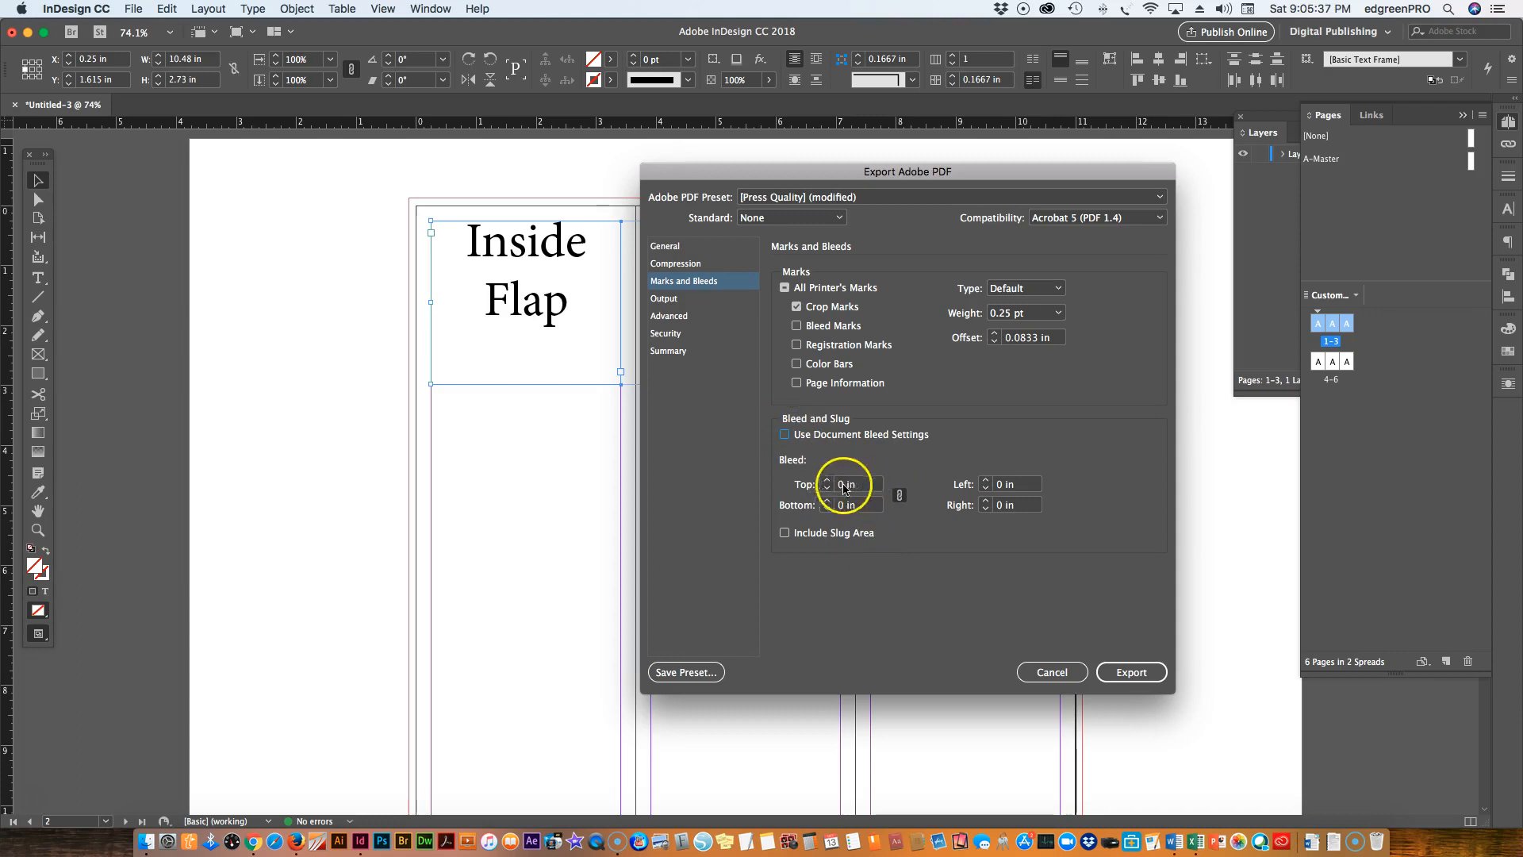
left_click(785, 437)
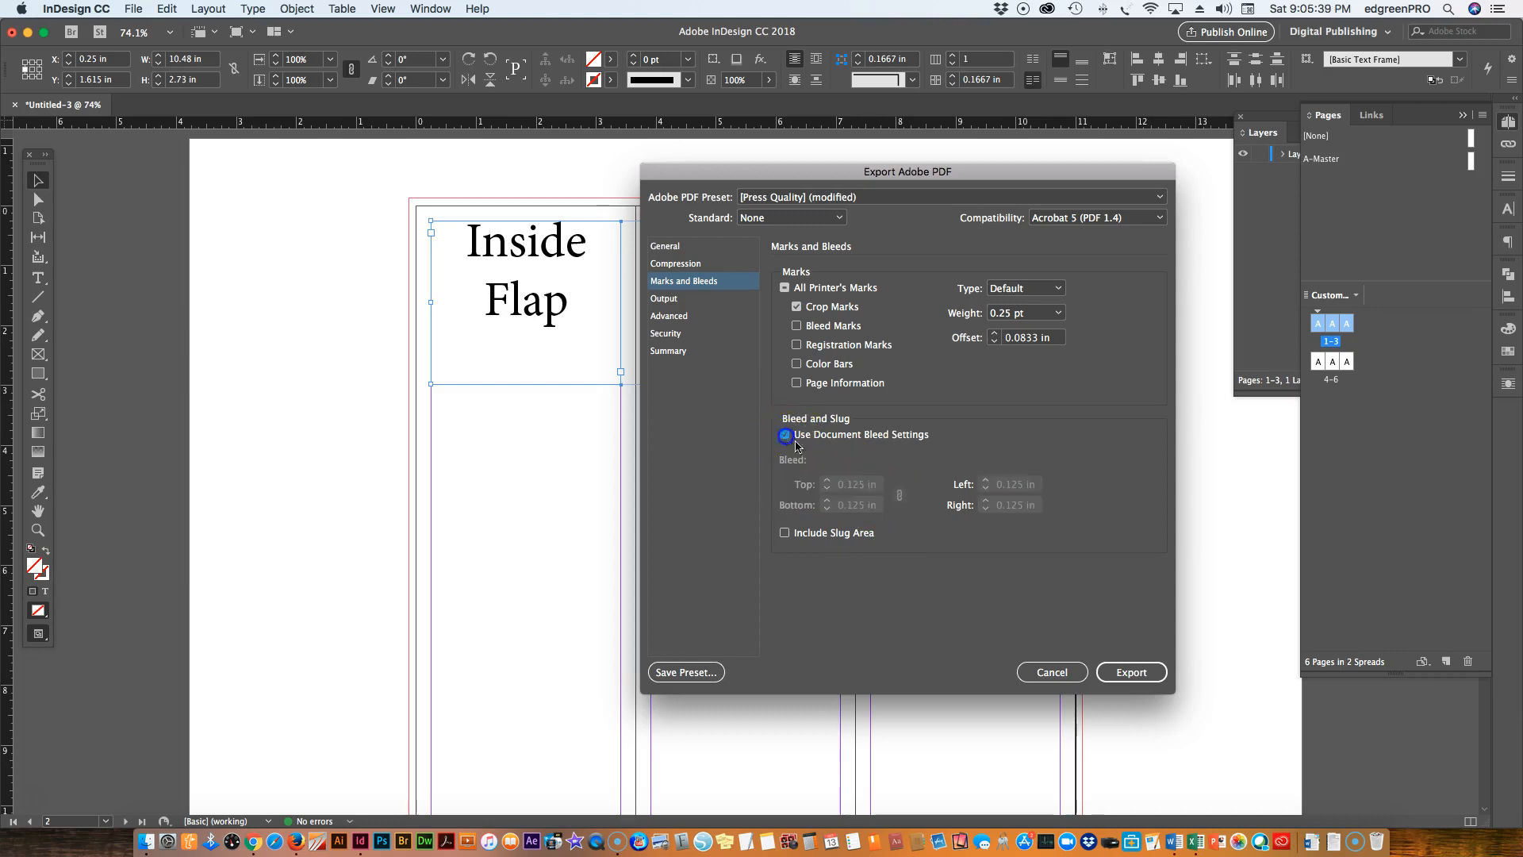